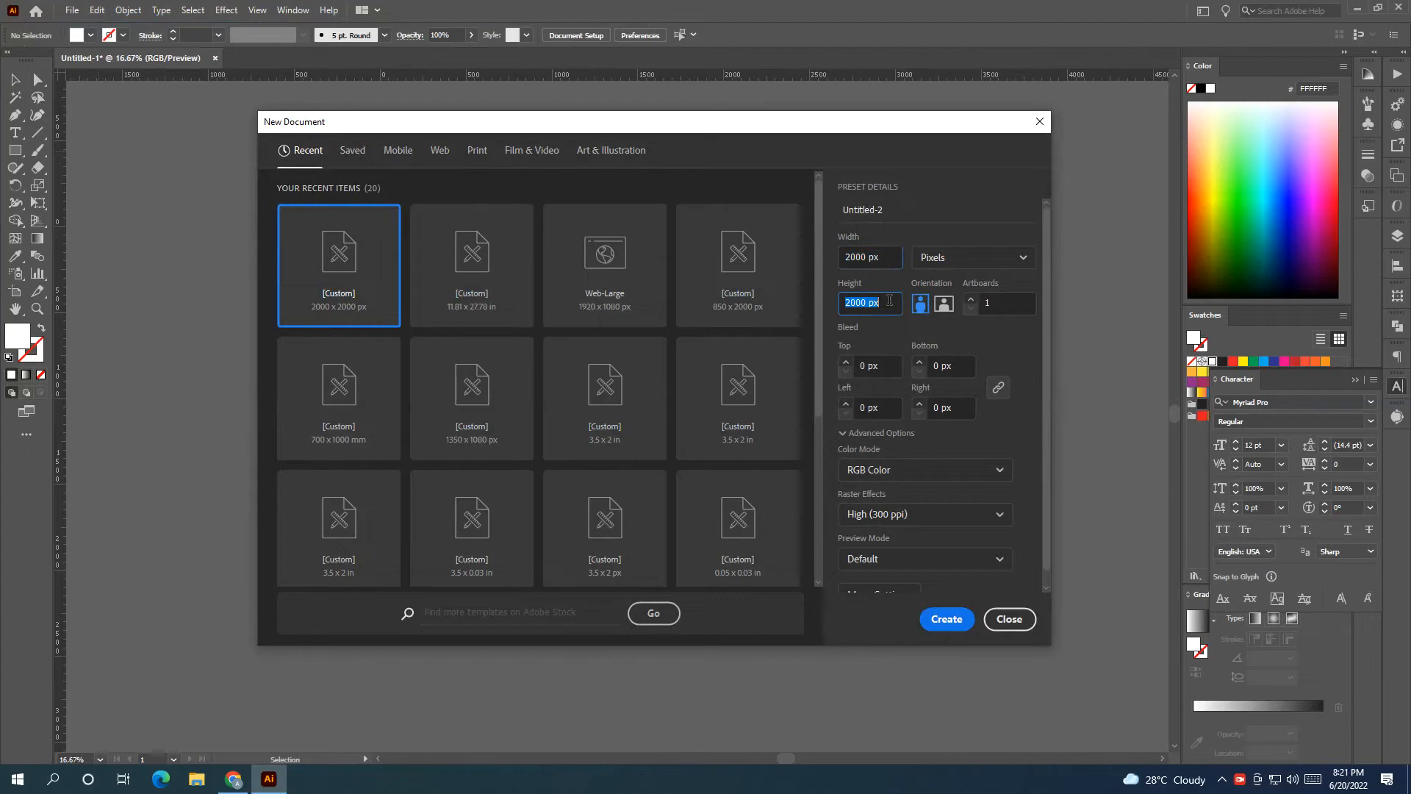
Create a 2000 × 2000 px document in Pixels with RGB Color mode.
click(971, 264)
click(971, 294)
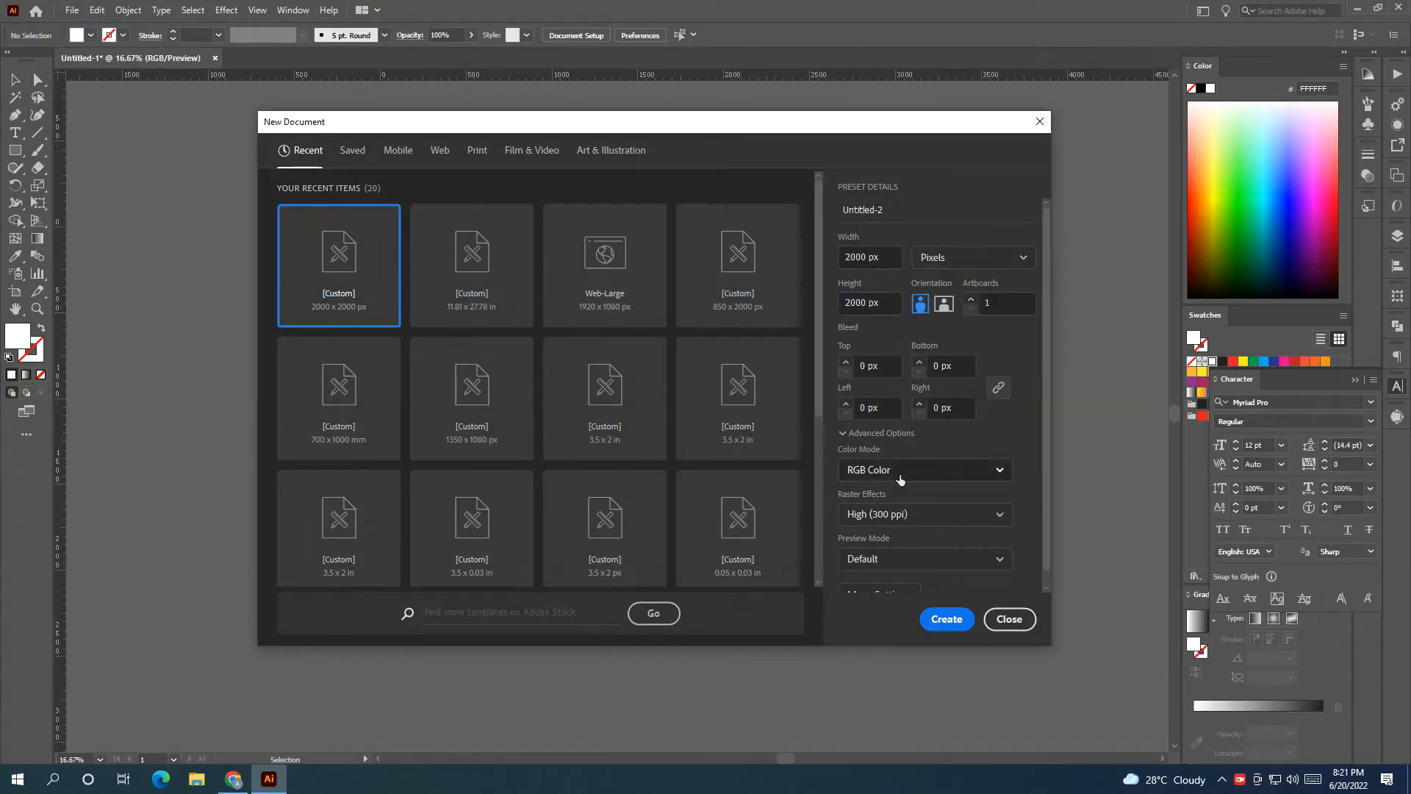
click(900, 474)
click(895, 499)
click(942, 622)
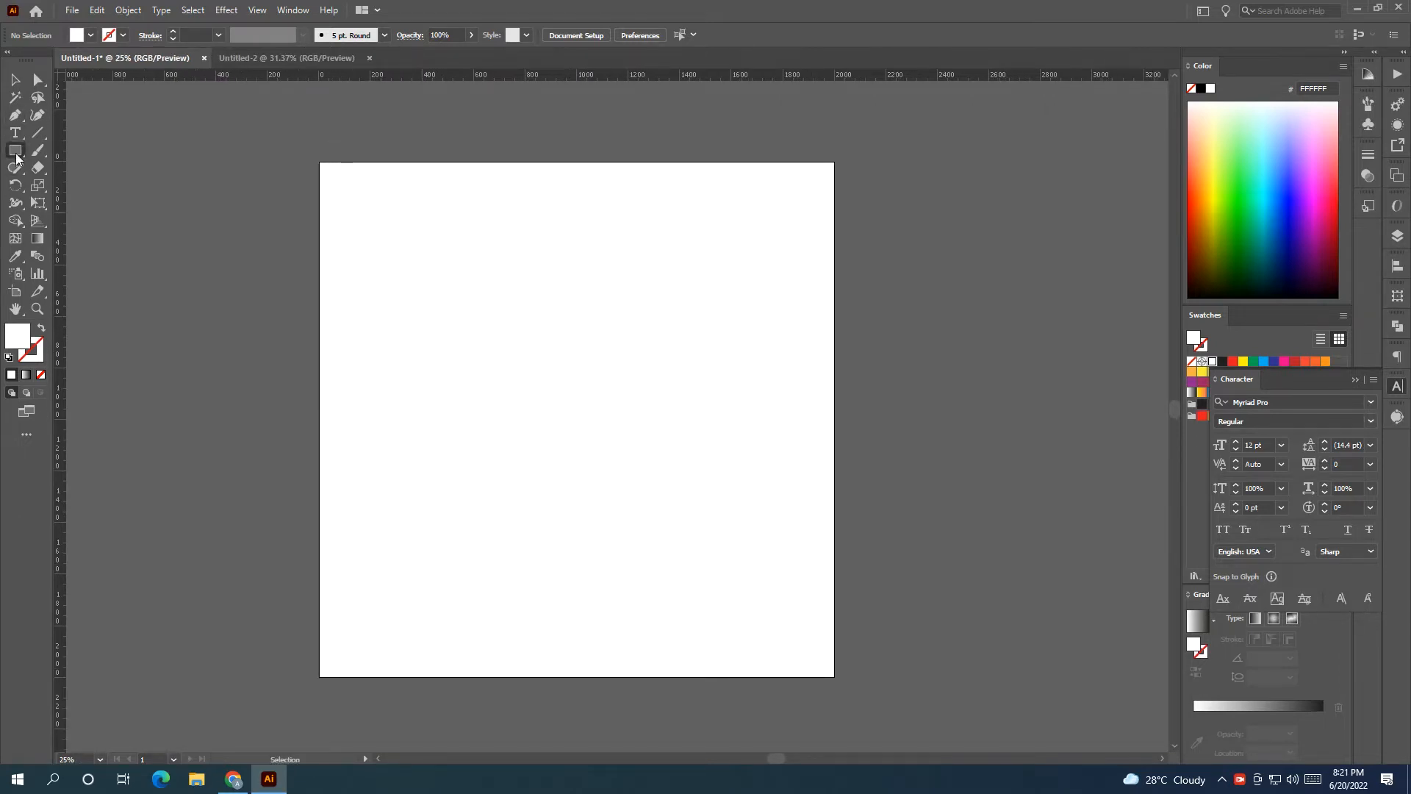
Draw a square on the artboard and rotate it 45° into a diamond.
drag(403, 309, 570, 483)
key(v)
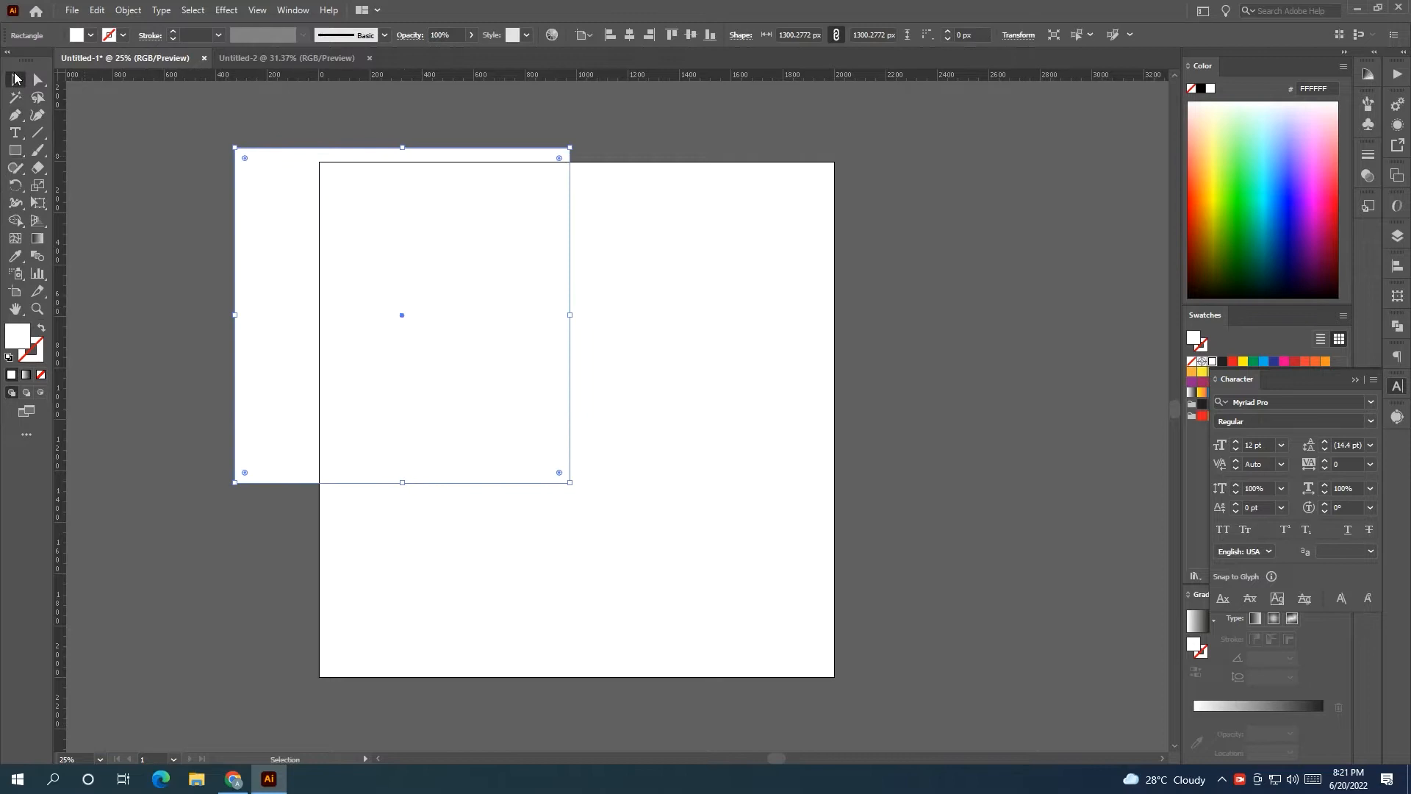
drag(575, 143, 629, 327)
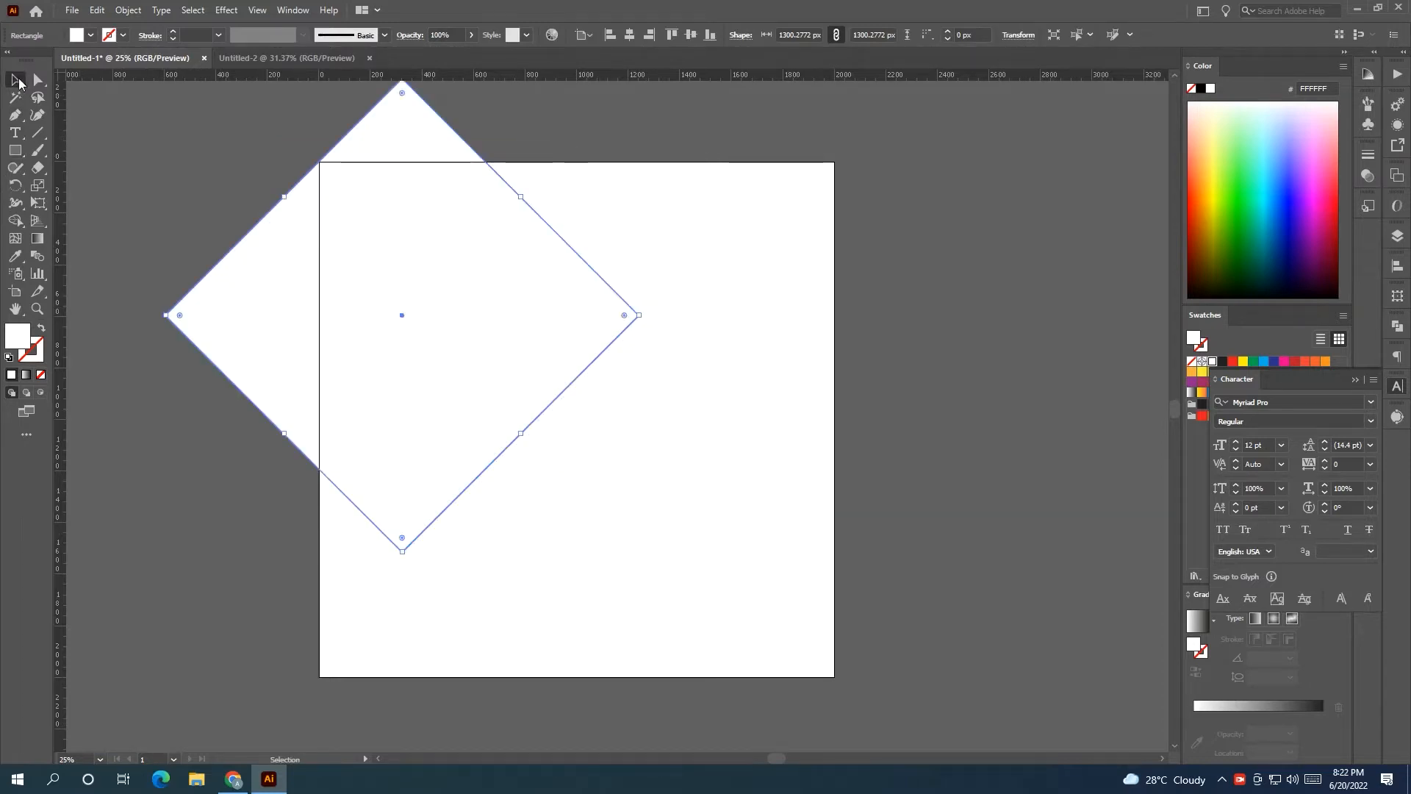
click(245, 162)
scroll(249, 160, down, 1)
click(362, 268)
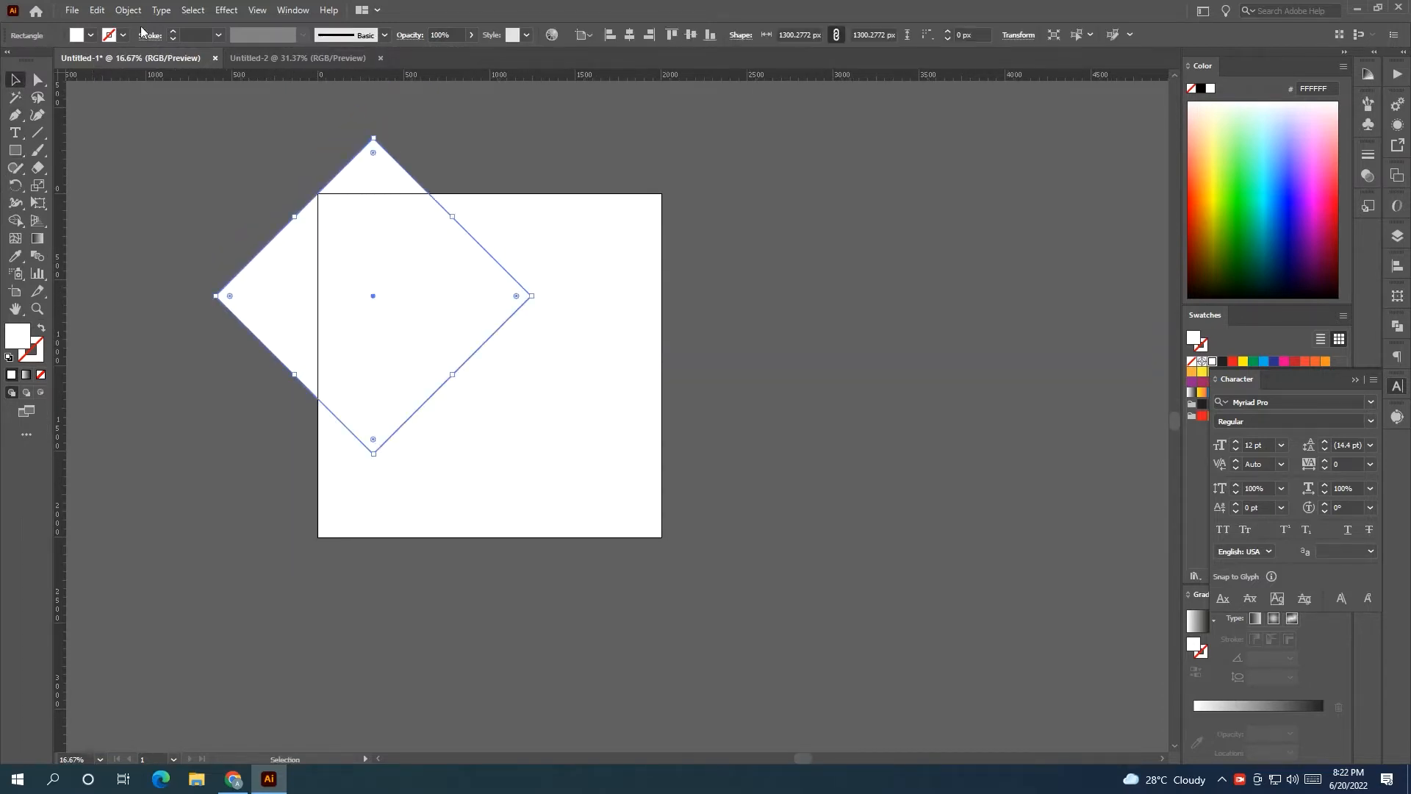
Fill the diamond red, move it over the top edge, and enlarge it to about 1912 px.
click(1353, 379)
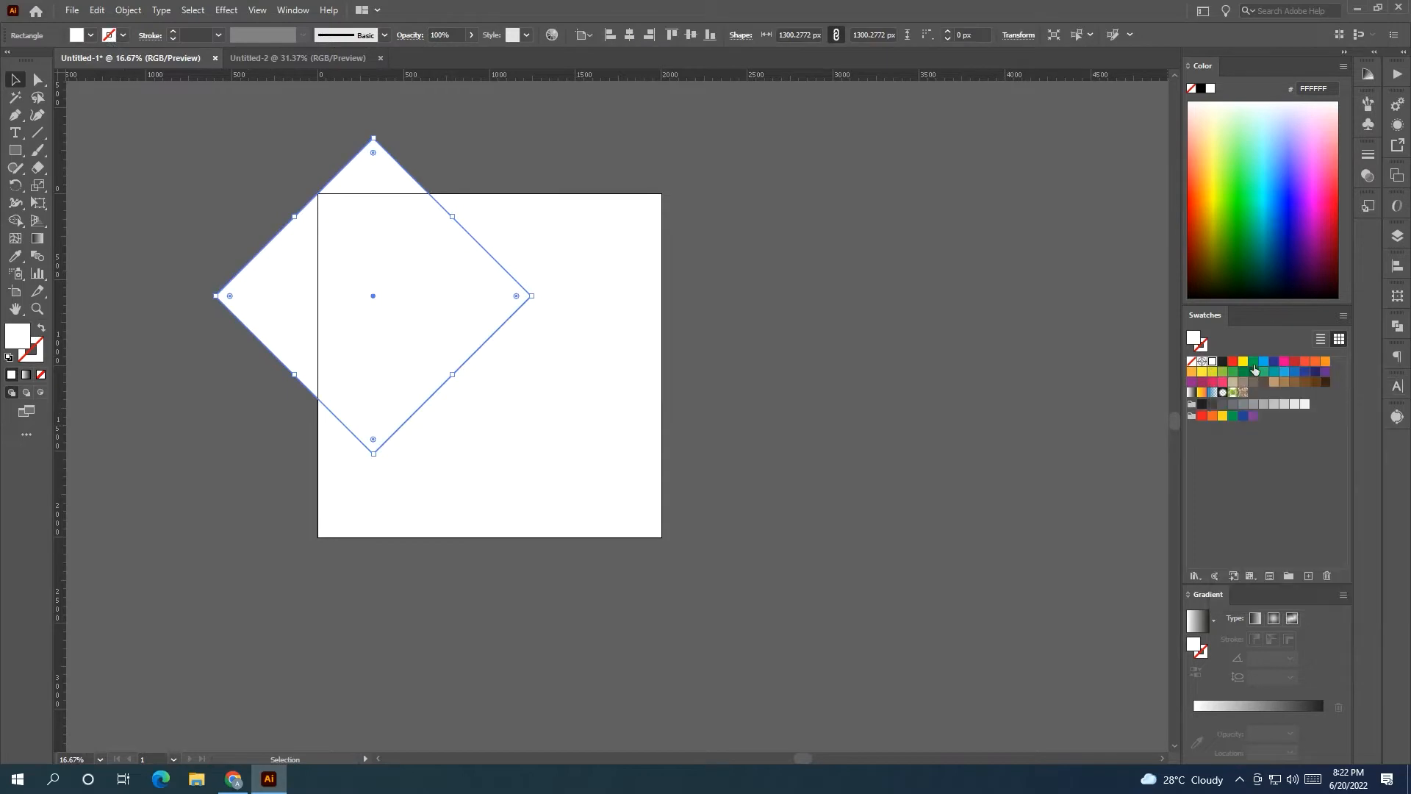
click(1232, 361)
click(126, 237)
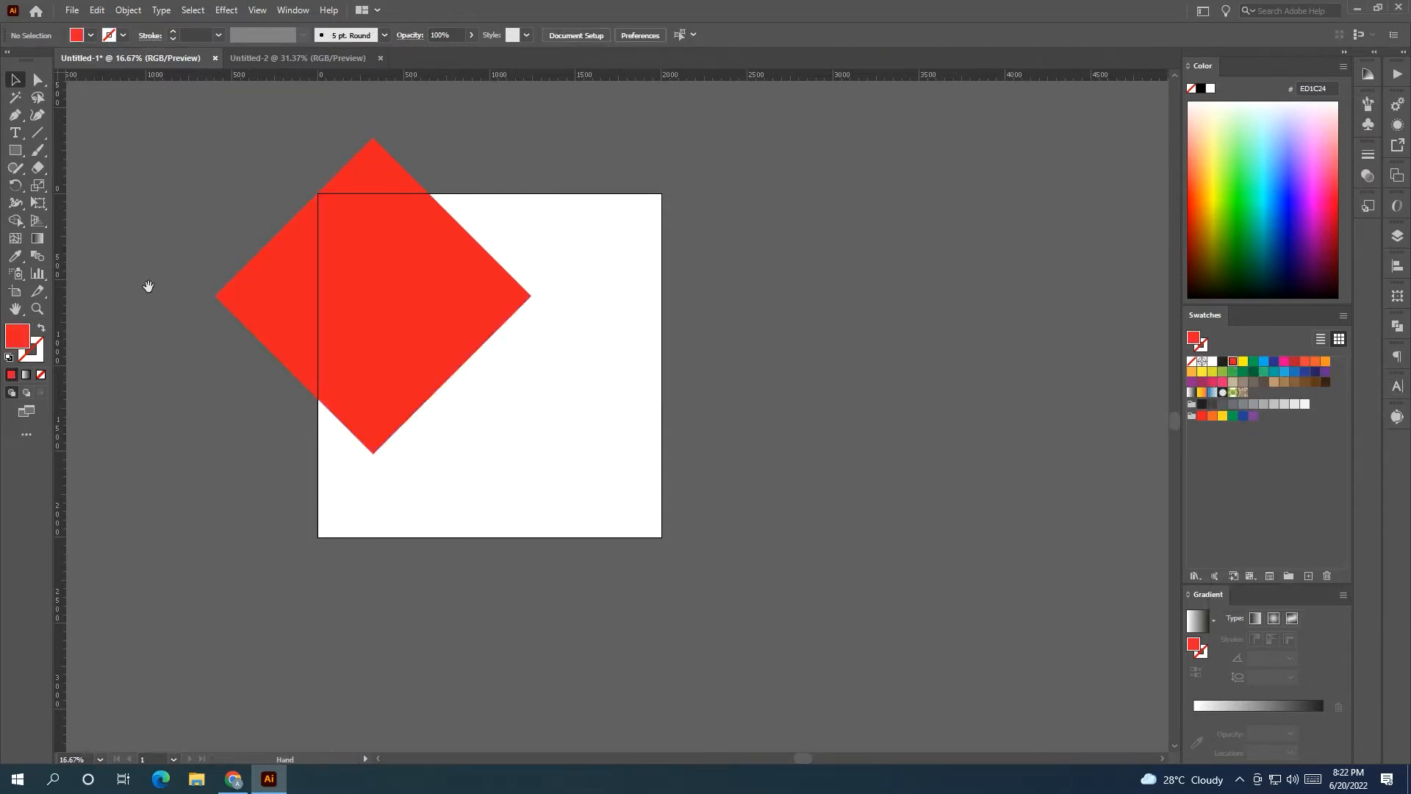
drag(148, 286, 249, 321)
drag(473, 357, 526, 256)
drag(683, 238, 818, 237)
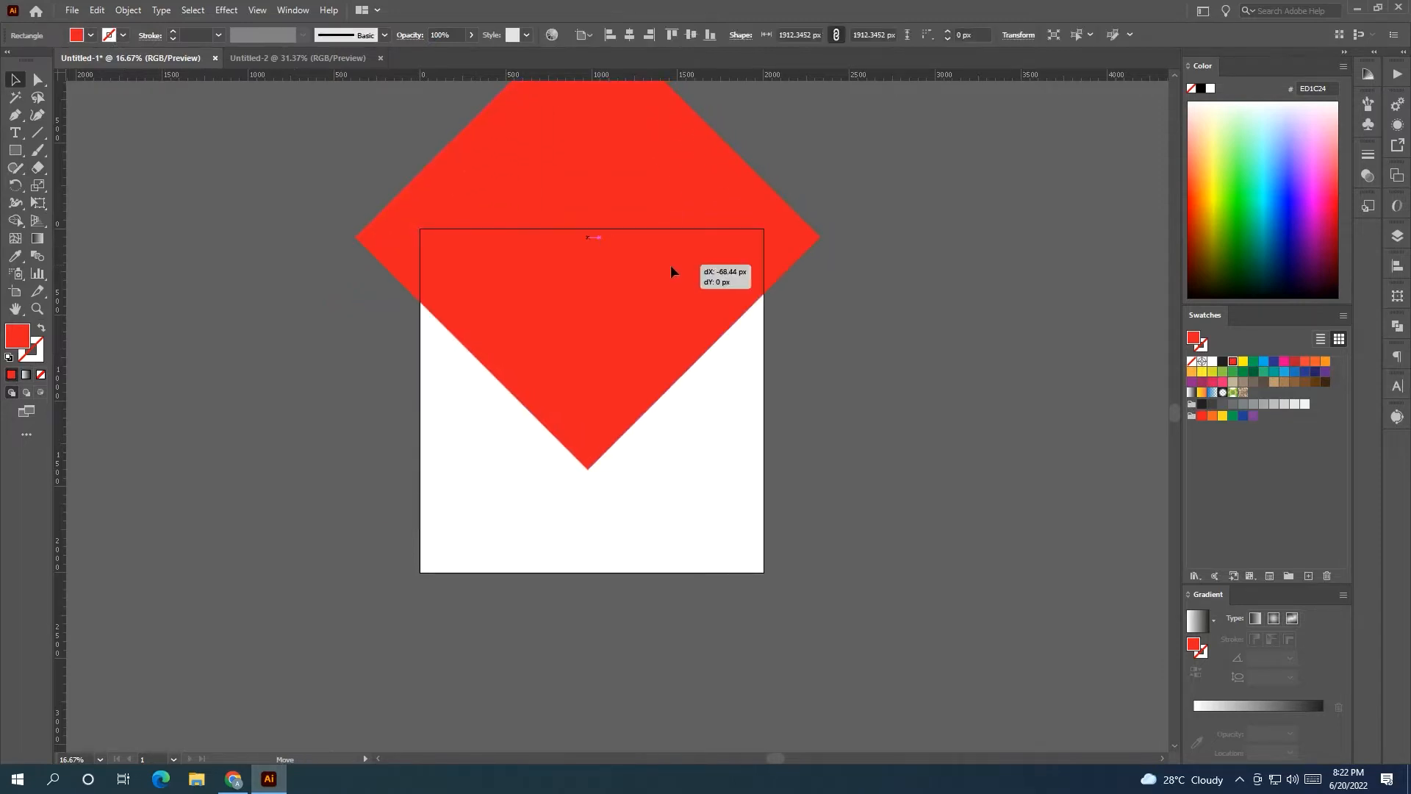
click(830, 410)
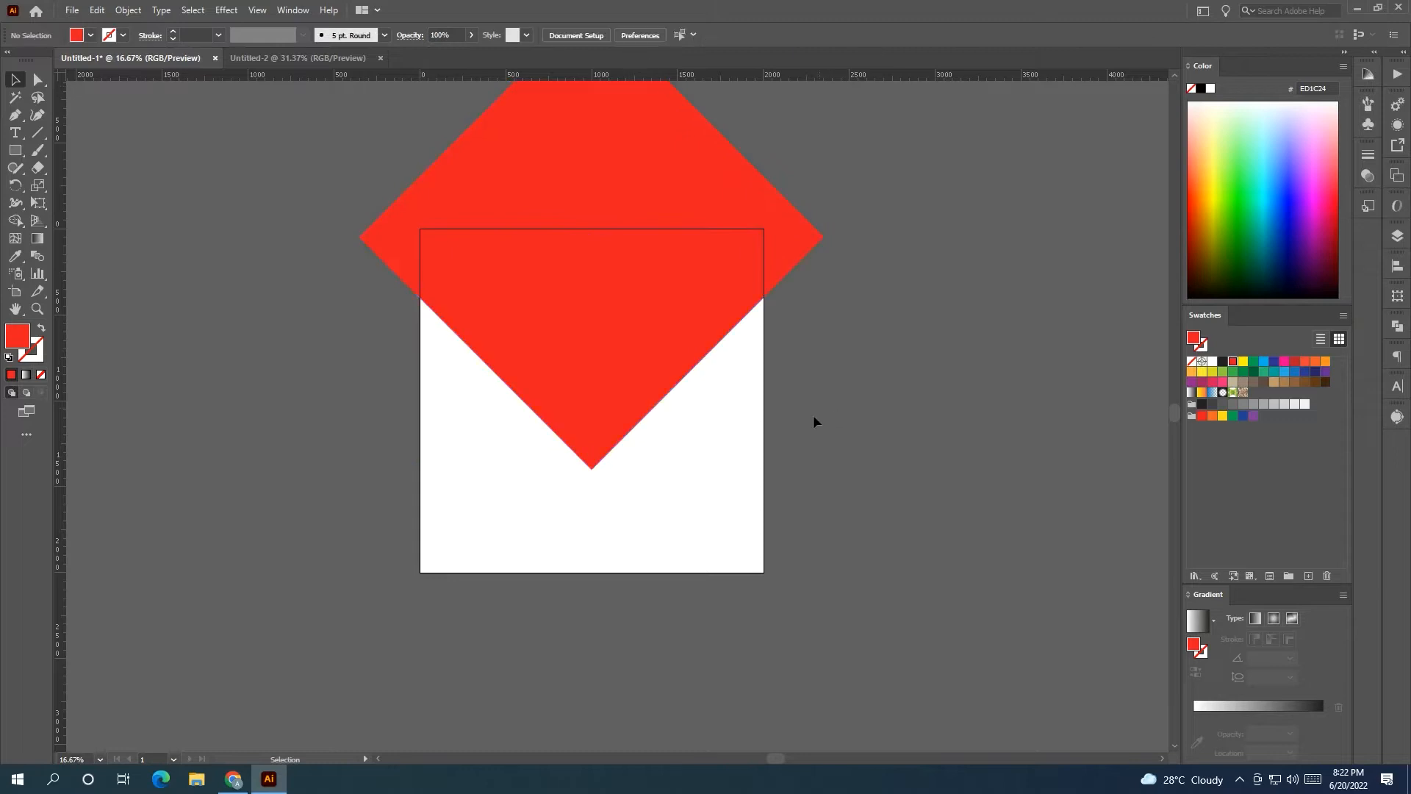
scroll(808, 423, up, 1)
Nudge the big diamond upward, then undo the move.
click(613, 426)
click(764, 456)
drag(588, 450, 591, 447)
click(663, 507)
key(ctrl+z)
click(702, 468)
Duplicate the big diamond, shrink the copy, and move it down to the left.
key(ctrl+z)
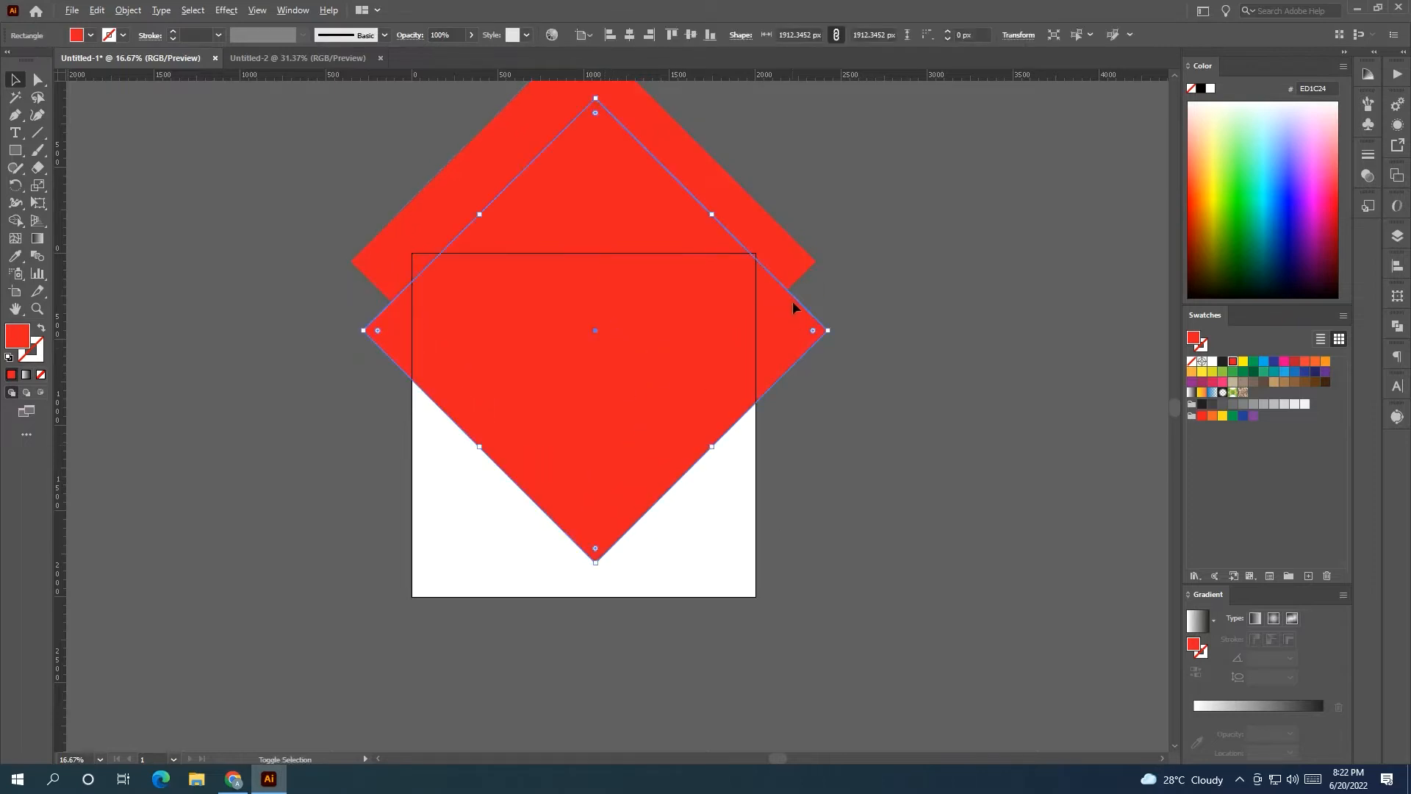
drag(831, 331, 757, 363)
drag(667, 332, 805, 488)
click(857, 547)
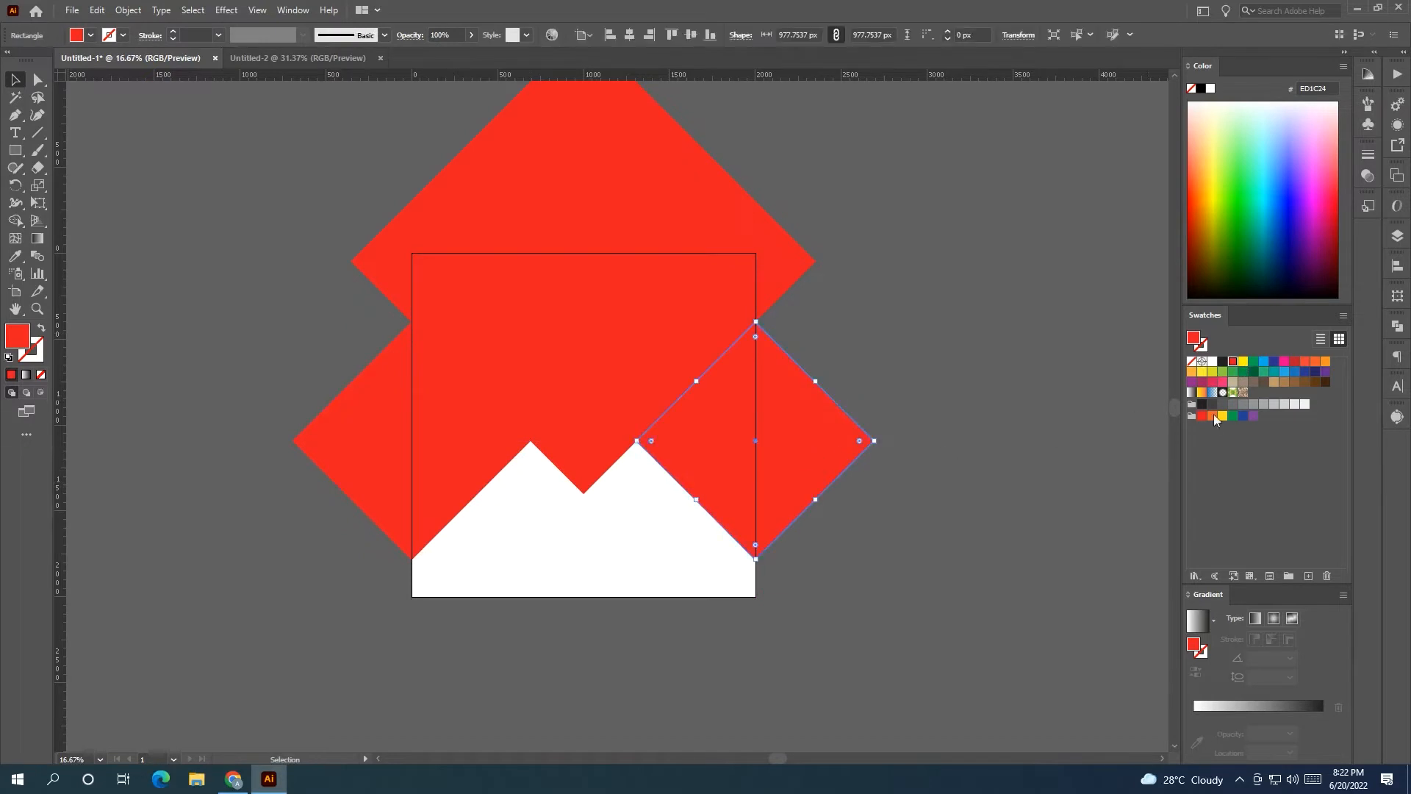
Colour the right diamond dark red, the big one EF4136, and the left one F15A29.
click(1289, 360)
click(1002, 416)
click(576, 320)
click(1305, 360)
click(997, 462)
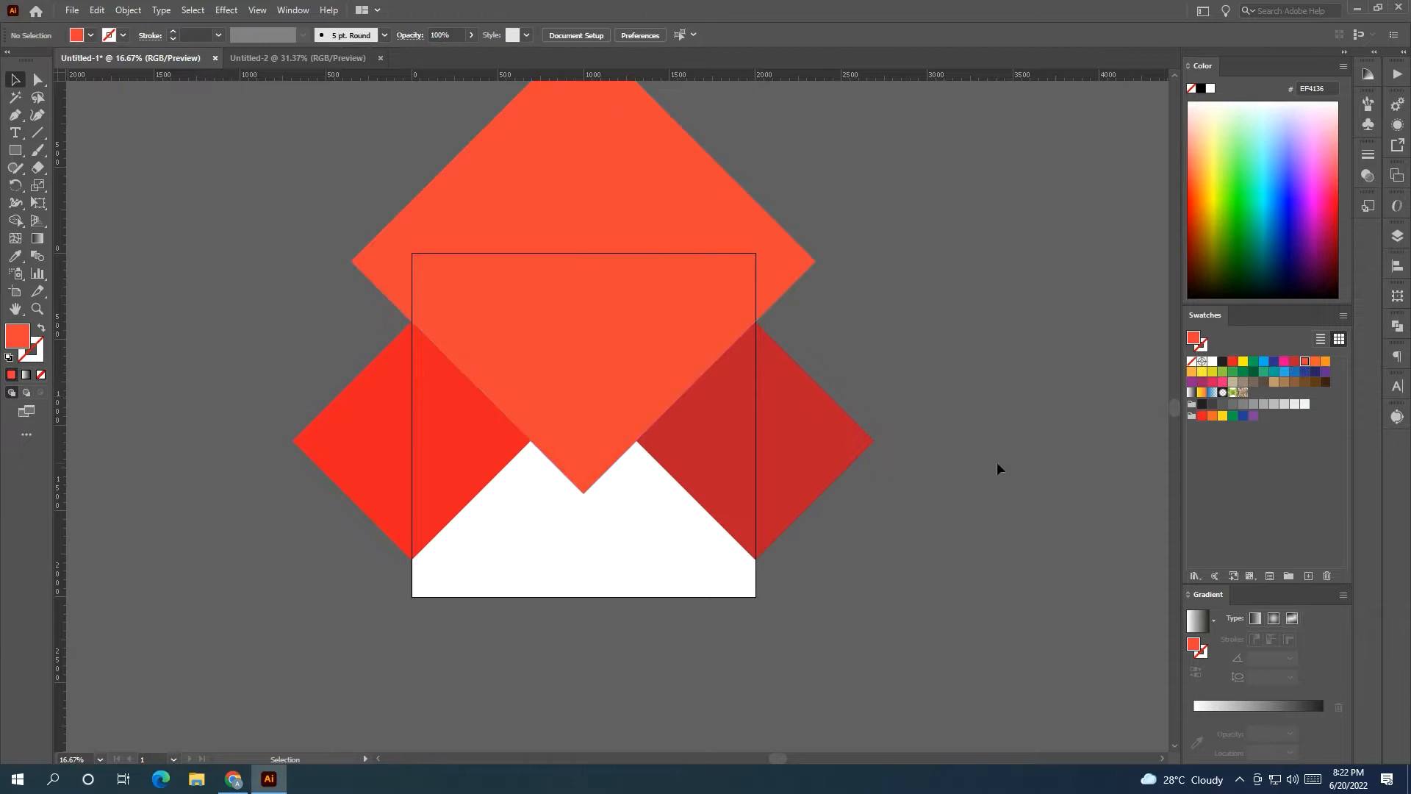
click(484, 464)
click(1315, 362)
click(1033, 452)
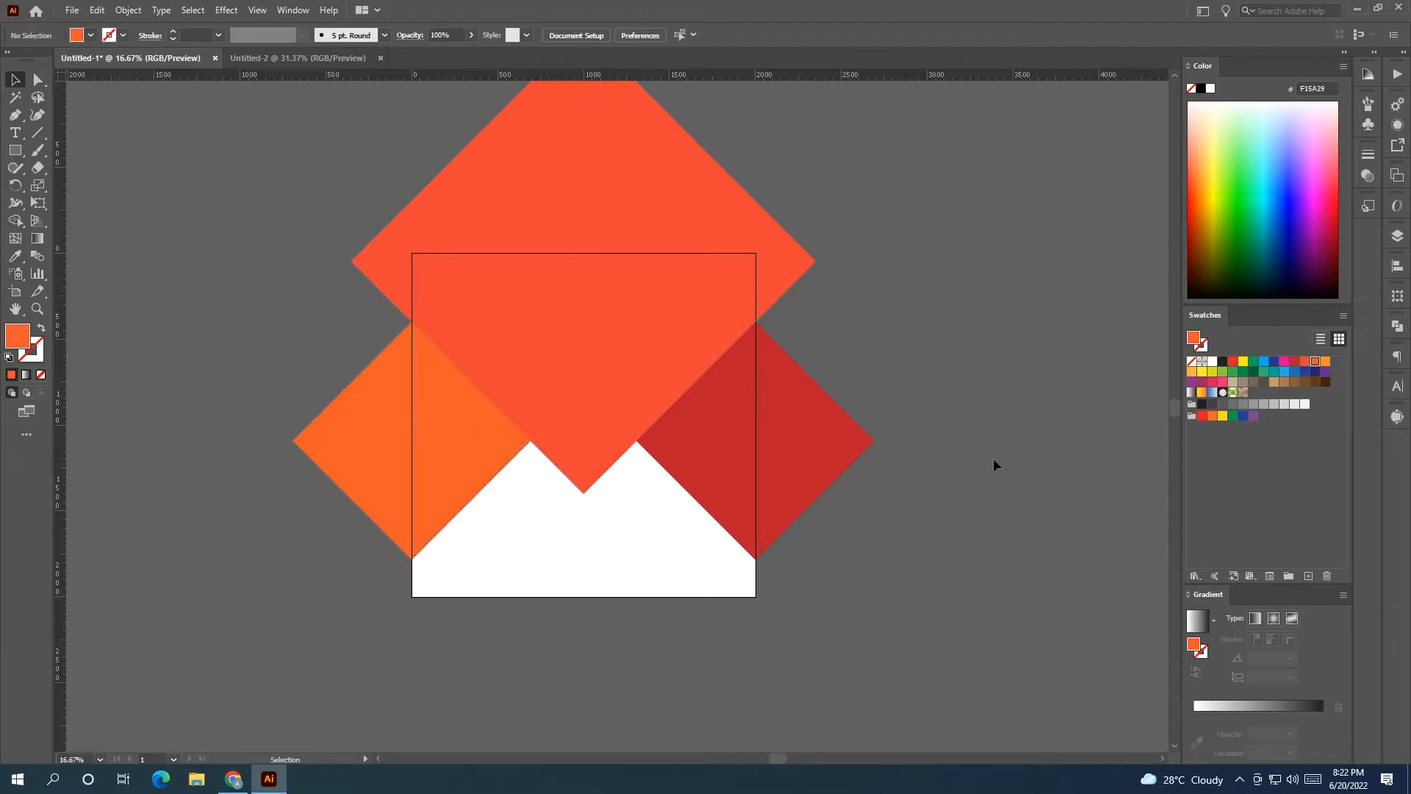
drag(922, 490, 964, 510)
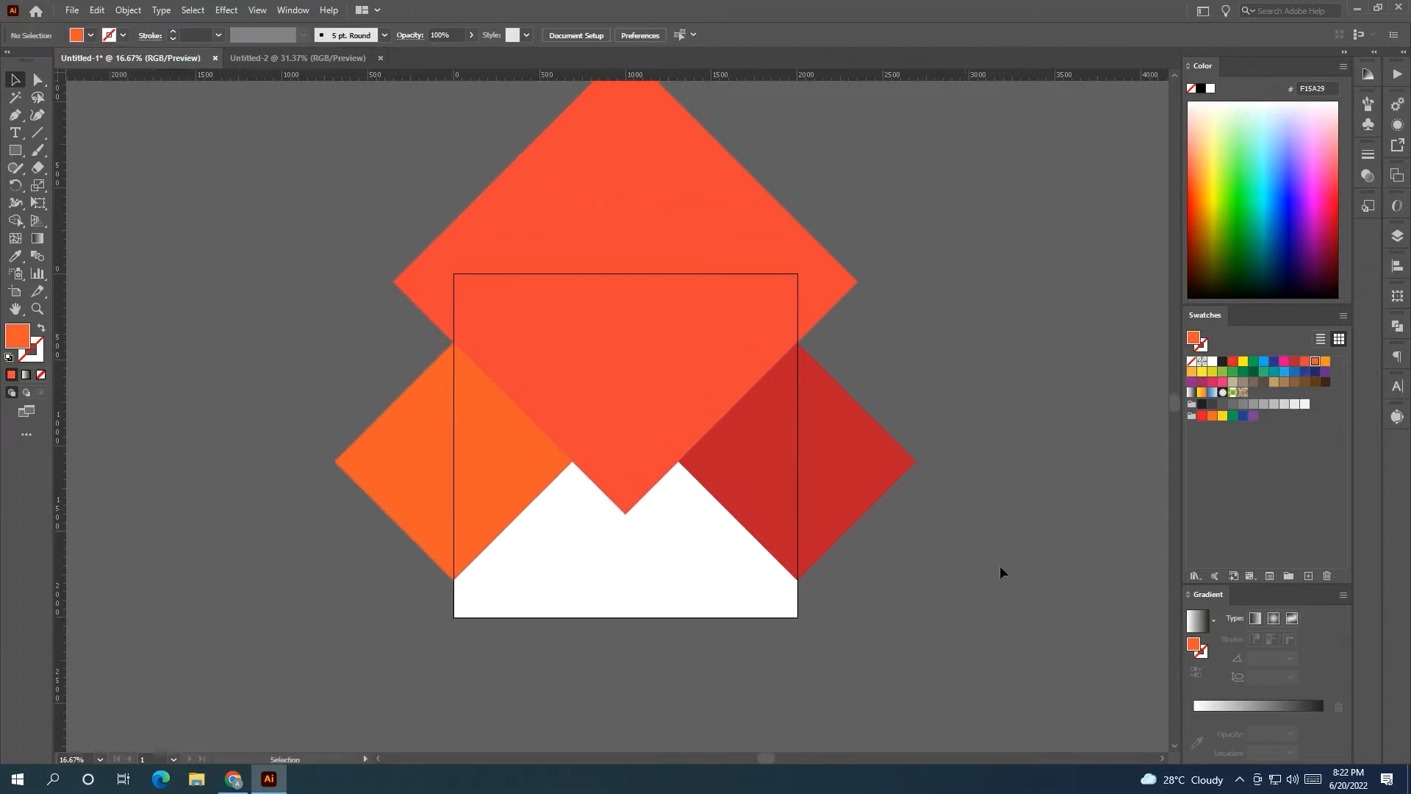
drag(999, 570, 982, 513)
Draw a small square at the big diamond's bottom point and rotate it into a diamond.
click(15, 152)
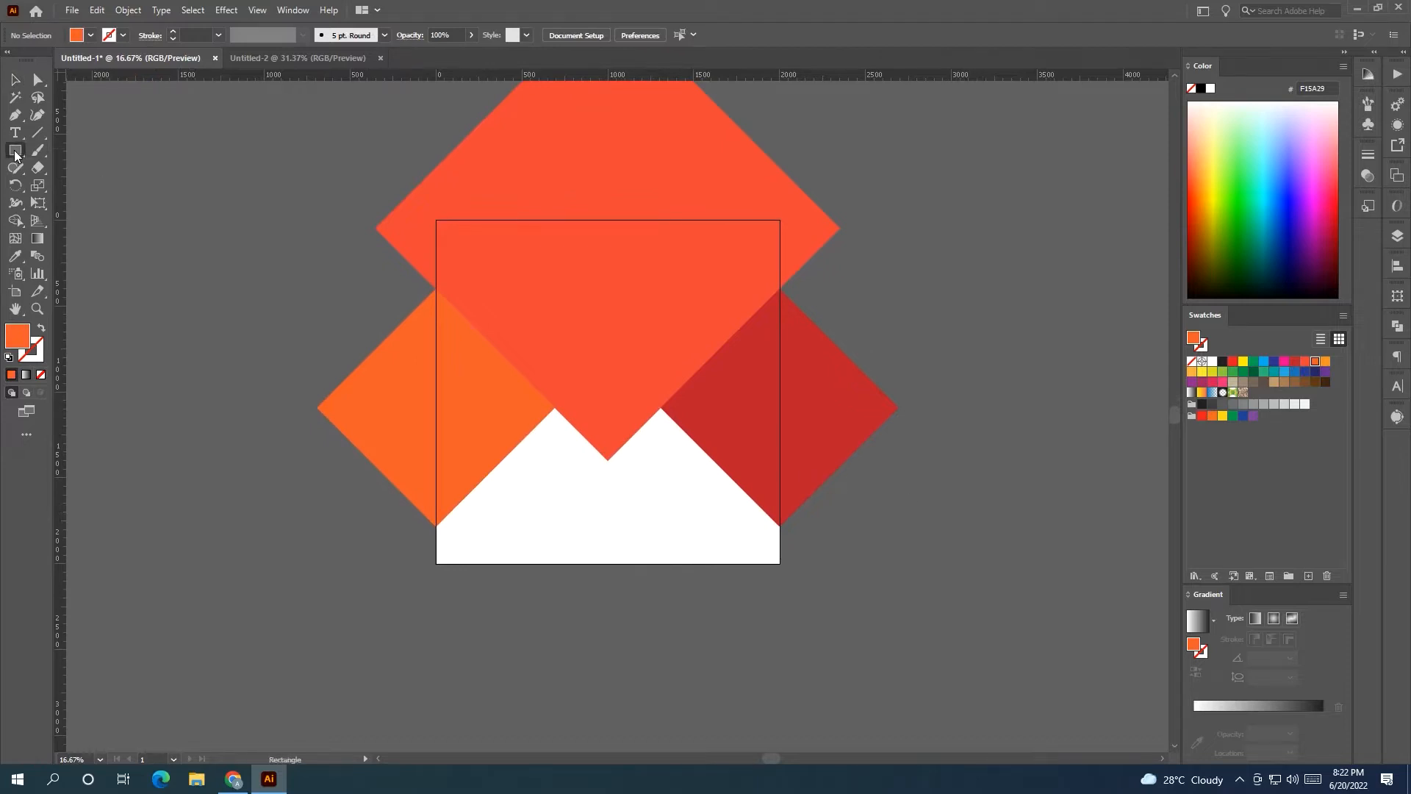
drag(608, 461, 650, 502)
click(15, 80)
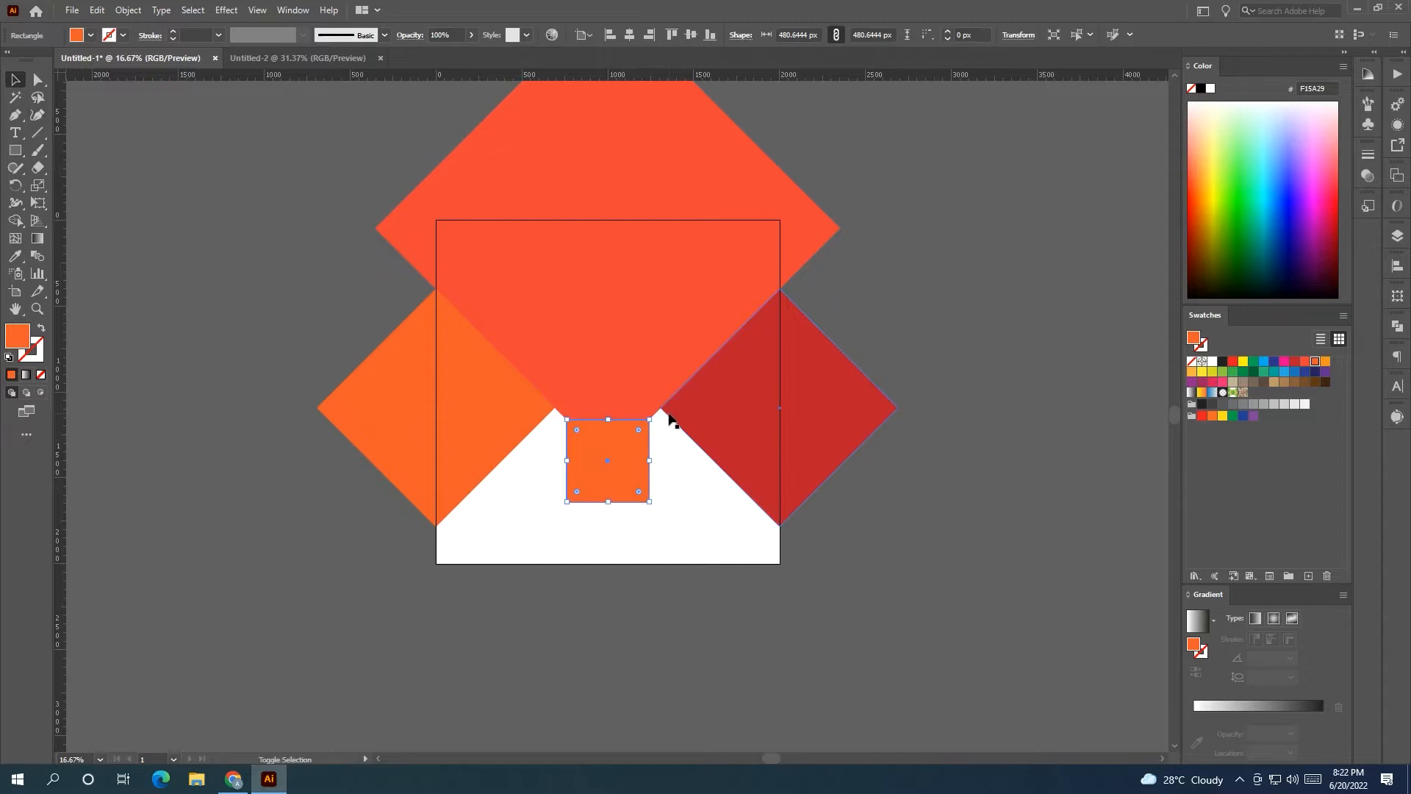
click(650, 485)
drag(651, 416, 608, 371)
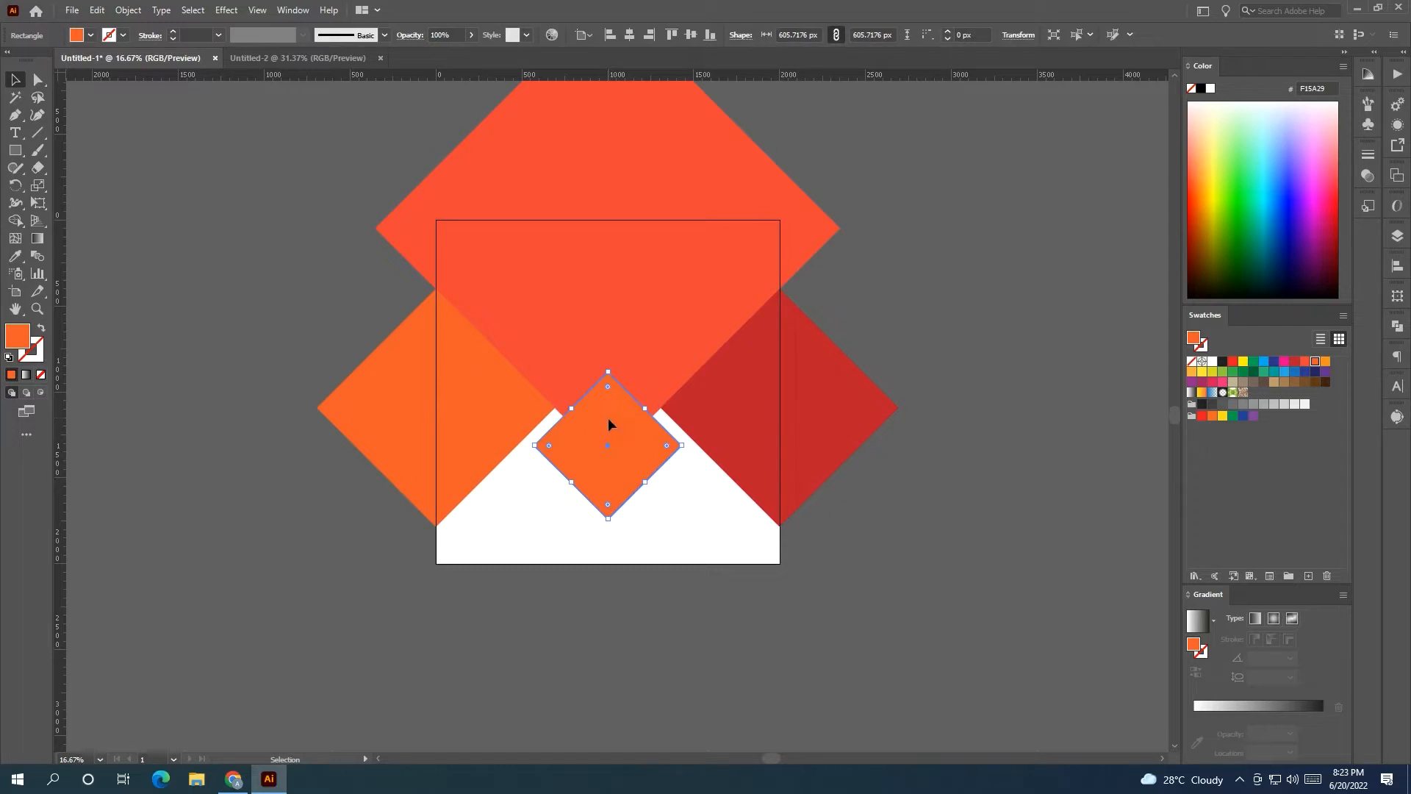
Copy the small diamond up to the side and fill it red ED1C24.
drag(607, 420, 493, 360)
click(1232, 361)
click(944, 425)
click(778, 288)
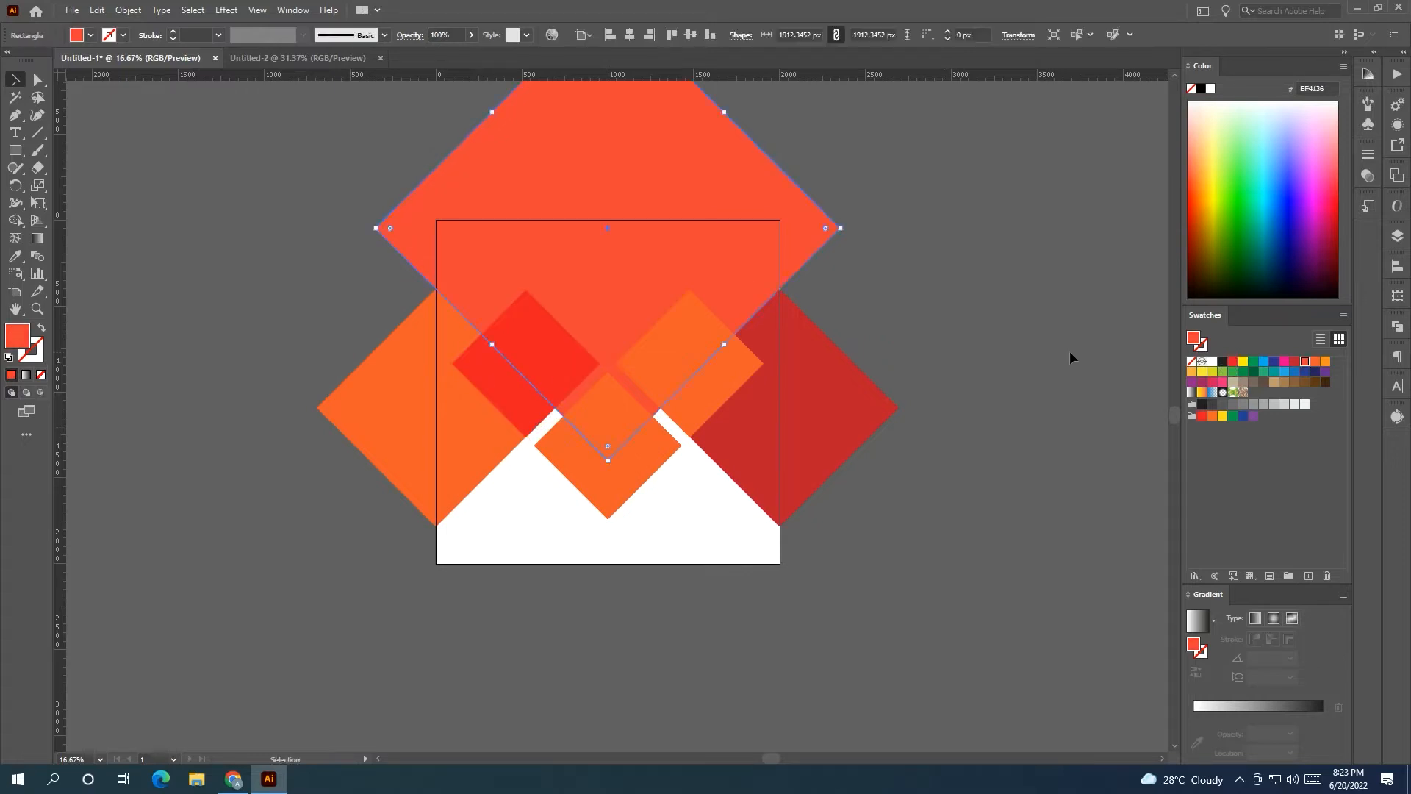
click(1069, 353)
scroll(868, 373, down, 2)
click(346, 316)
Enlarge the house photo over the big diamond and clip it inside with Ctrl+7.
drag(346, 307, 526, 288)
scroll(607, 267, up, 2)
drag(607, 266, 473, 283)
drag(260, 310, 311, 245)
drag(377, 282, 488, 412)
drag(415, 304, 385, 248)
drag(504, 304, 857, 536)
shift+click(698, 232)
key(ctrl+7)
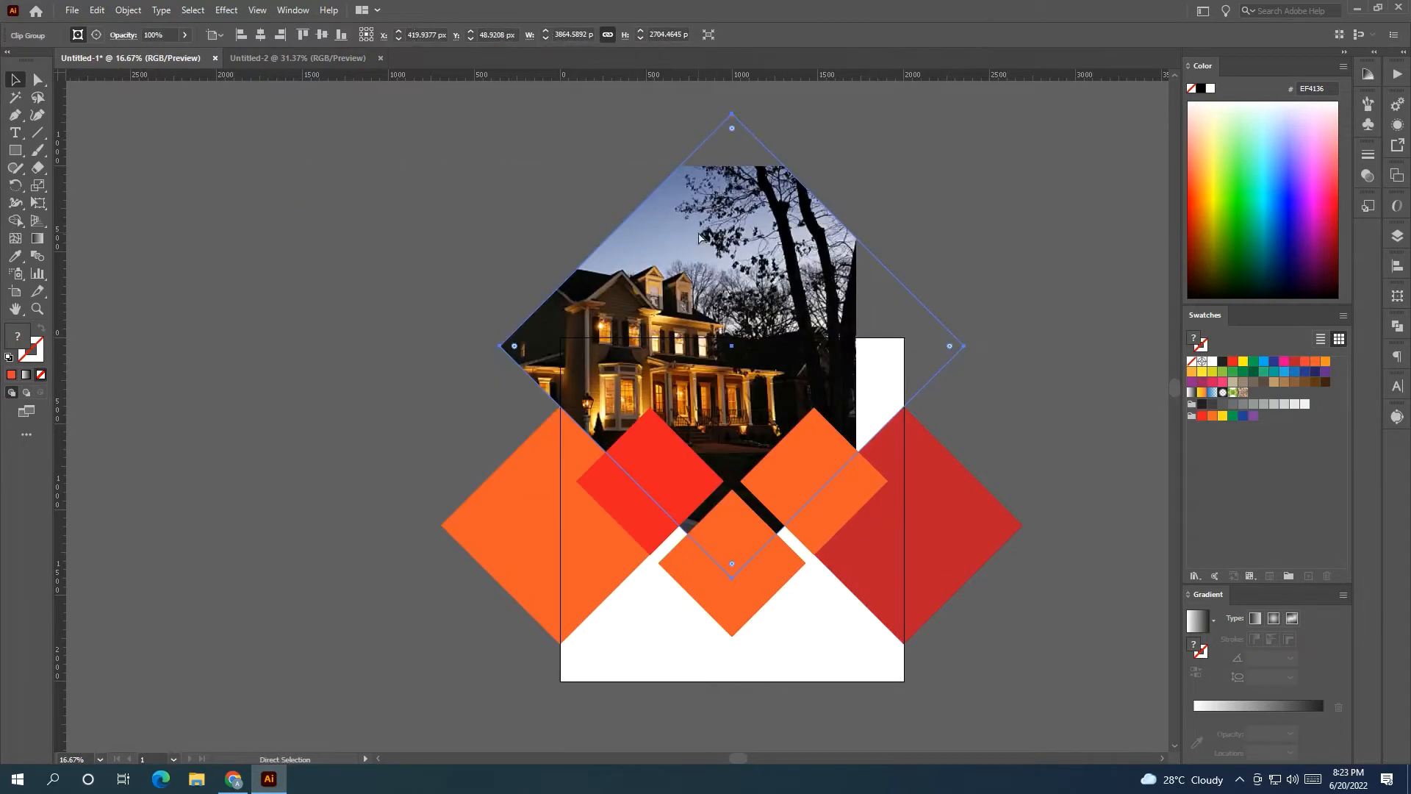
Reposition and resize the house photo within its diamond clip, extending its top edge.
double_click(728, 257)
drag(717, 316, 808, 454)
drag(1139, 151, 973, 297)
drag(876, 322, 909, 317)
click(924, 91)
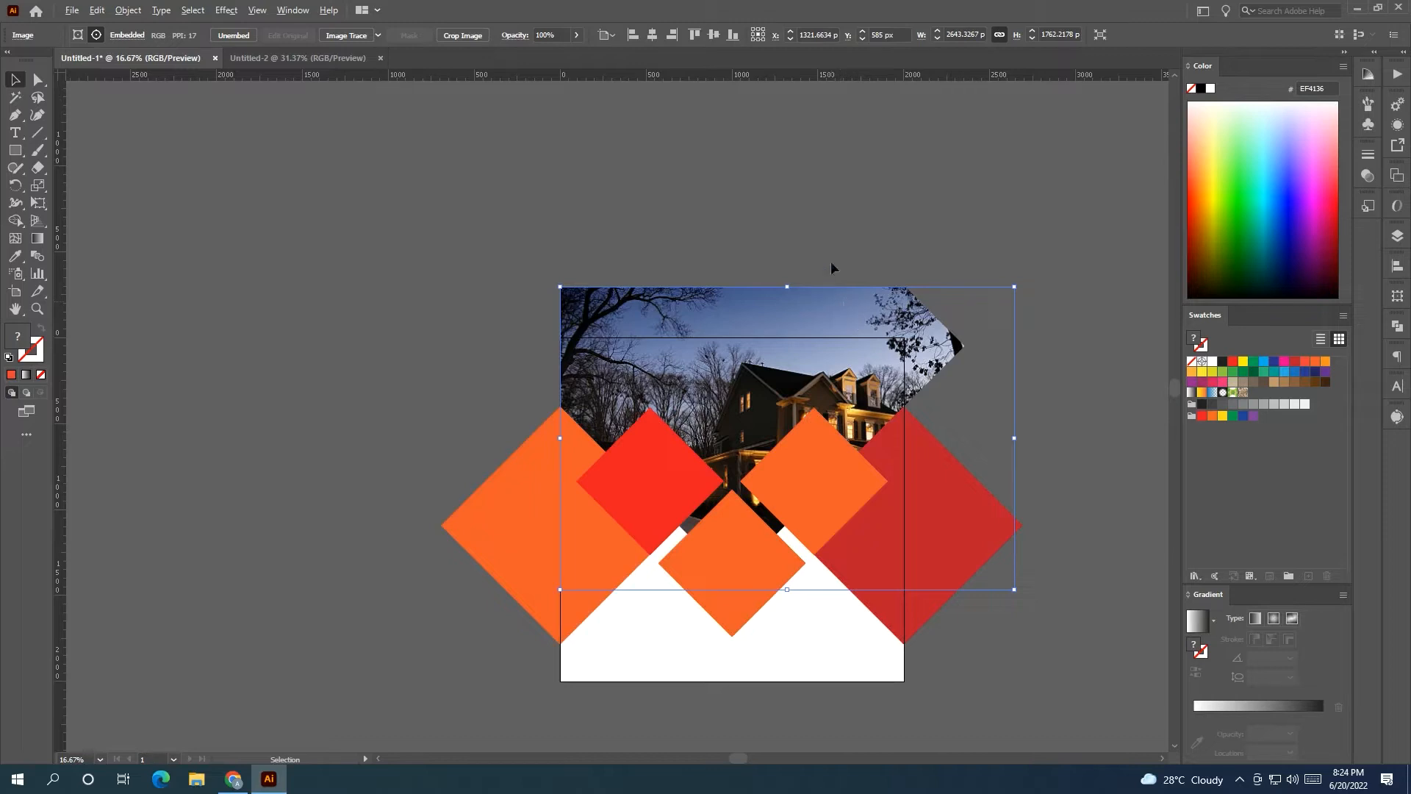
drag(785, 287, 791, 207)
click(786, 238)
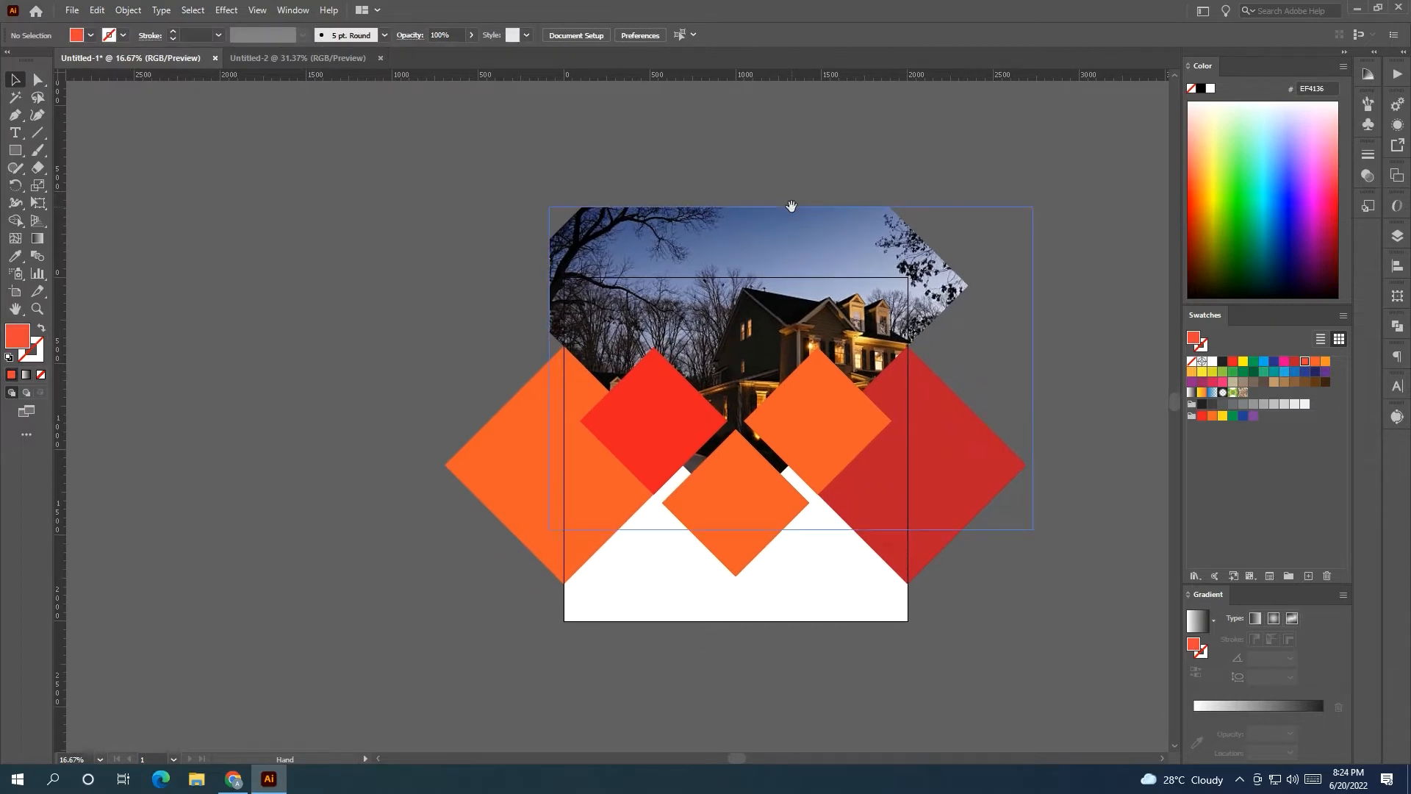
Shrink the centre small diamond and nudge the red and orange diamonds tightly together.
drag(735, 432, 735, 450)
click(788, 429)
shift+click(692, 413)
drag(862, 413, 854, 419)
drag(657, 421, 664, 428)
click(1011, 425)
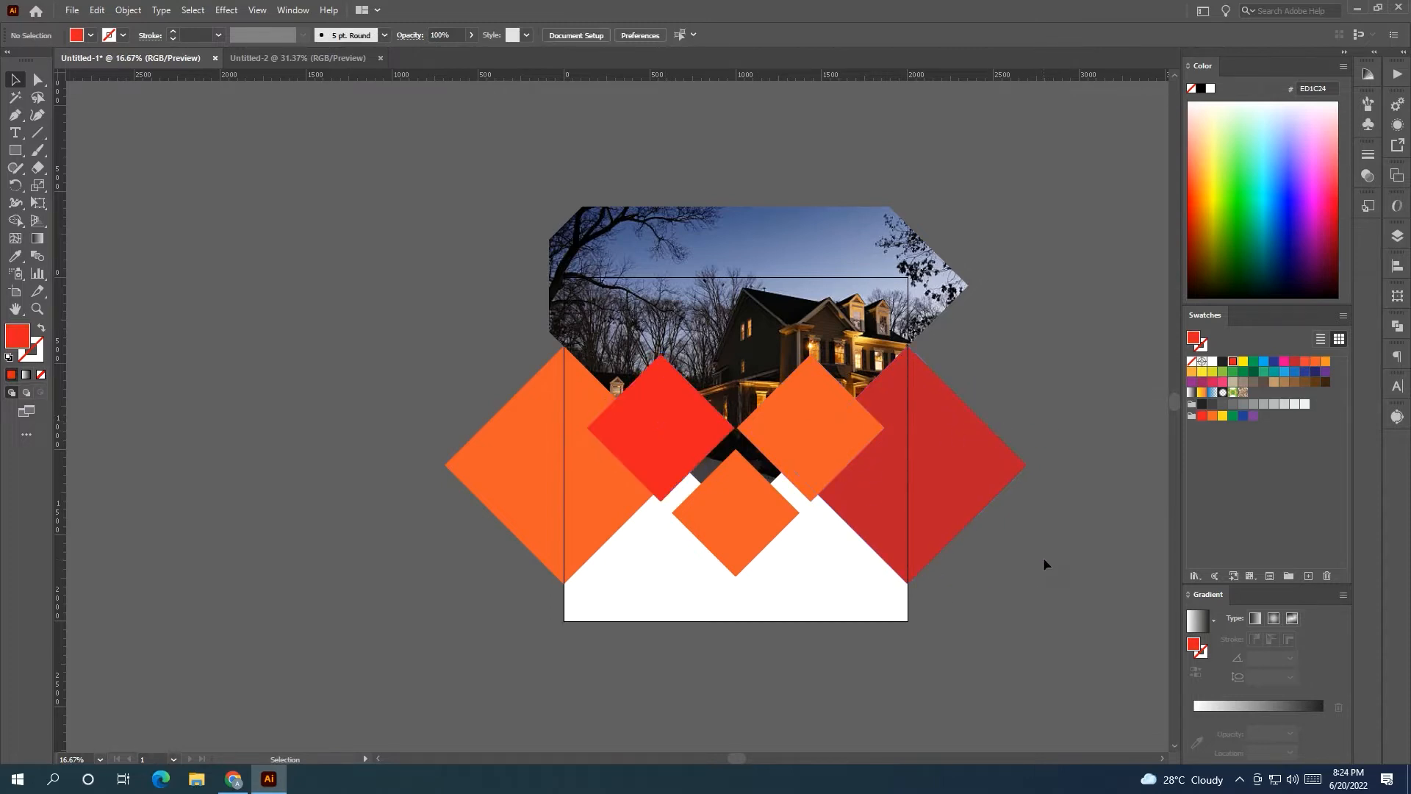
Fill the small bottom diamond with red.
click(753, 554)
click(1234, 363)
click(1099, 359)
click(460, 457)
click(1118, 432)
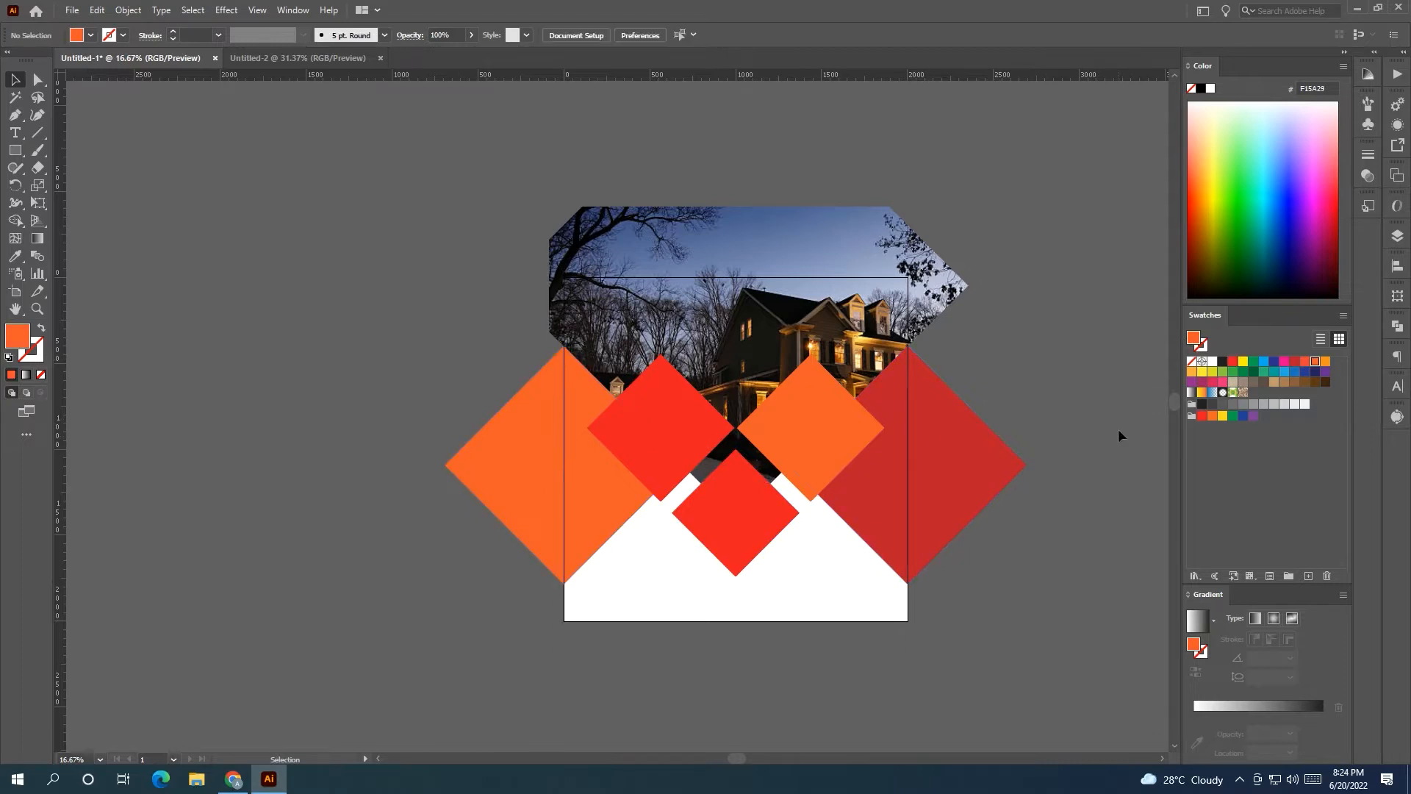
scroll(1061, 425, right, 2)
Round the corners of the three small diamonds with the Direct Selection tool.
click(730, 425)
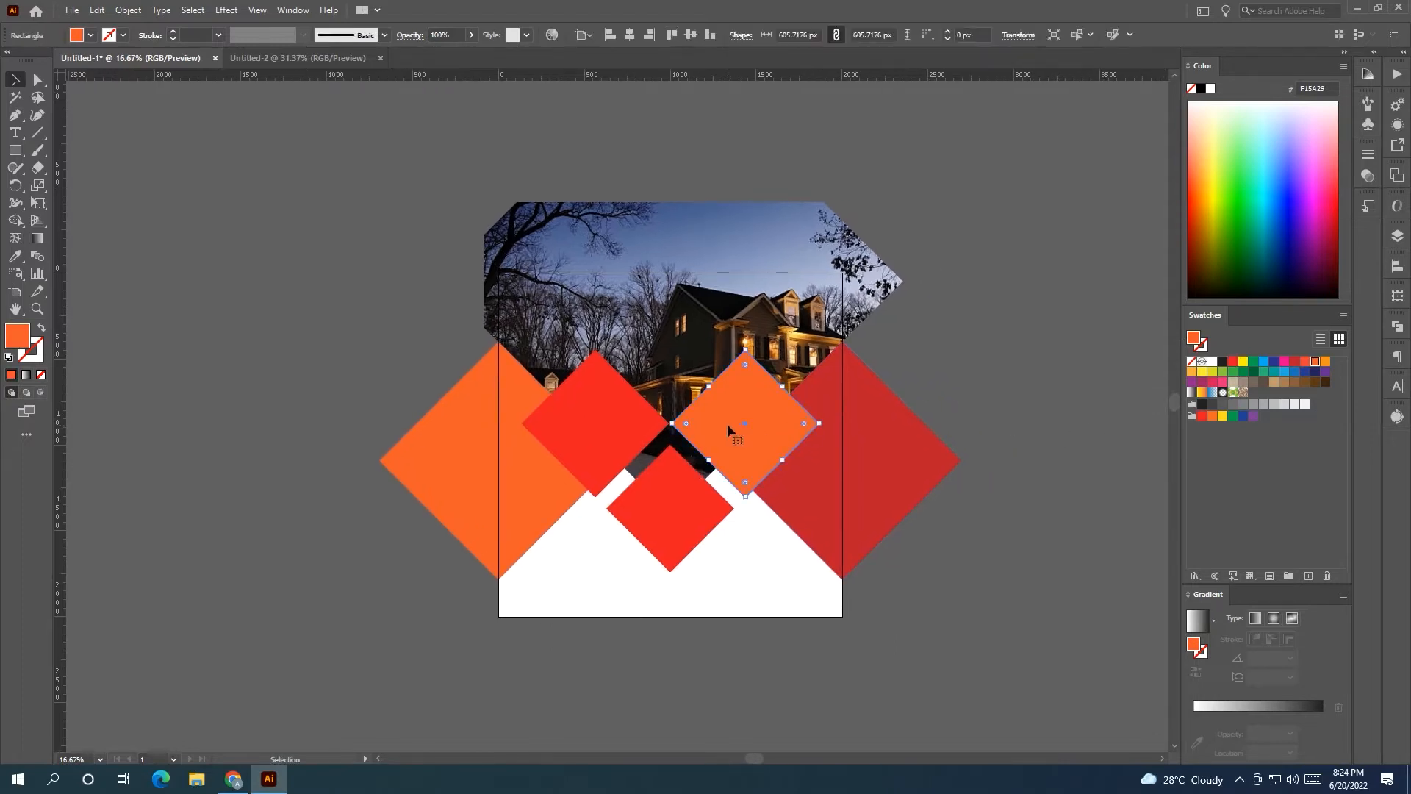
shift+click(666, 492)
shift+click(633, 450)
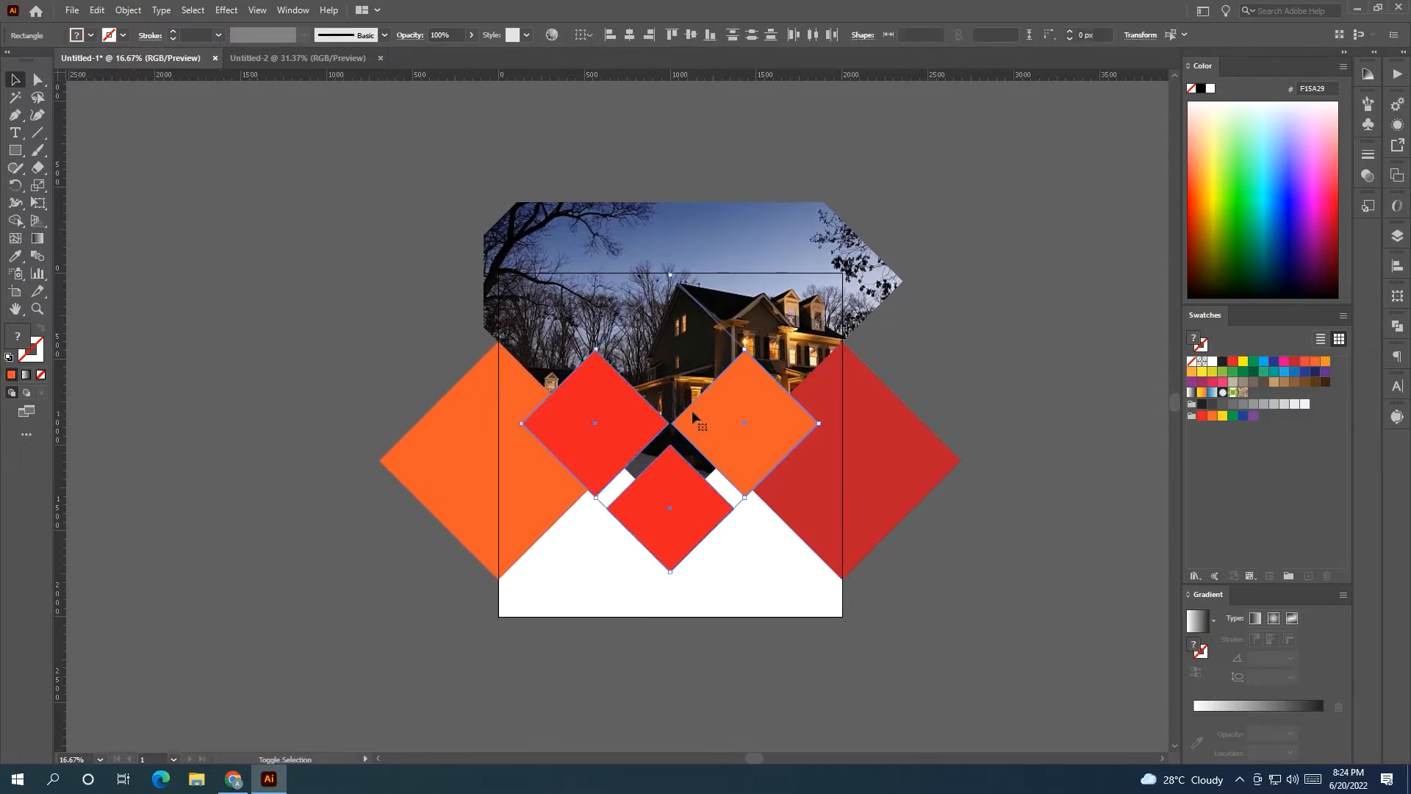
click(38, 80)
drag(595, 367, 596, 363)
click(15, 80)
click(404, 385)
scroll(673, 485, up, 1)
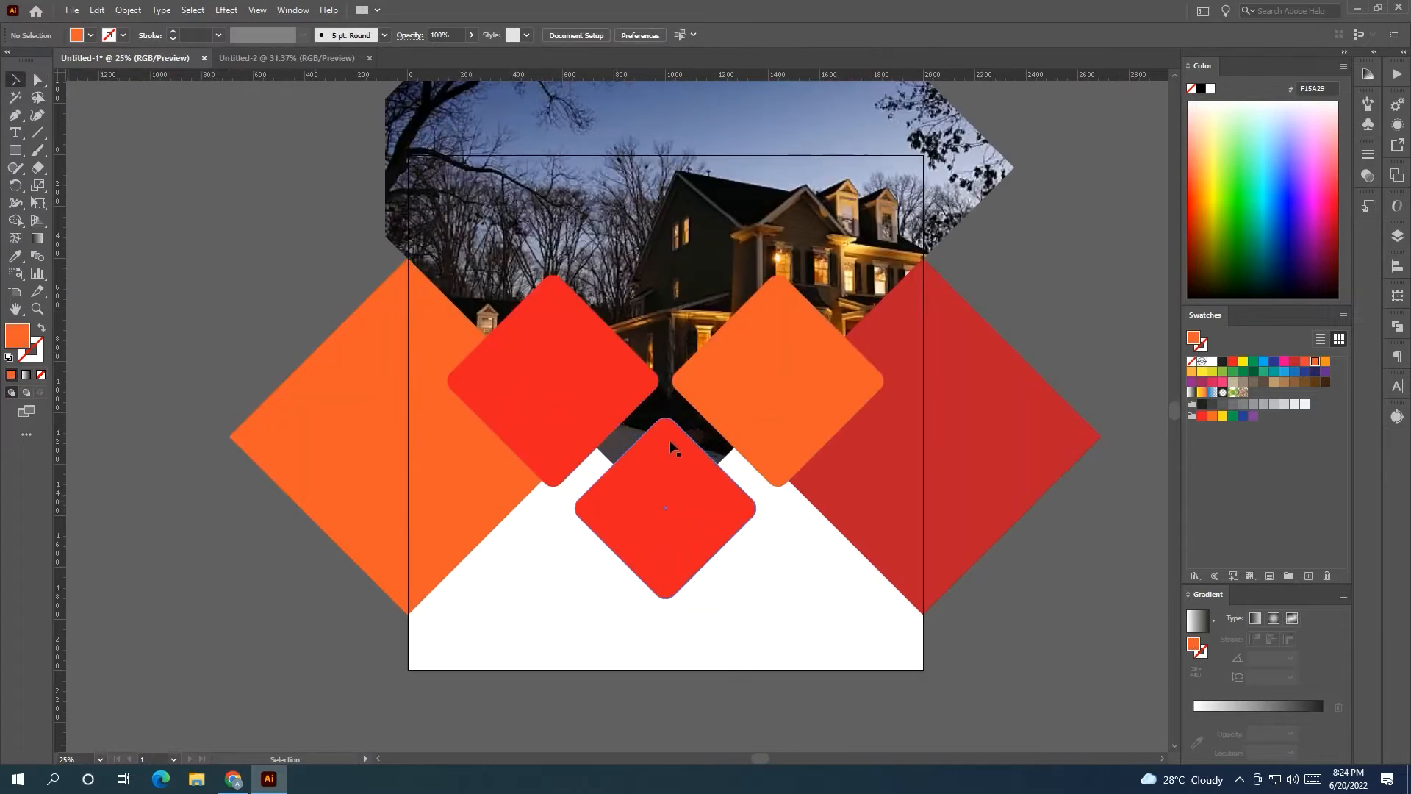
drag(670, 444, 514, 465)
Shrink the left red diamond, copy it across right, and eyedrop the orange outline onto it.
click(398, 386)
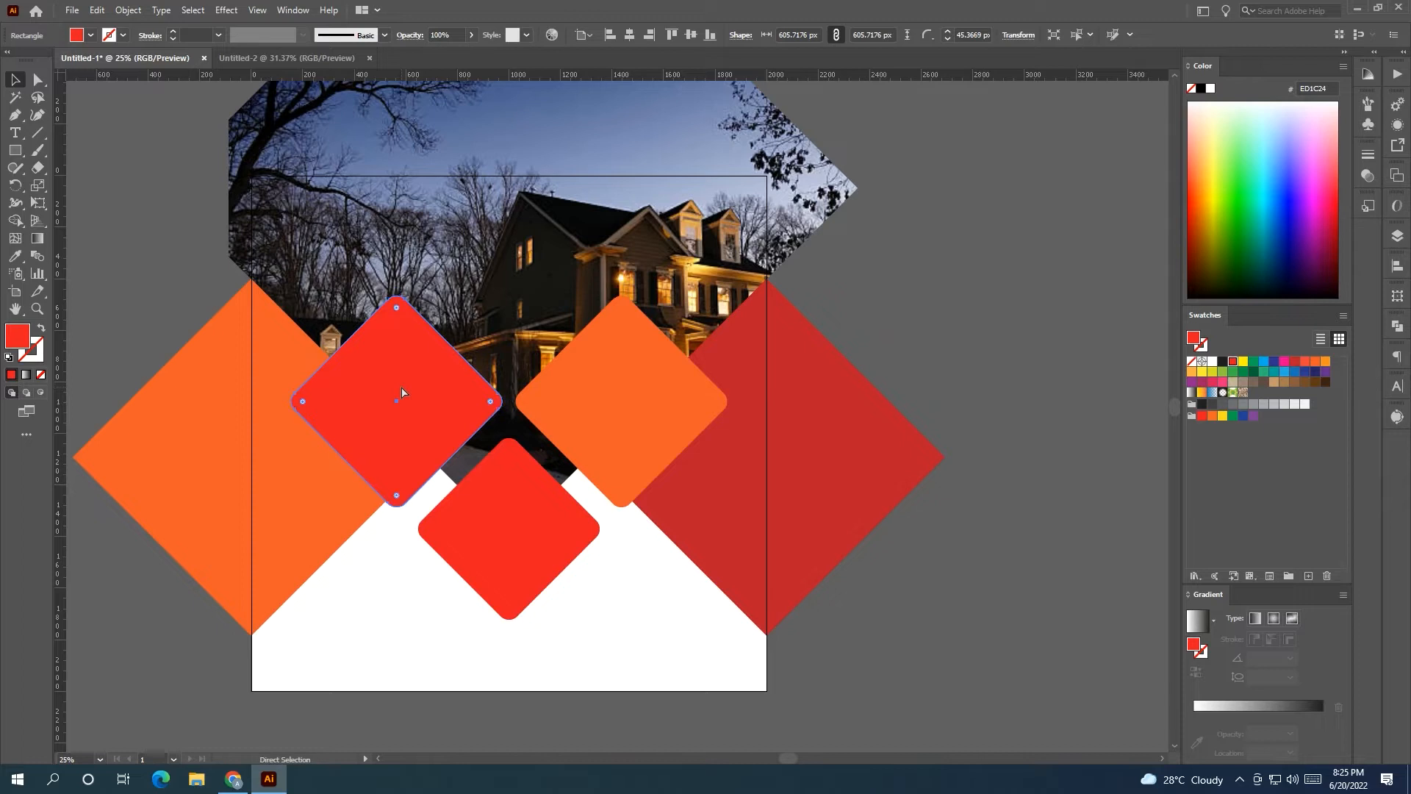
drag(397, 291, 399, 306)
drag(416, 382, 640, 416)
click(348, 336)
key(i)
click(577, 342)
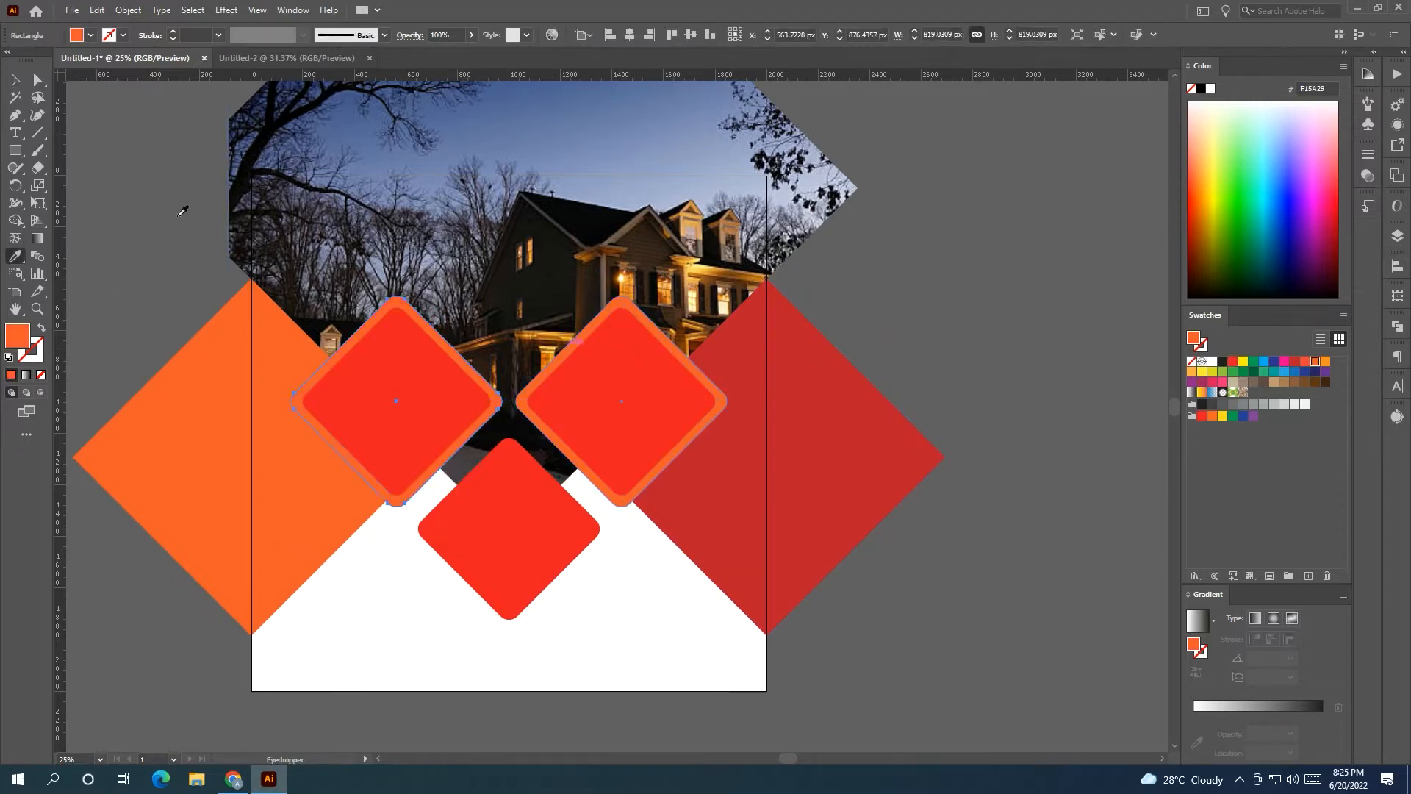
click(17, 82)
click(92, 210)
drag(144, 244, 256, 251)
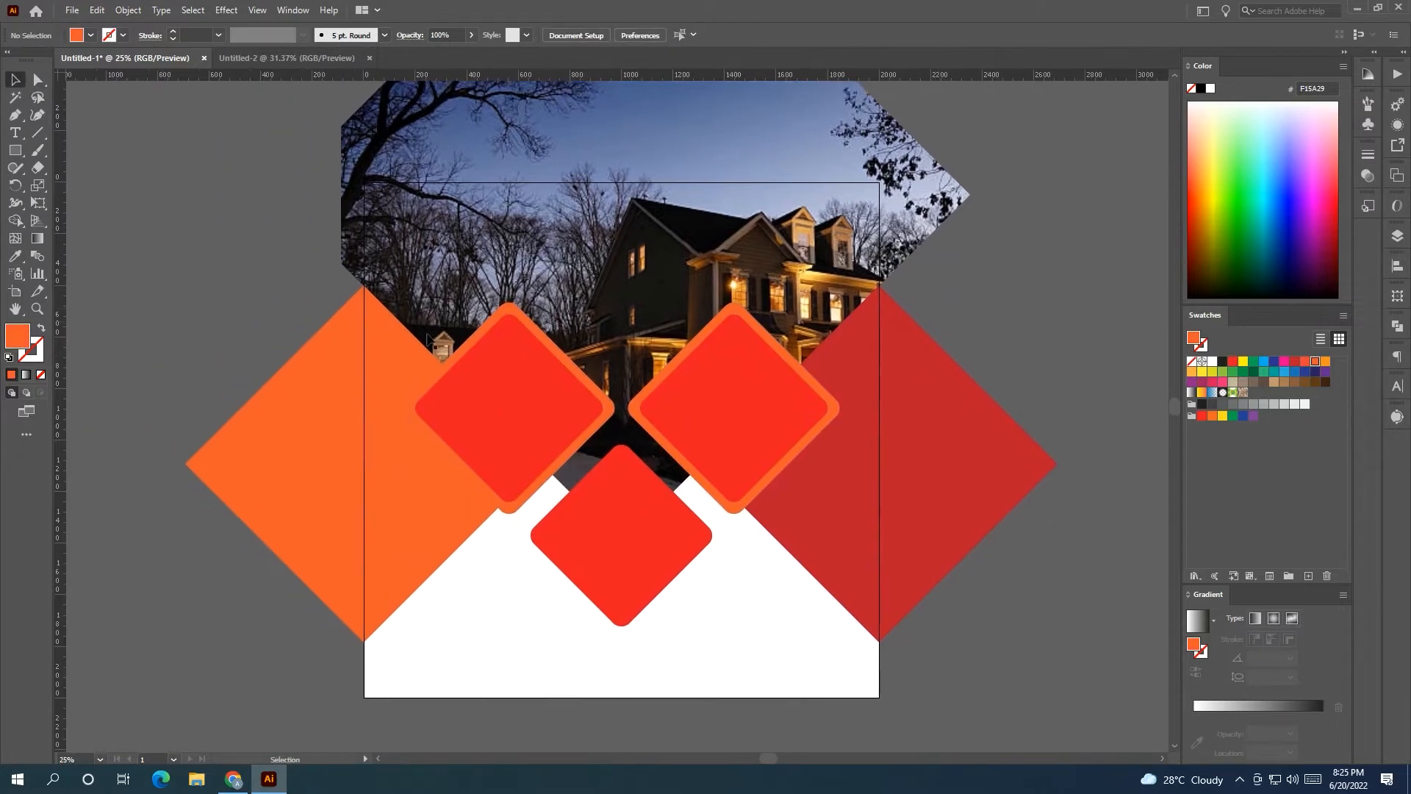
Fill the large left side diamond with bright red ED1C24.
click(313, 363)
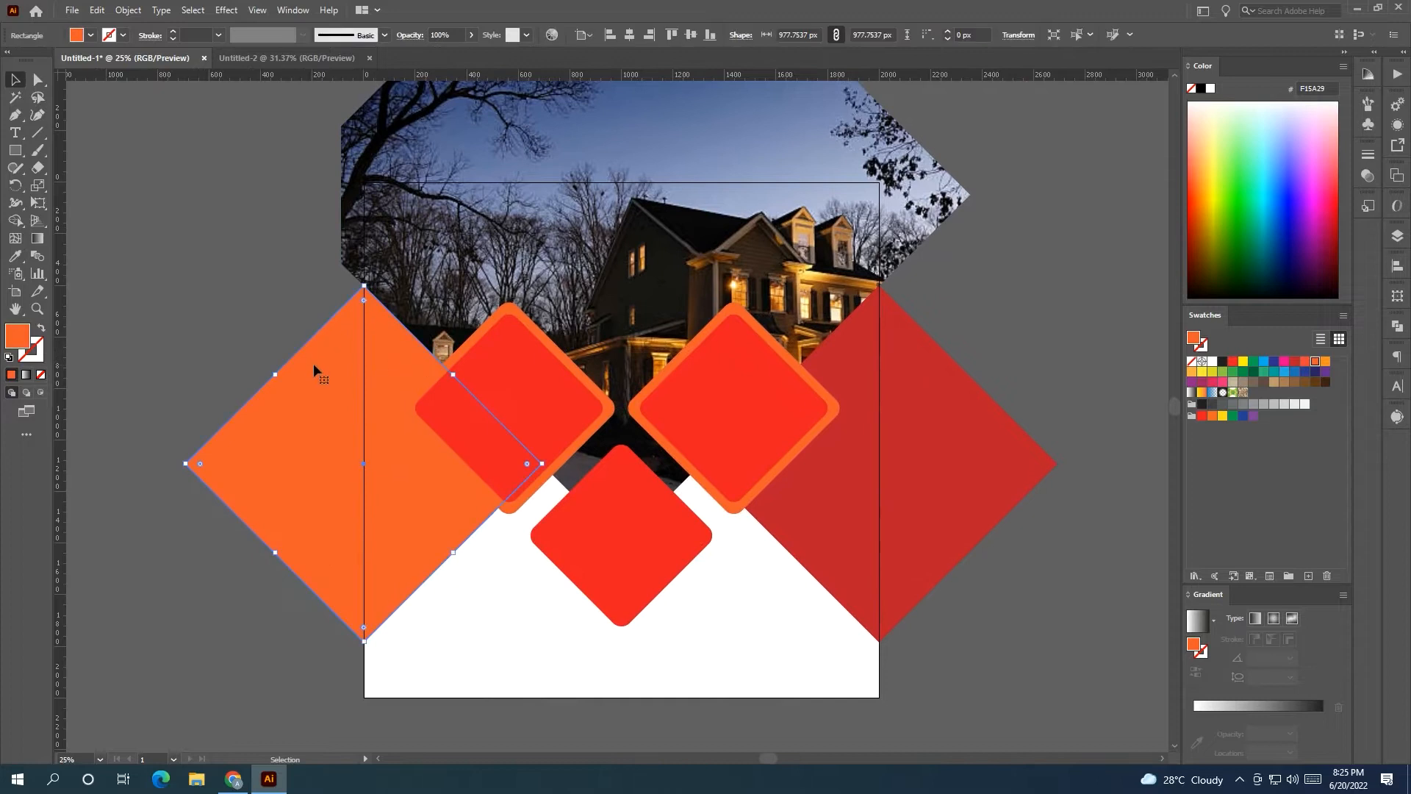
click(1233, 362)
click(1078, 400)
scroll(1079, 398, down, 1)
drag(1079, 398, 853, 359)
Eyedrop the left diamond's red onto the right diamond, and bring the sofa photo toward the artboard.
click(745, 407)
click(16, 257)
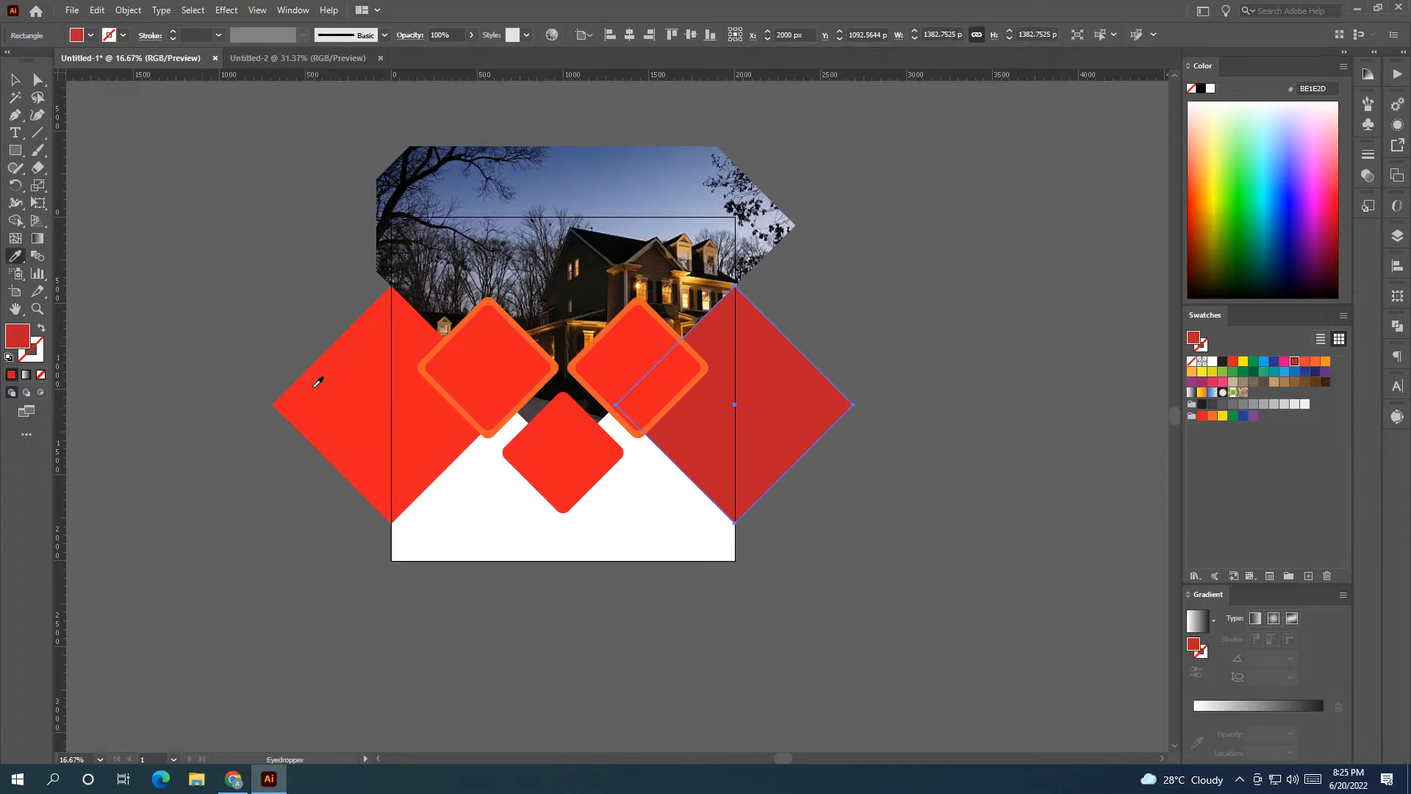
click(309, 380)
click(17, 84)
click(232, 286)
drag(234, 287, 916, 350)
drag(407, 348, 814, 384)
Move the sofa photo onto the artboard and bring it to the front.
drag(862, 496, 251, 413)
drag(225, 310, 279, 338)
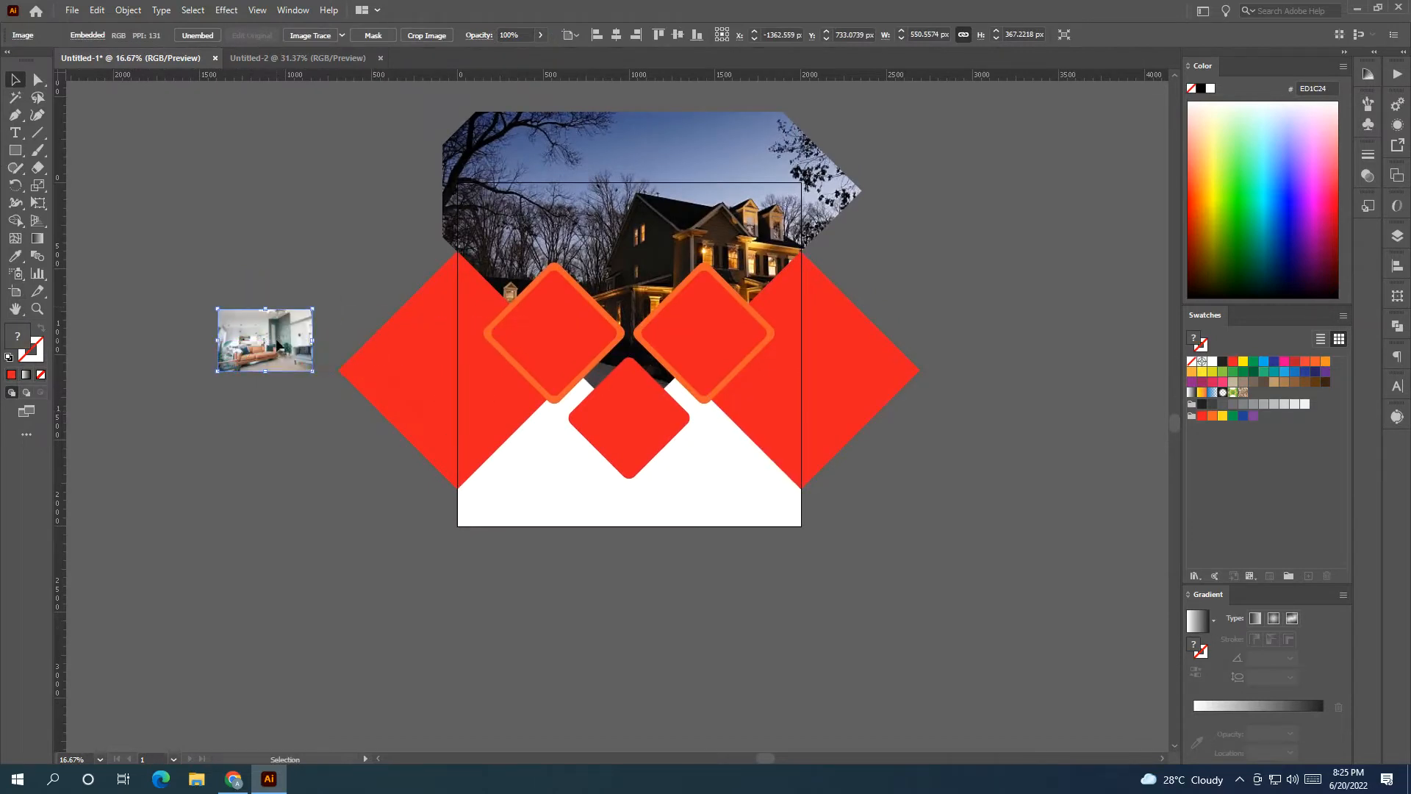
right_click(277, 339)
click(245, 304)
click(245, 308)
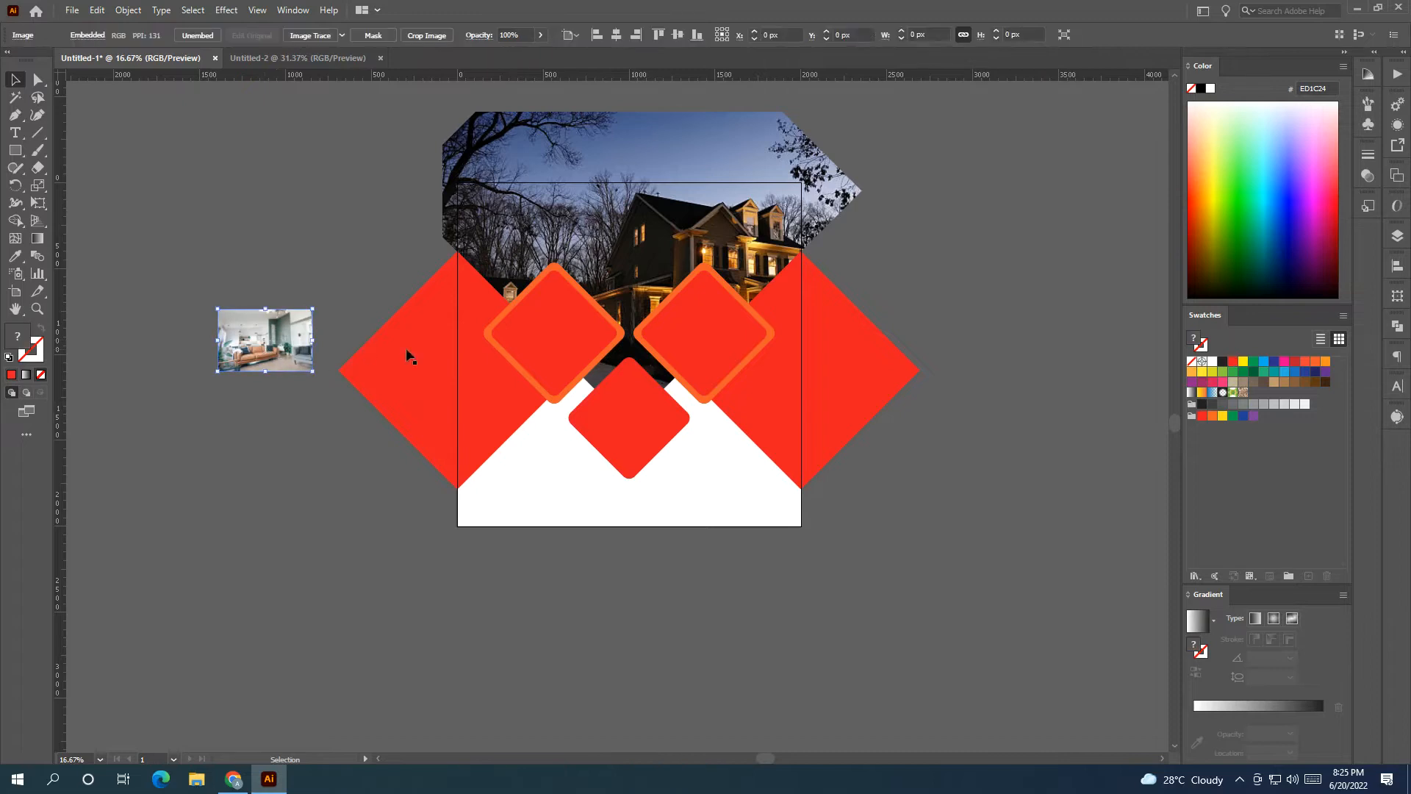
shift+click(557, 328)
right_click(557, 328)
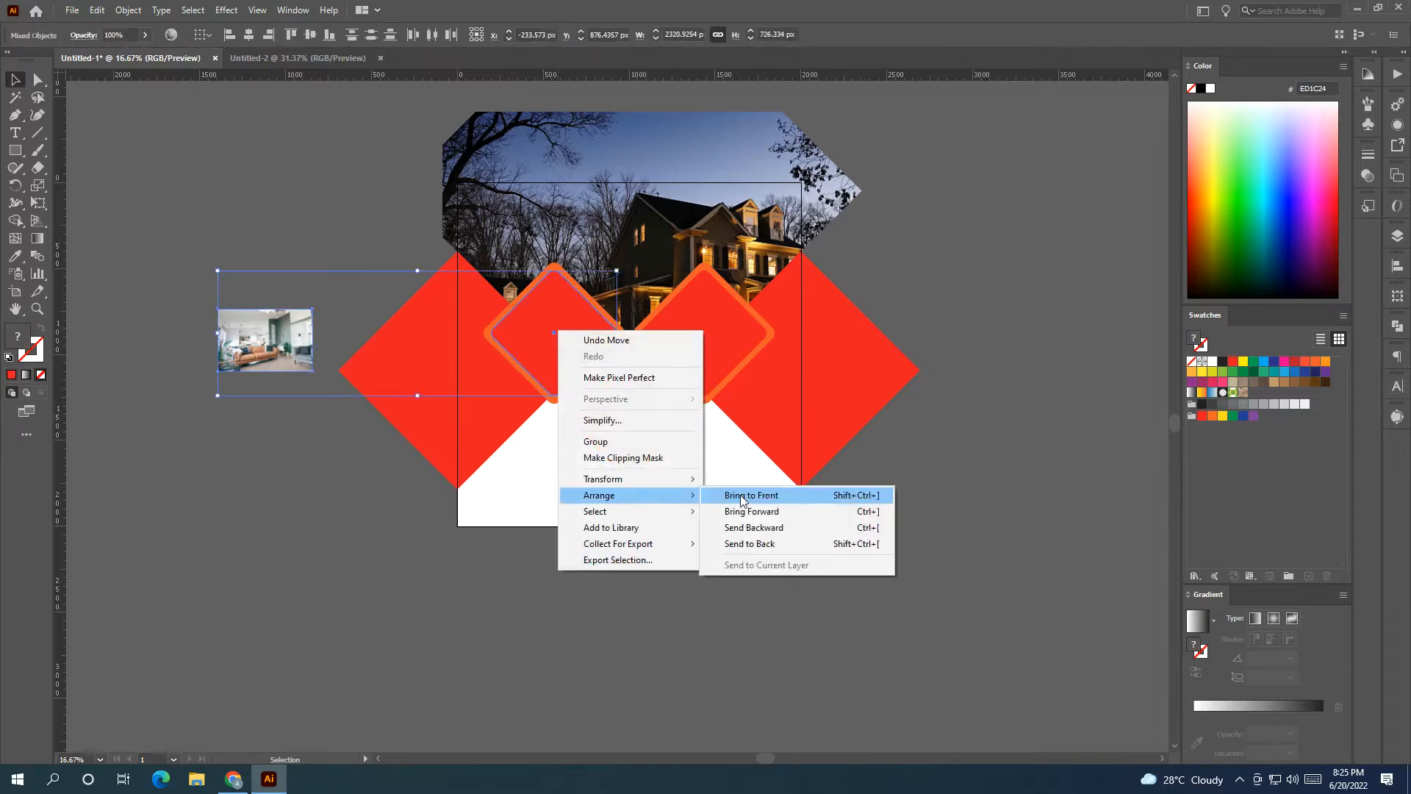
click(749, 494)
click(935, 527)
Enlarge the sofa photo over the upper-left diamond and make a clipping mask with it.
drag(265, 352, 652, 422)
drag(609, 391, 603, 361)
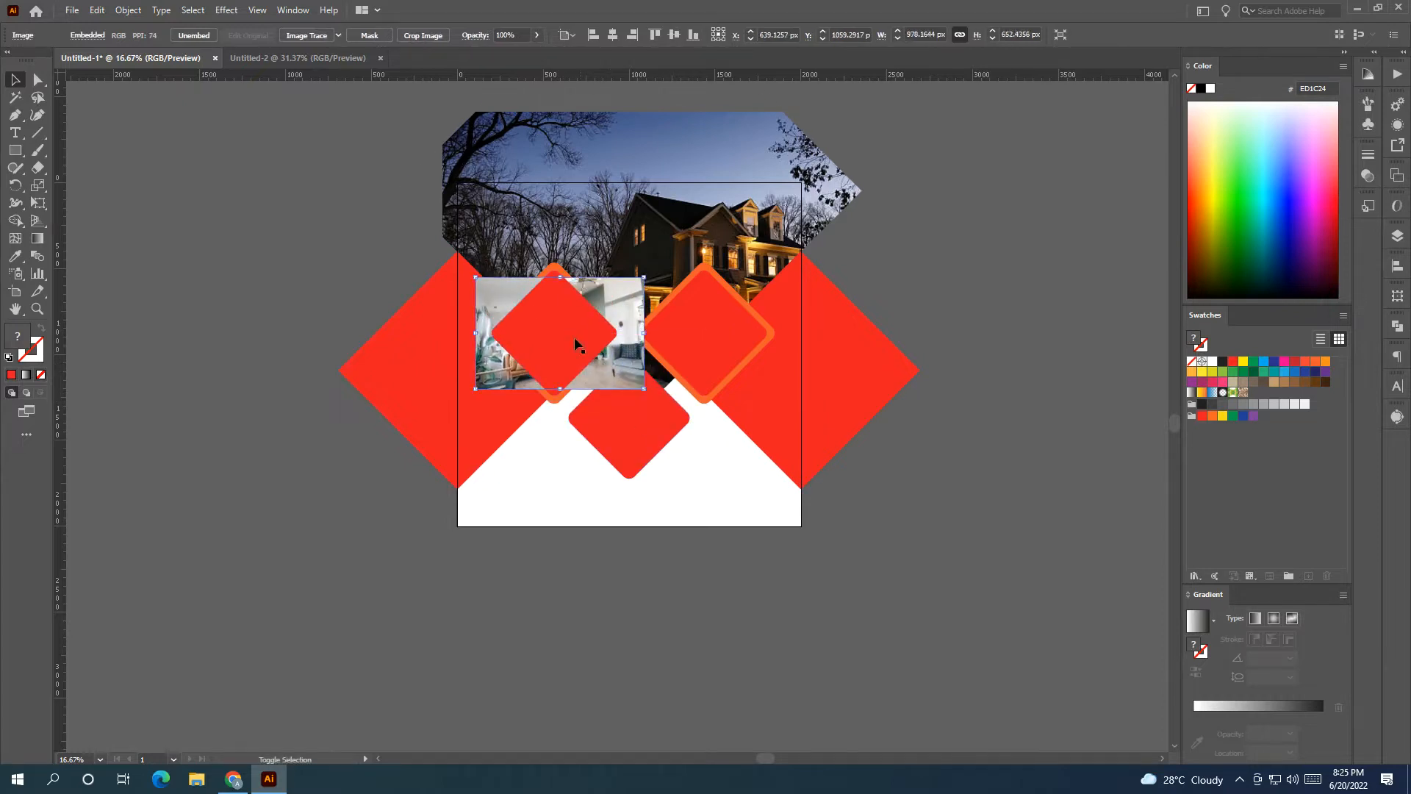
shift+click(571, 333)
right_click(539, 307)
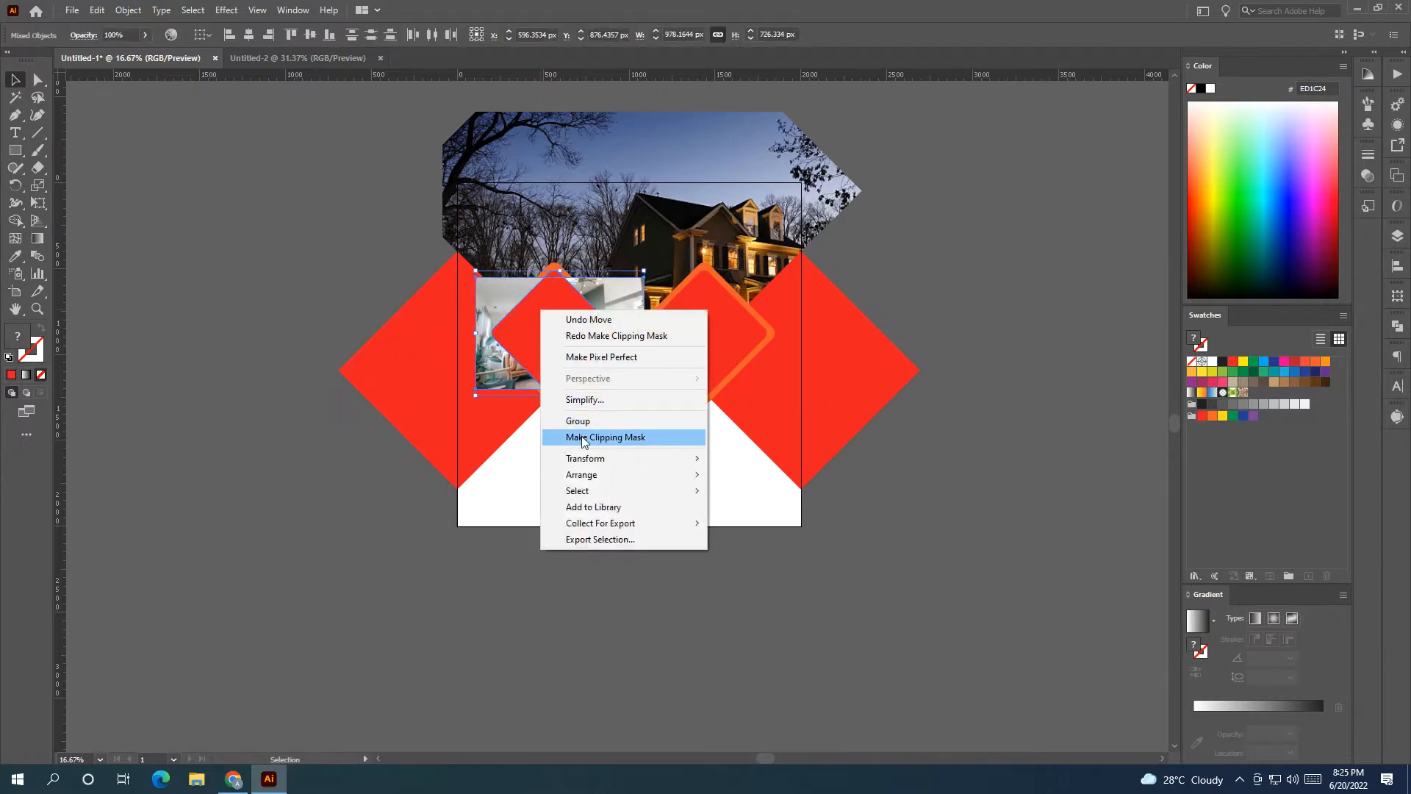
click(577, 436)
click(914, 482)
Enlarge and reposition the sofa photo inside the clip to fill the diamond.
double_click(542, 336)
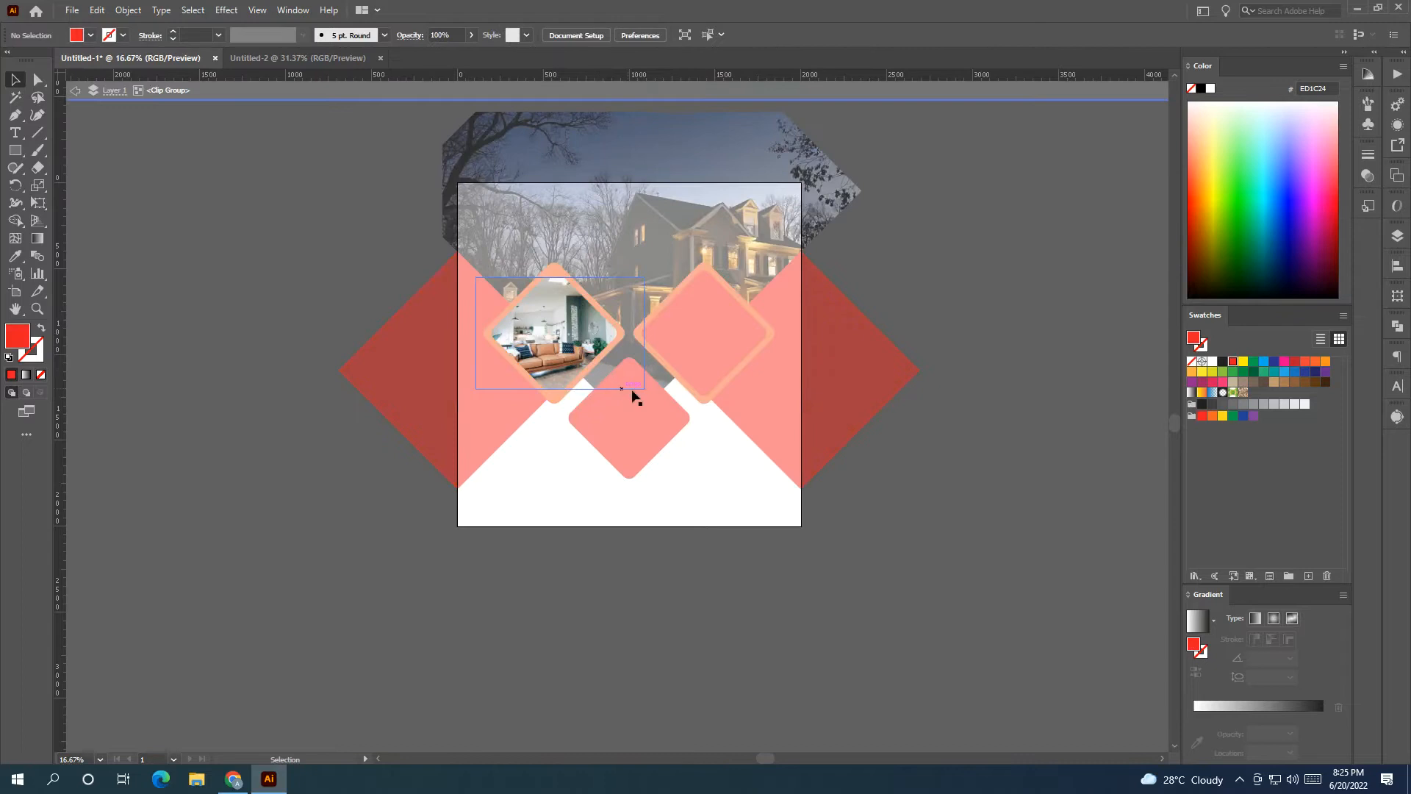
click(604, 346)
key(super)
key(super)
drag(645, 390, 673, 409)
drag(598, 358, 628, 345)
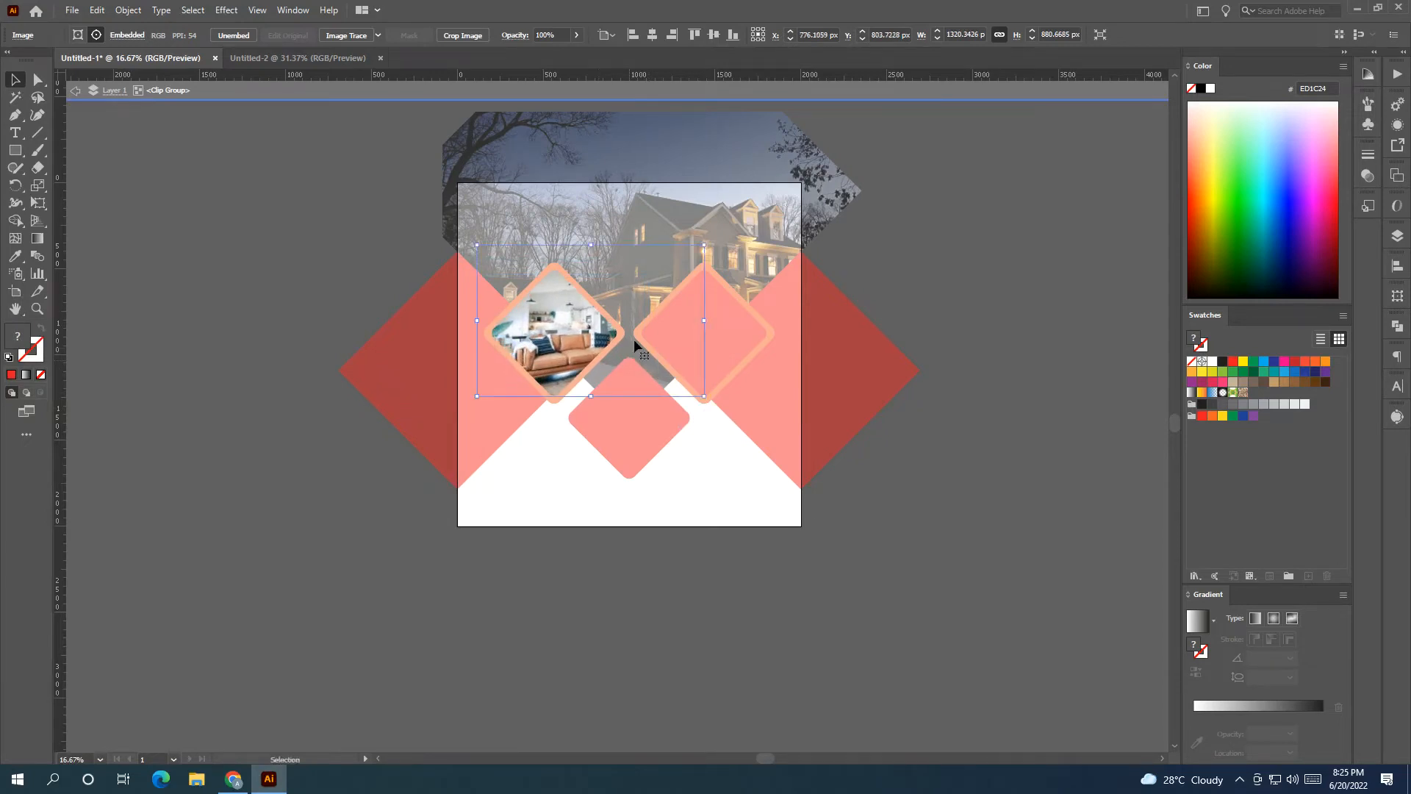
click(777, 89)
drag(968, 307, 906, 284)
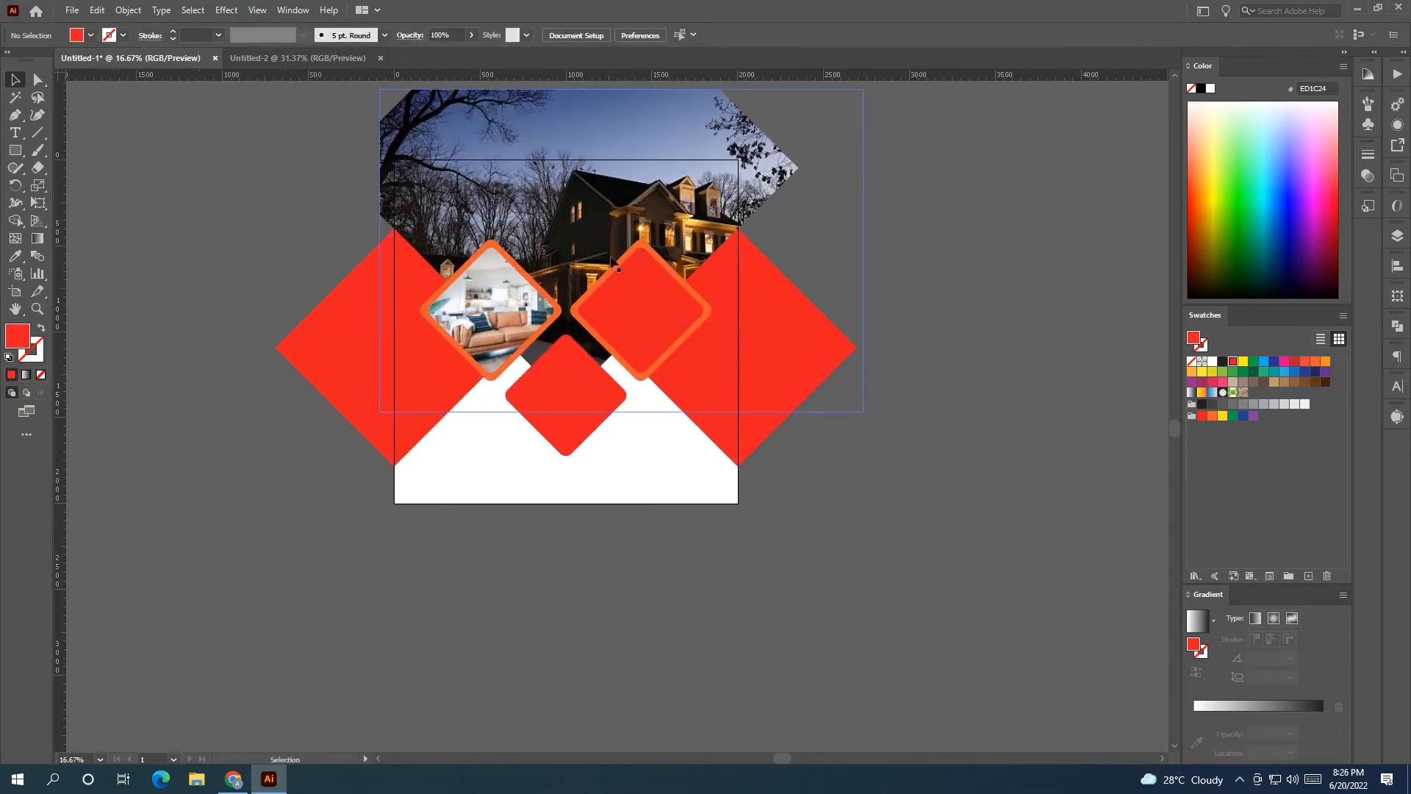
Make the frames of the sofa diamond and the right diamond white.
click(528, 279)
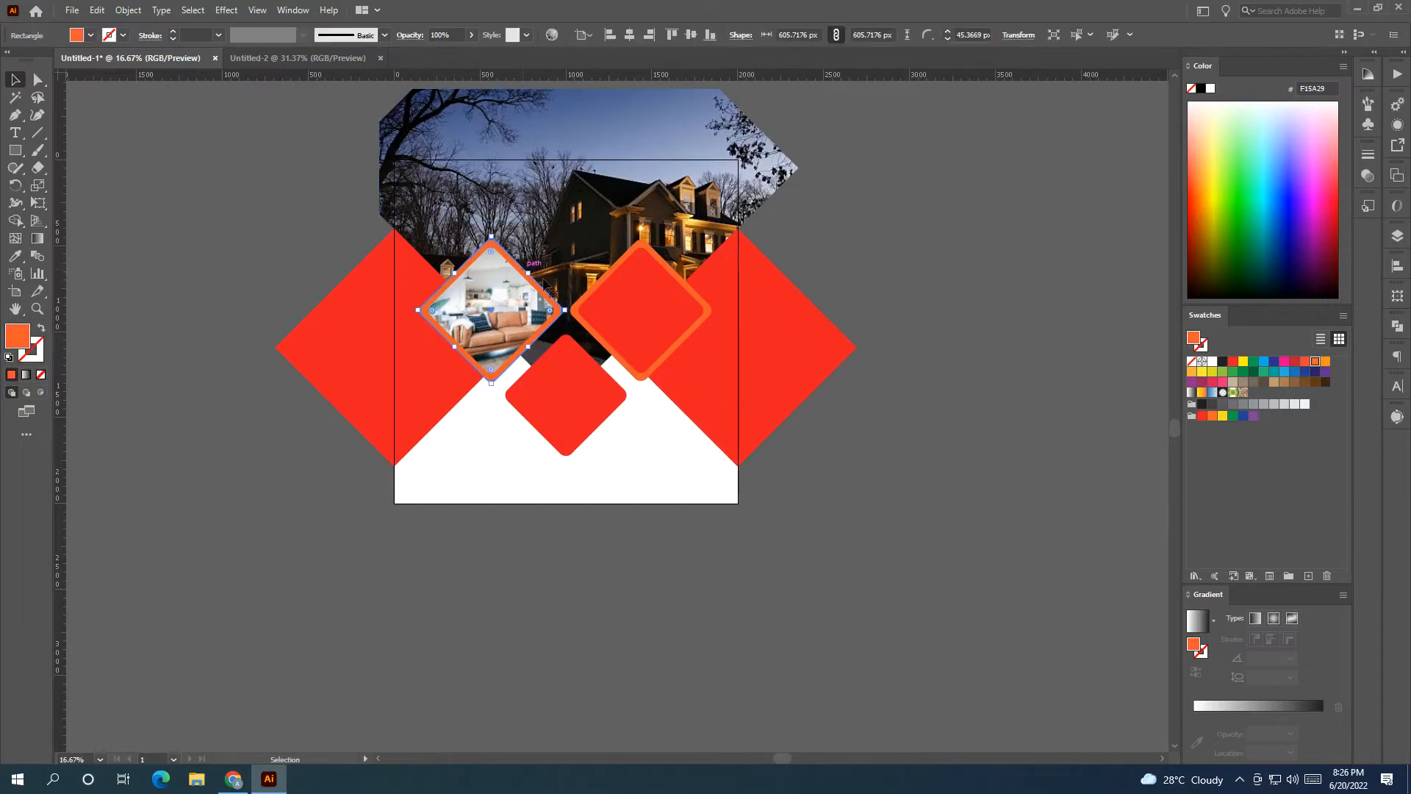
click(1211, 363)
click(1111, 404)
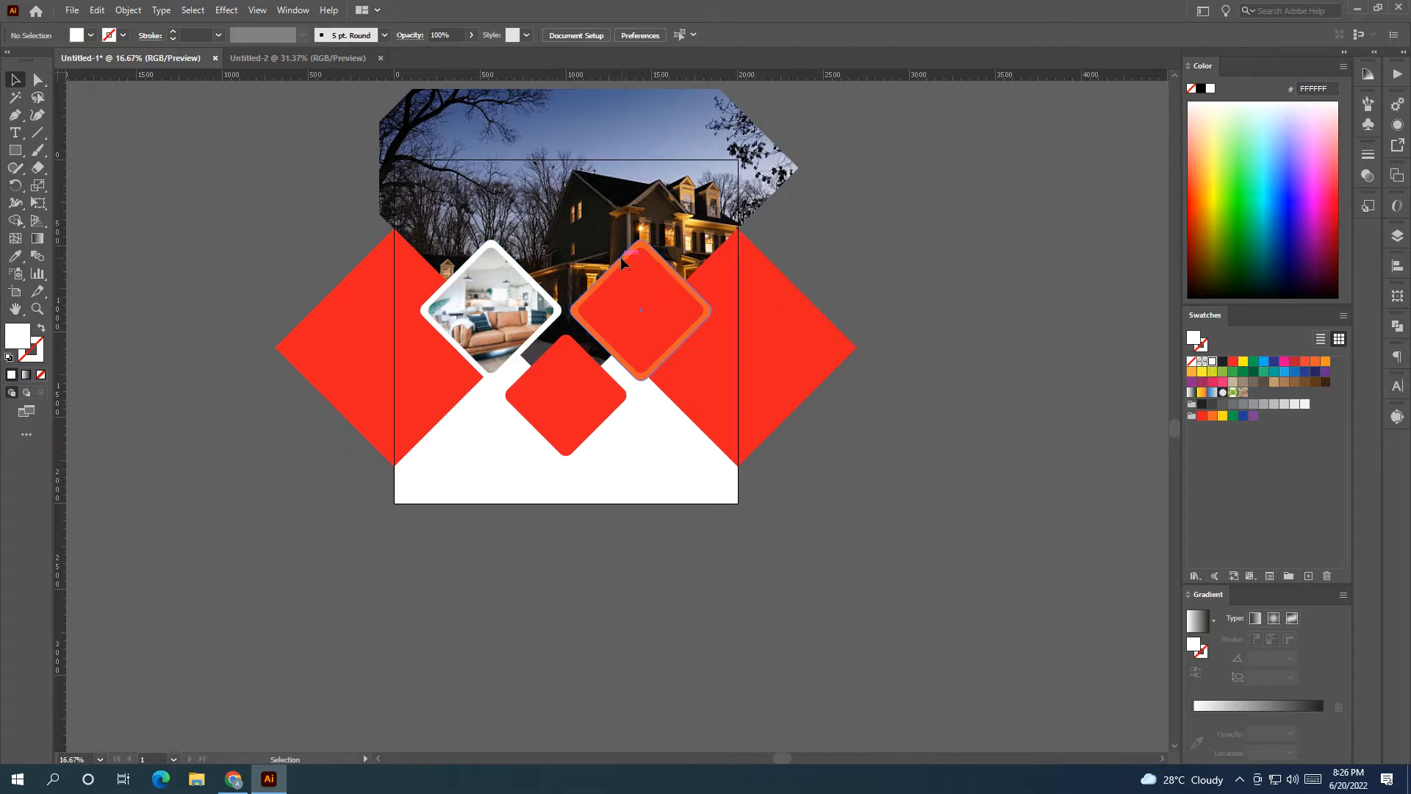
click(624, 266)
click(1210, 361)
Shrink the bottom red diamond to about 456.6 px and move it up.
scroll(882, 412, left, 2)
click(646, 425)
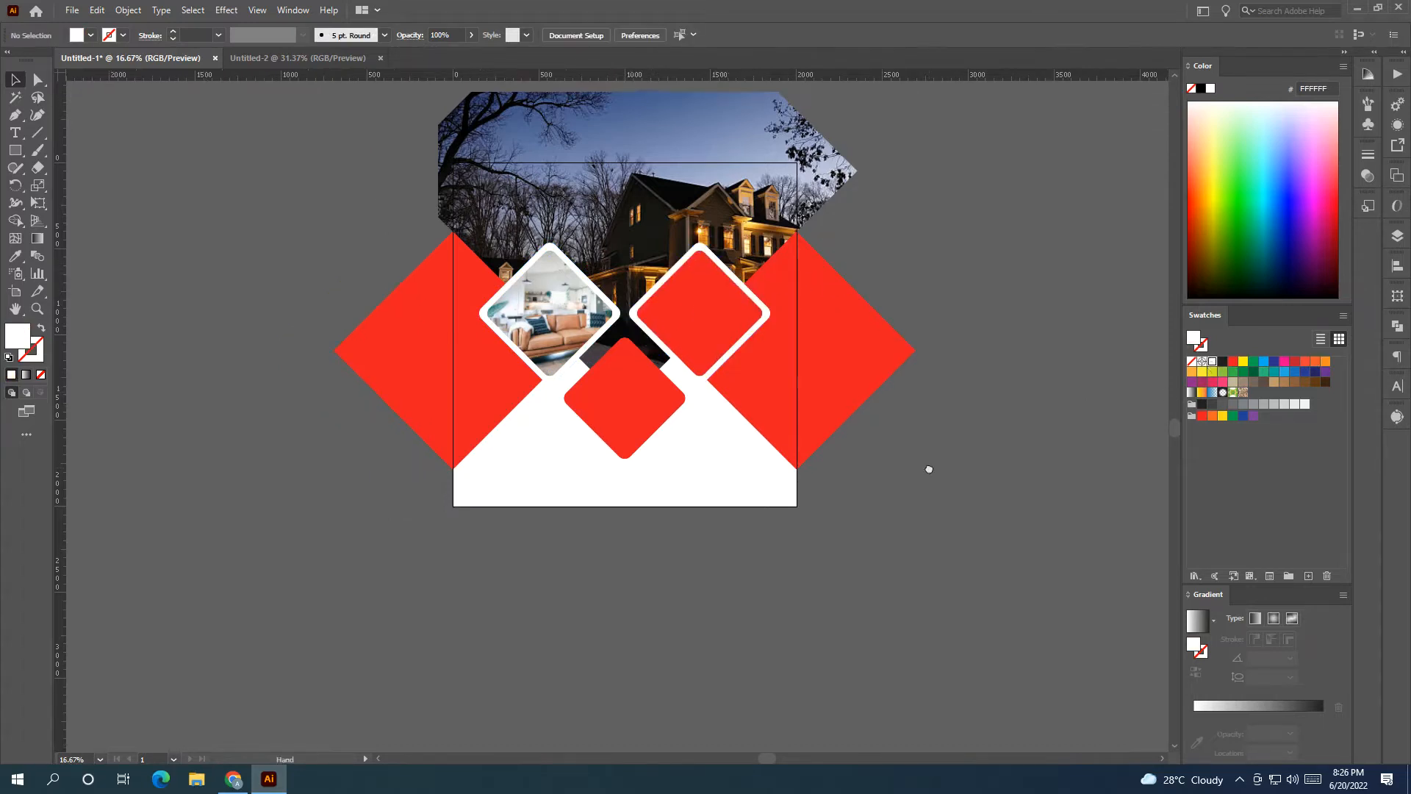
drag(626, 461, 619, 406)
click(214, 233)
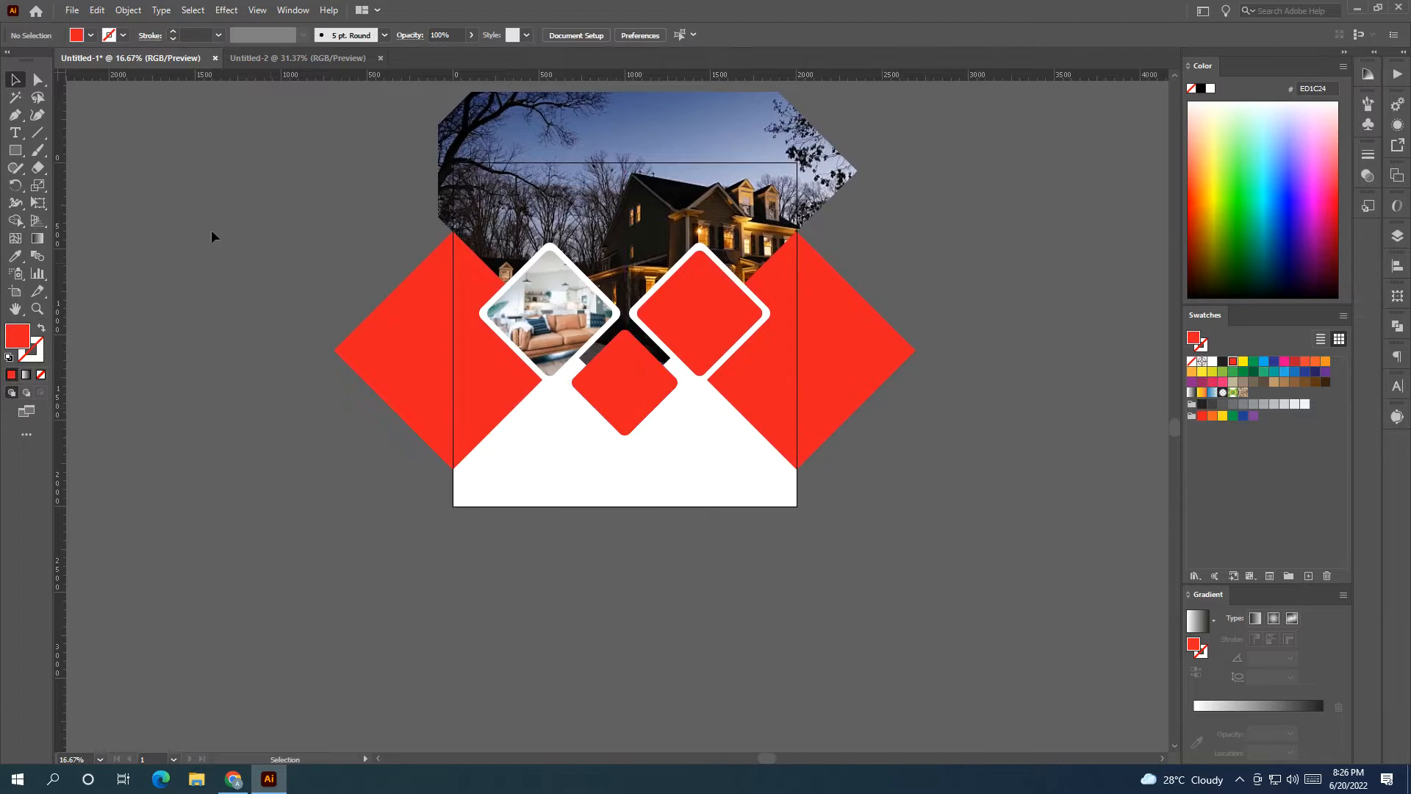
click(14, 134)
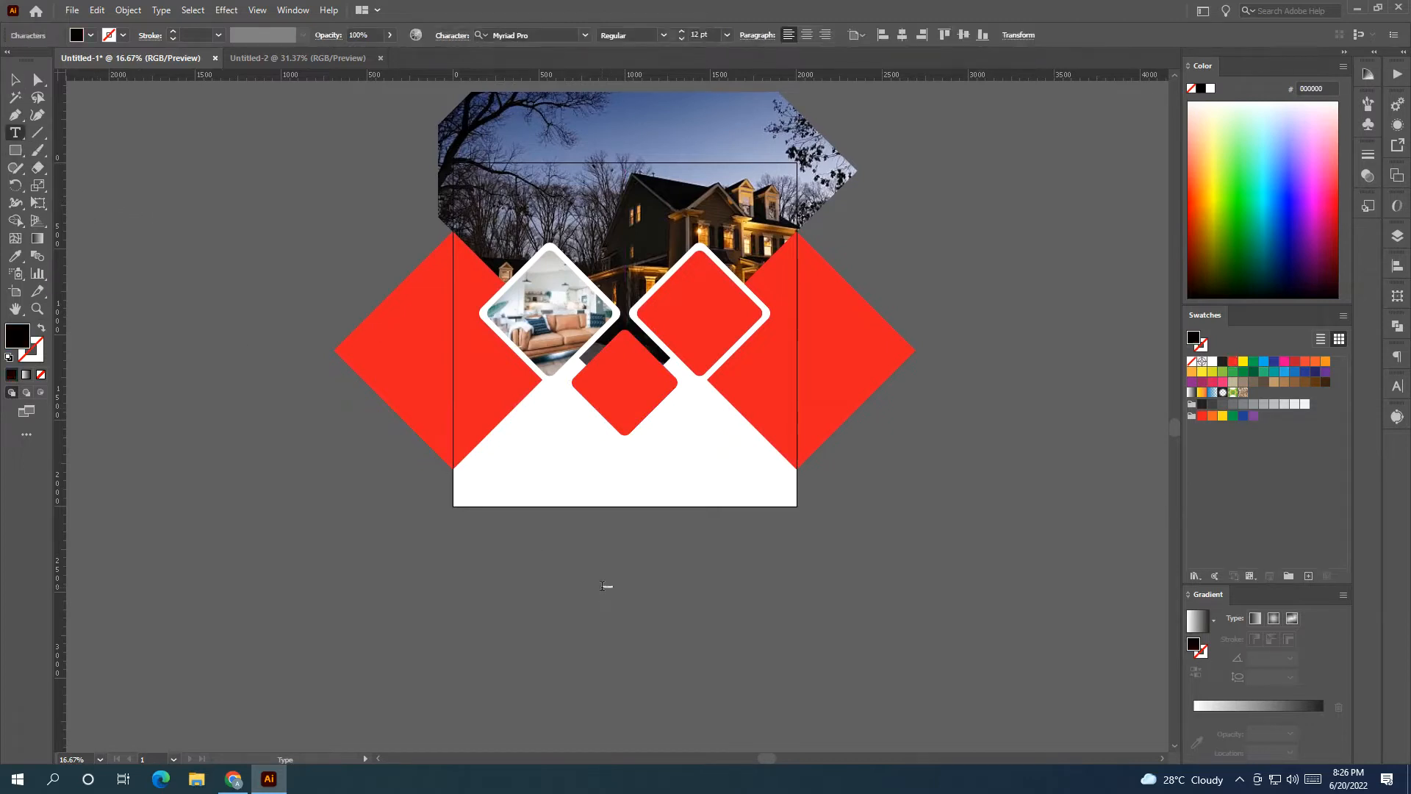
Create an enlarged text object below the artboard reading $1,500.0.
click(16, 74)
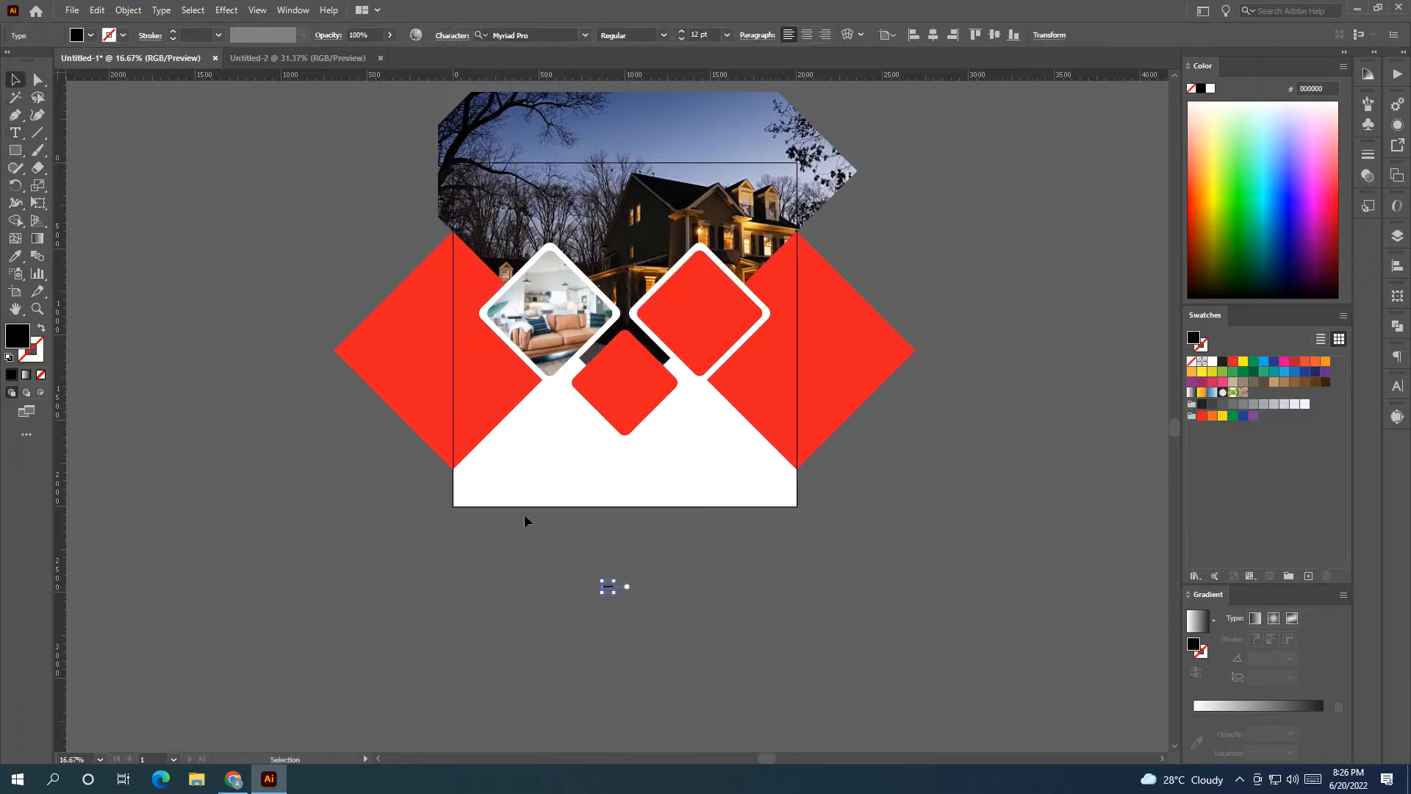
drag(618, 594, 440, 546)
click(15, 132)
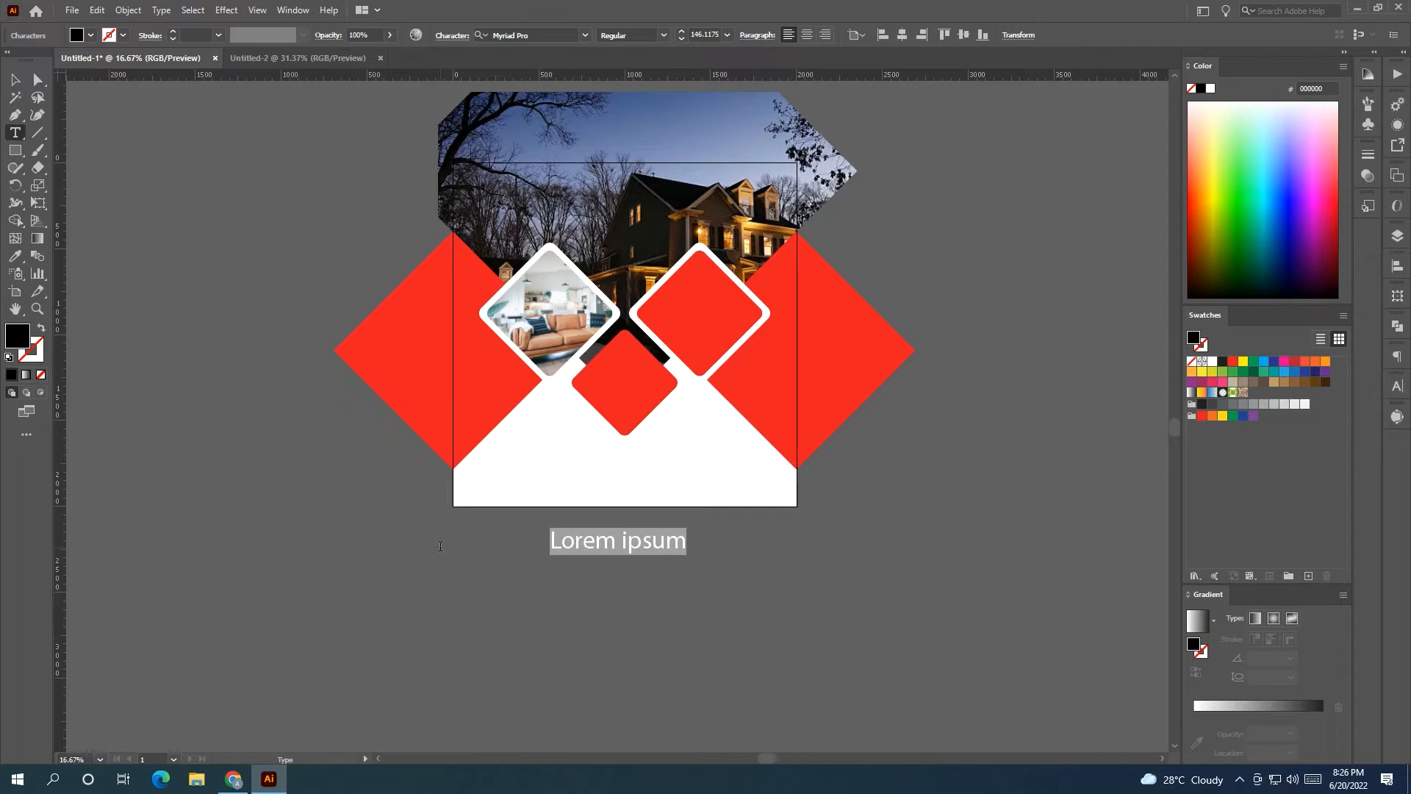
text($1,500.0)
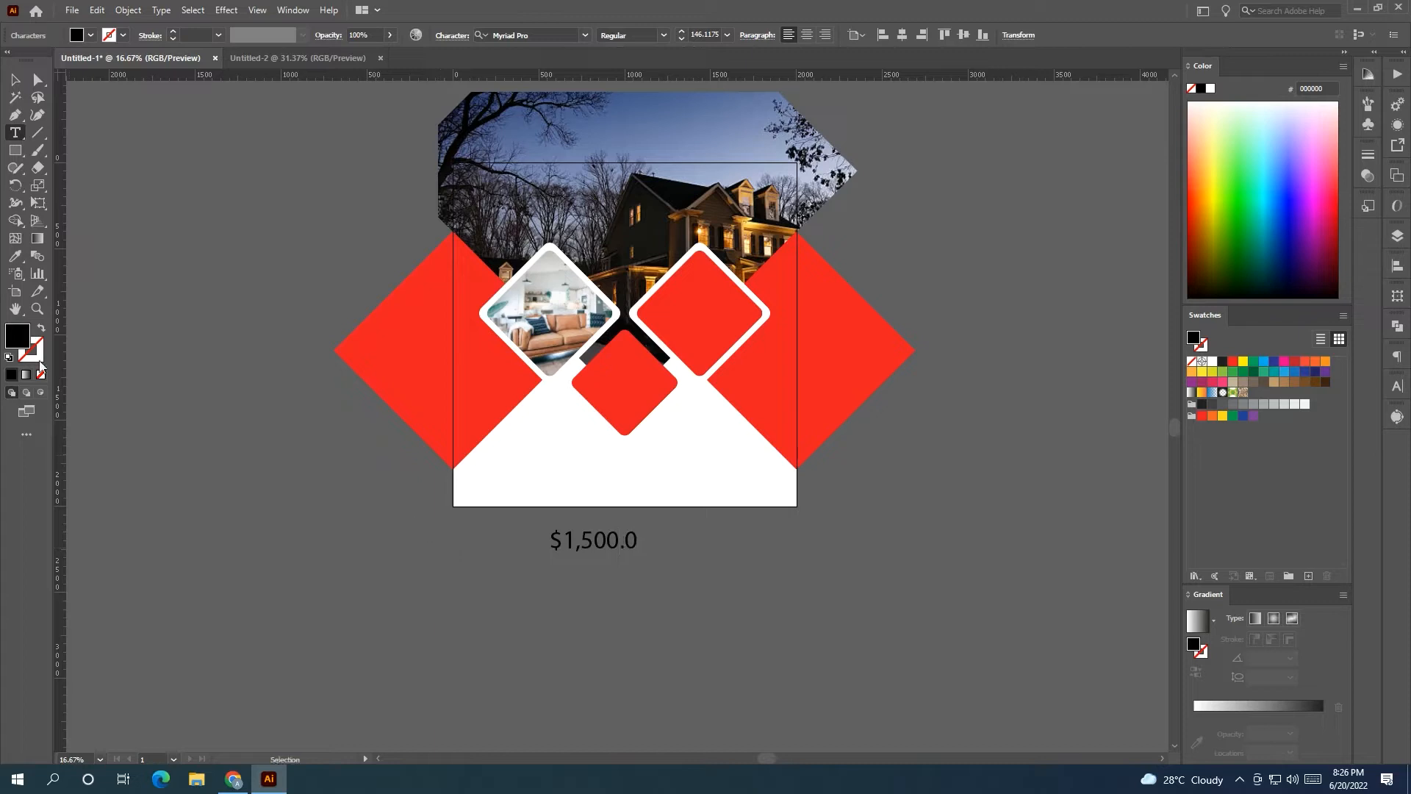
key(Escape)
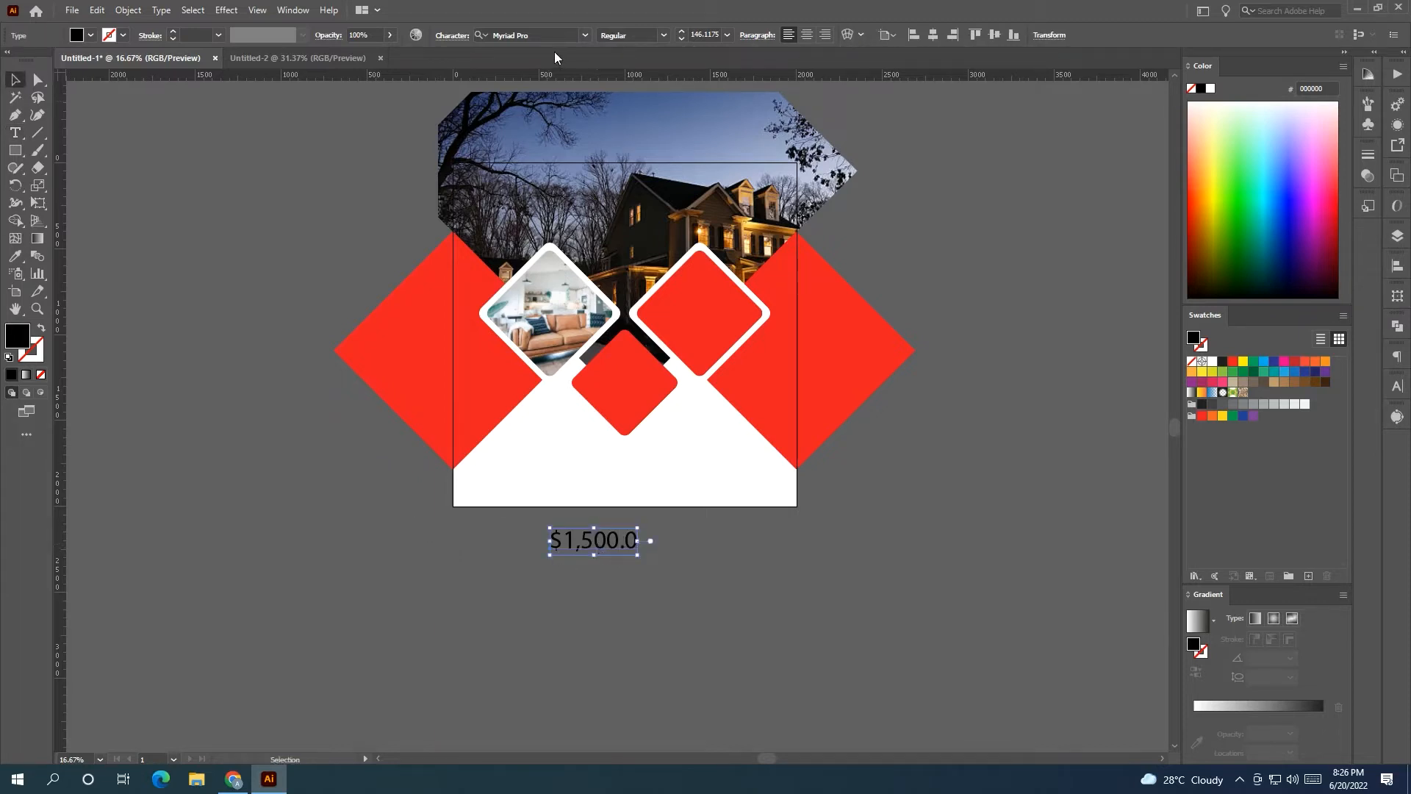
Set the price in Bahnschrift, move it onto the small bottom diamond, and make it white.
click(586, 35)
click(611, 164)
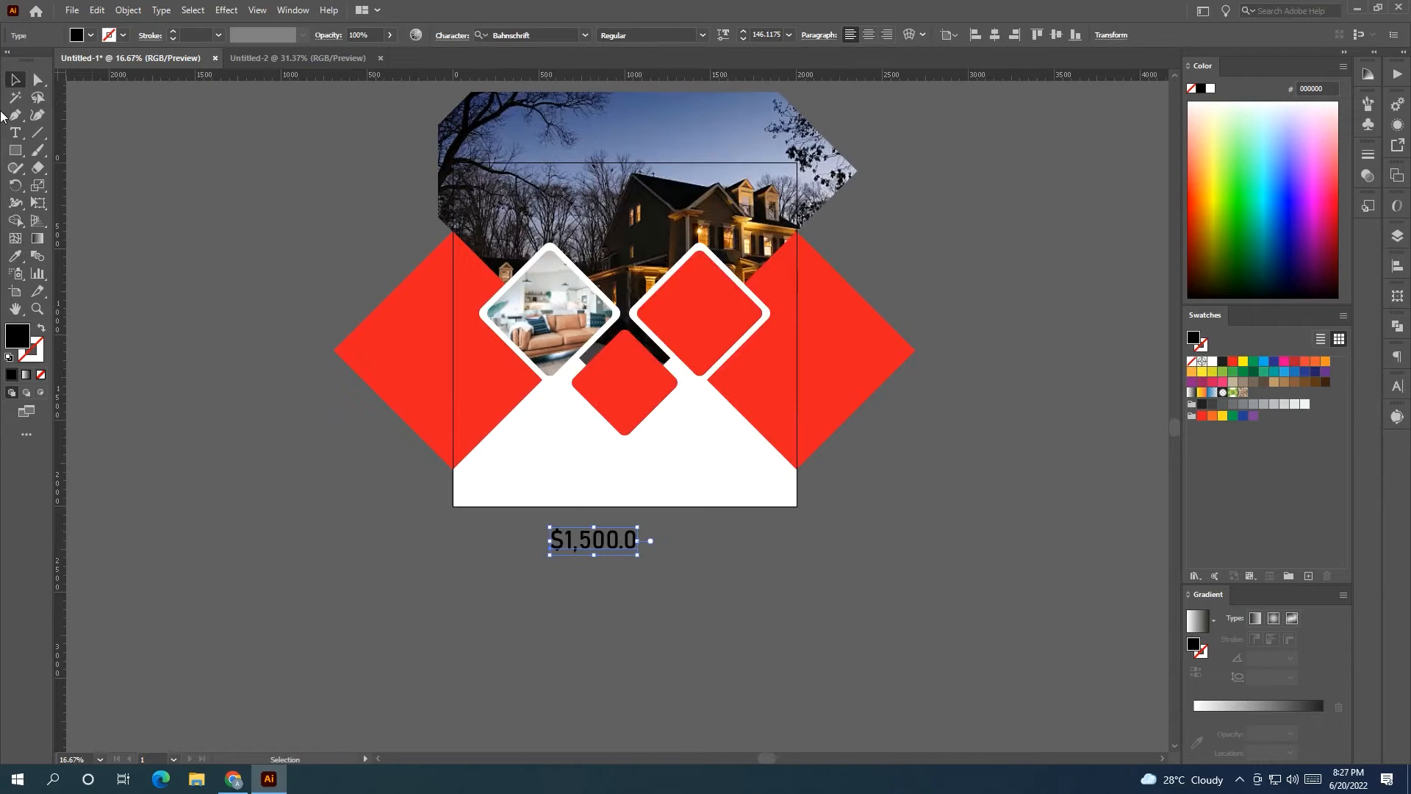
drag(634, 548, 659, 382)
click(1212, 361)
Make the PRICE STARTED AT line white and place it above the $1,500.0 price.
click(576, 551)
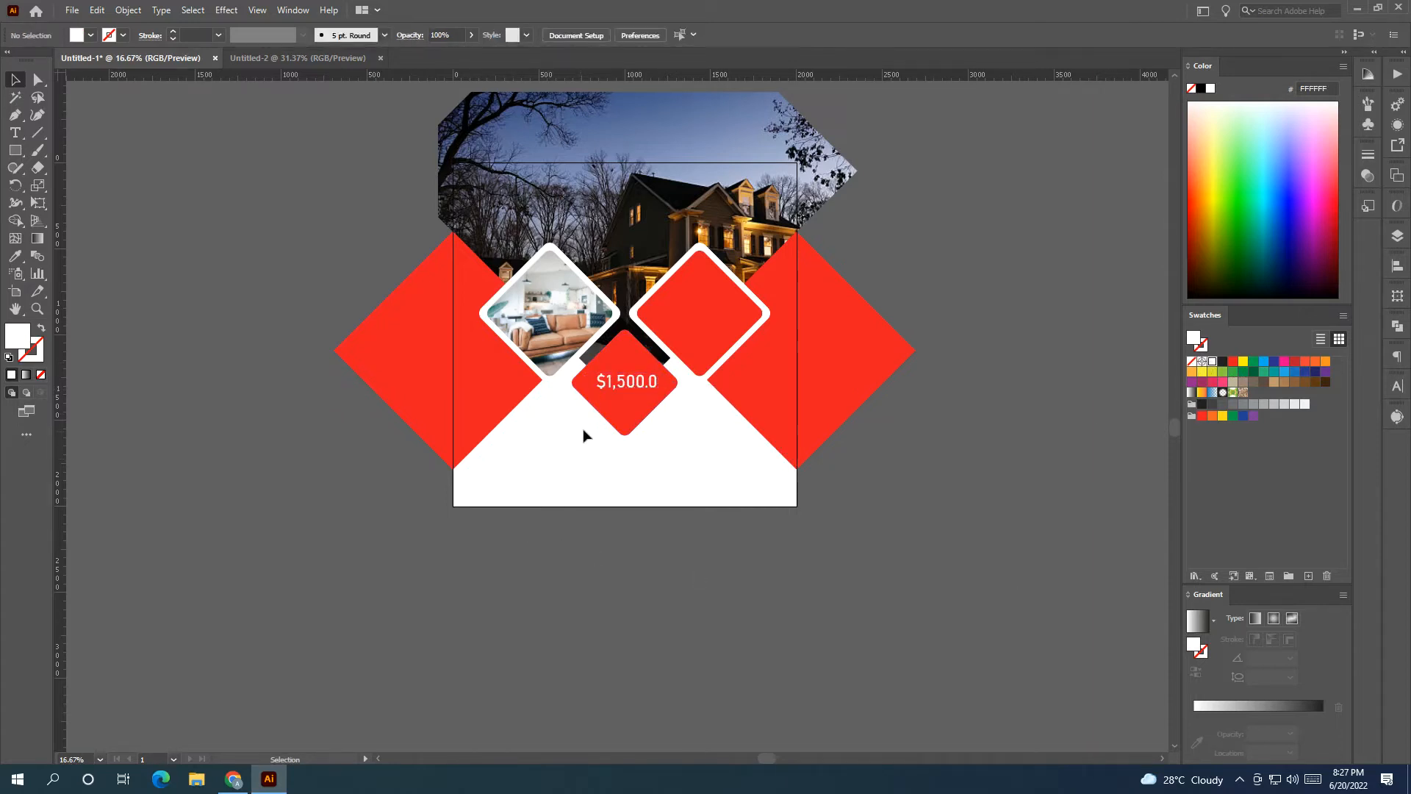
scroll(632, 357, up, 3)
click(630, 380)
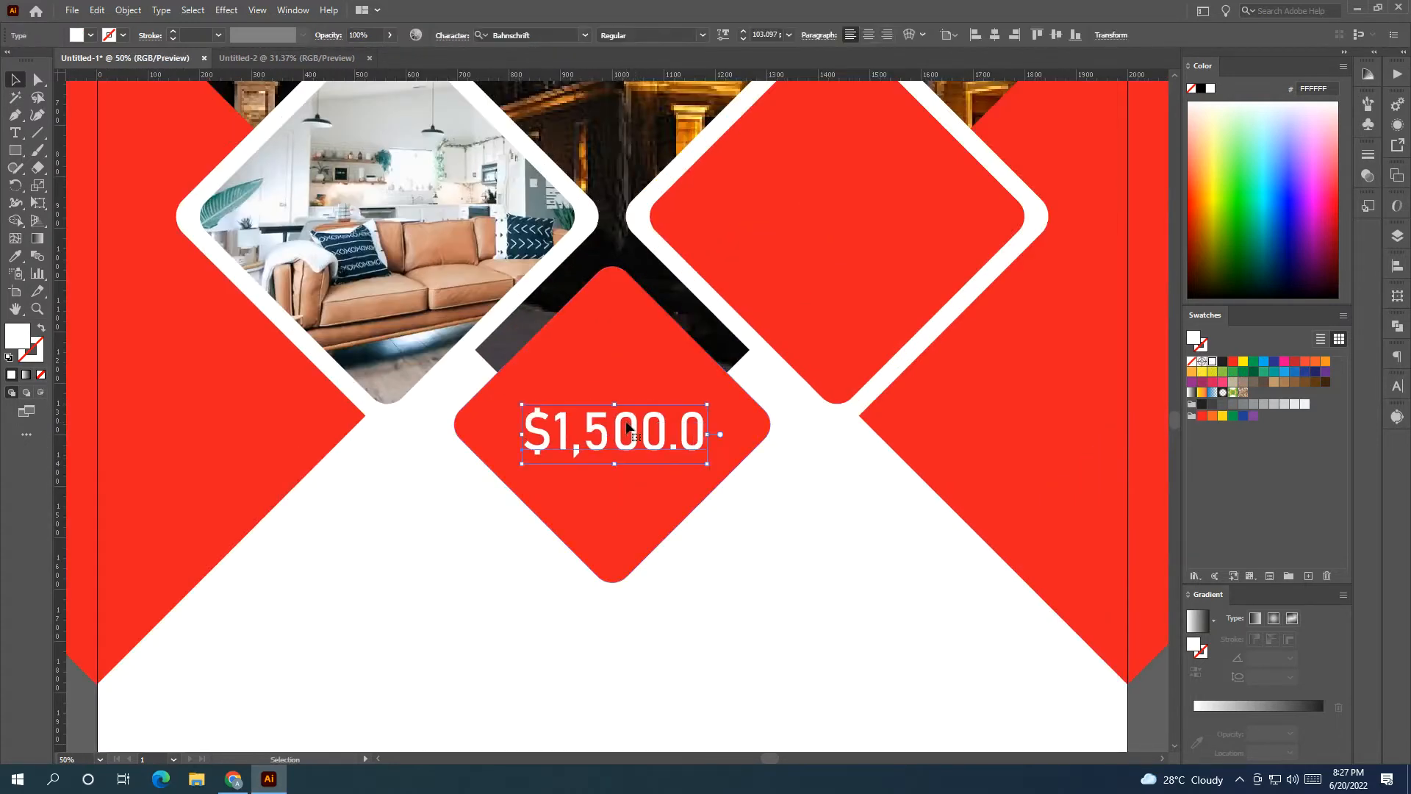
scroll(690, 547, down, 3)
drag(742, 576, 621, 538)
click(724, 560)
scroll(632, 502, up, 1)
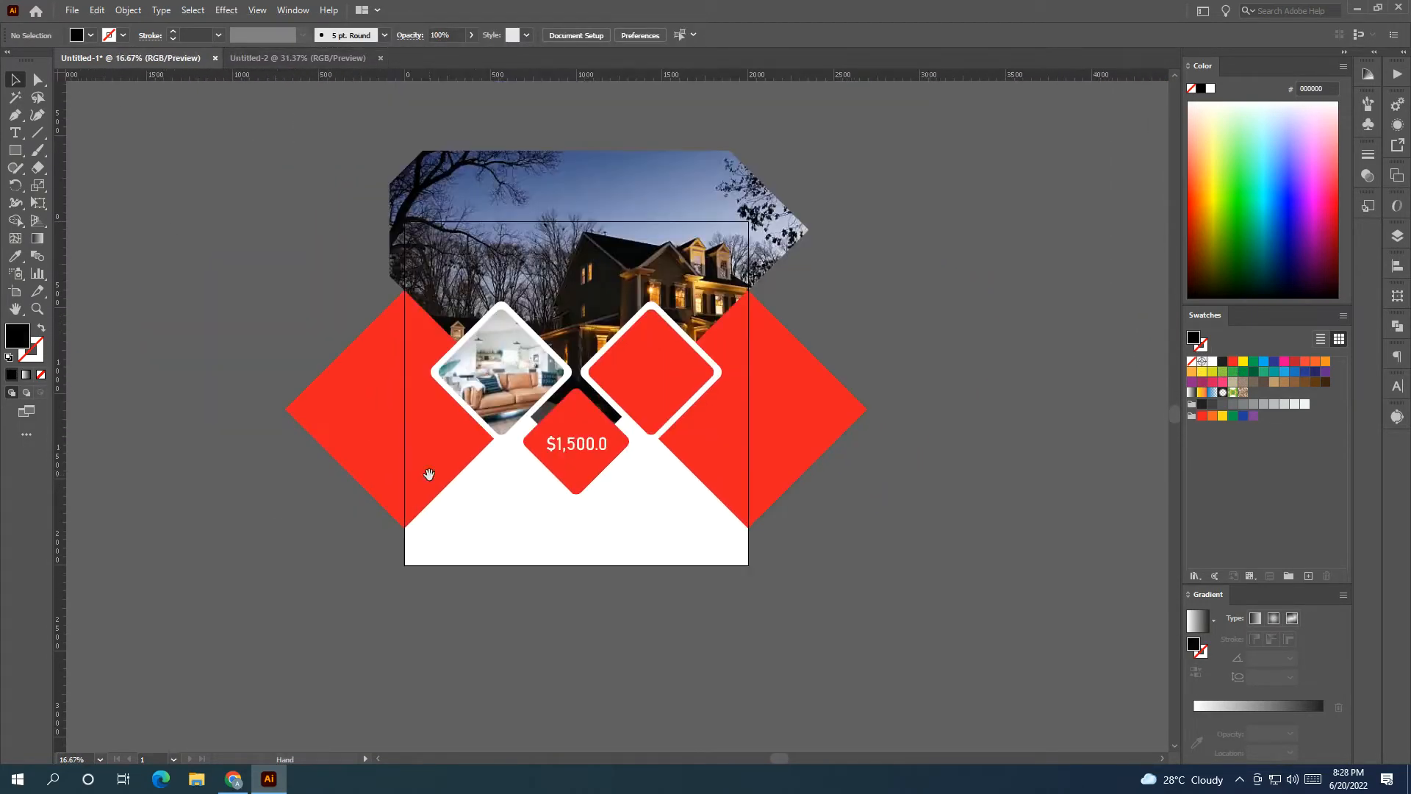
drag(585, 479, 526, 495)
scroll(532, 502, up, 2)
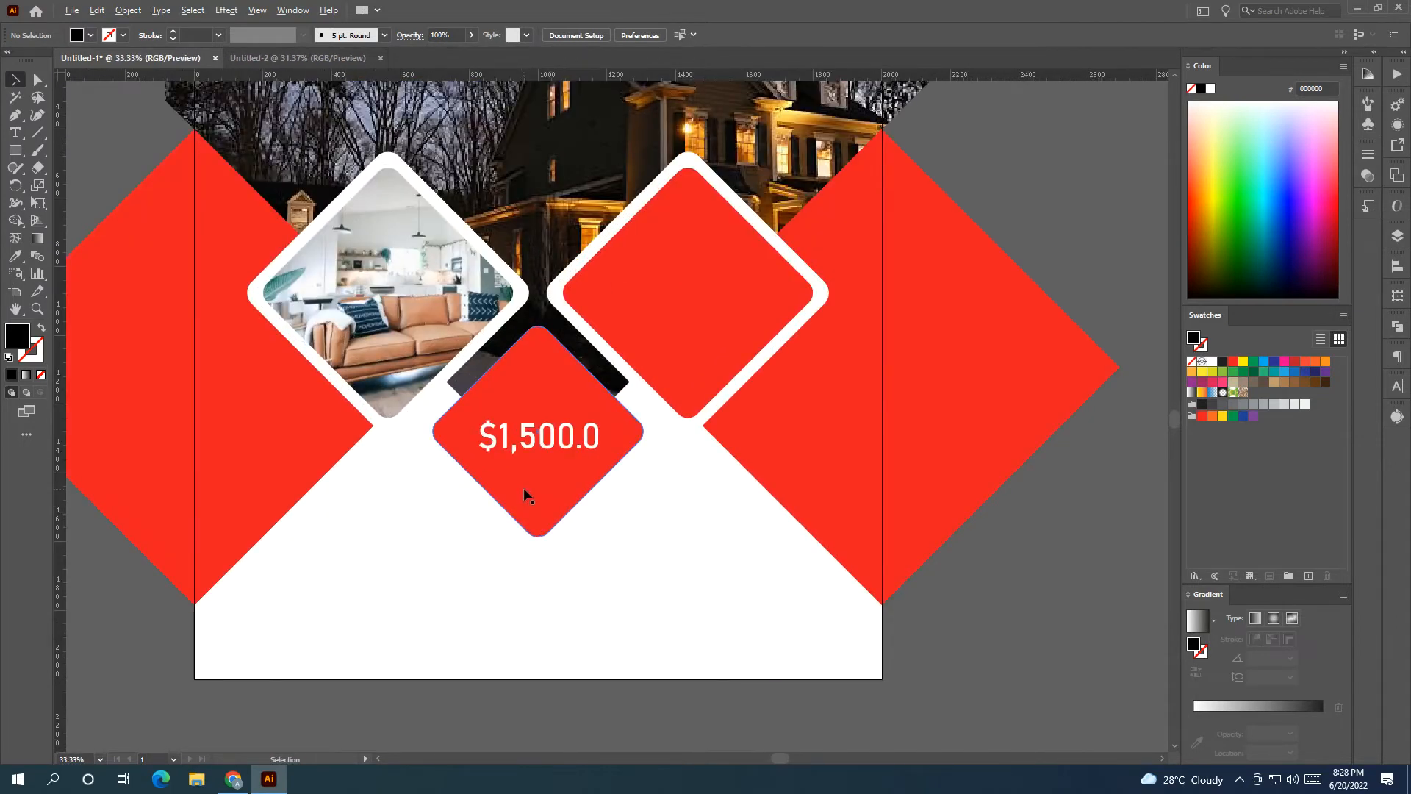
scroll(526, 494, down, 2)
scroll(341, 459, left, 5)
drag(298, 424, 1095, 520)
scroll(679, 556, right, 5)
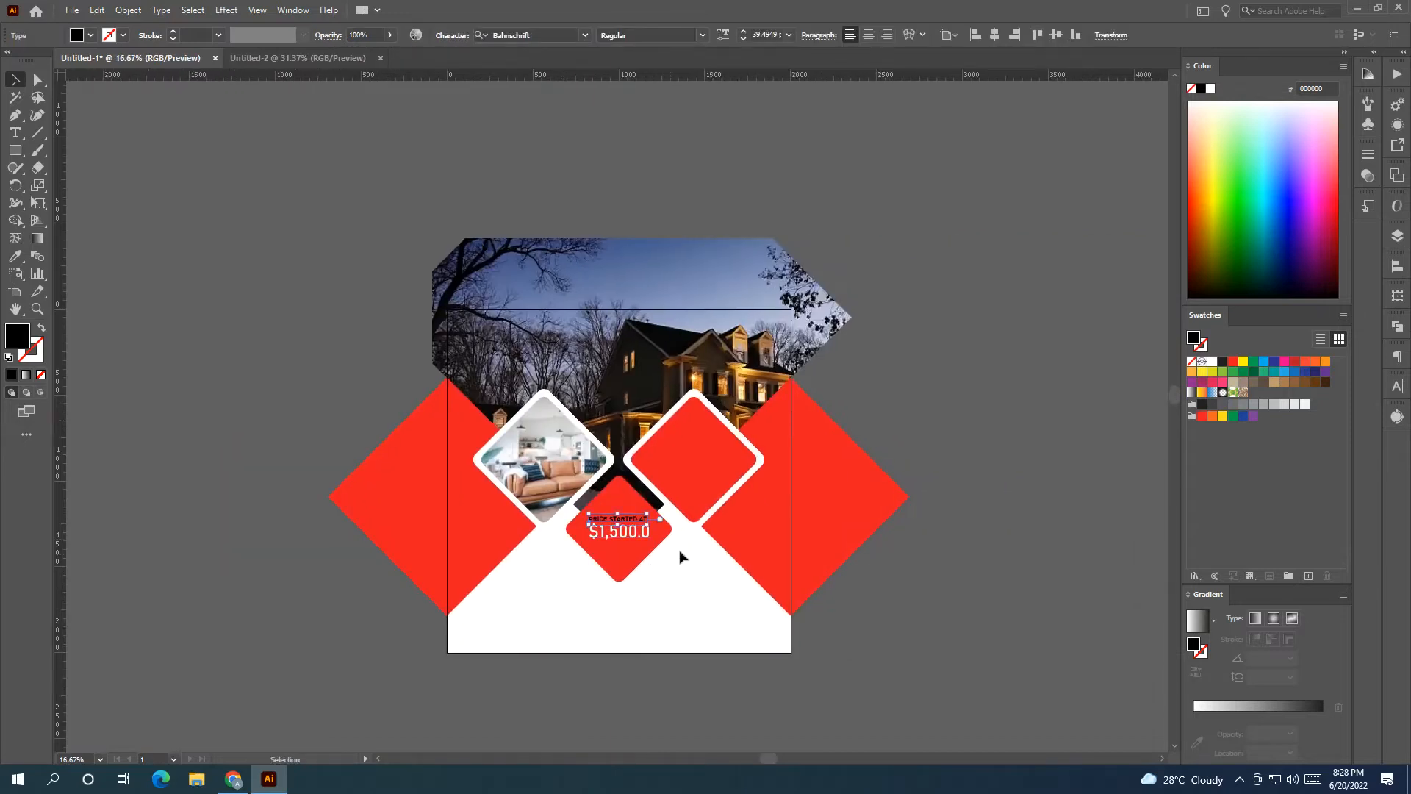
scroll(679, 556, up, 3)
click(1213, 361)
drag(526, 466, 573, 465)
Scale and position both price texts together on the red diamond, enlarged to about 613 px.
shift+click(535, 499)
drag(486, 456, 486, 443)
drag(491, 496, 494, 501)
drag(608, 500, 604, 507)
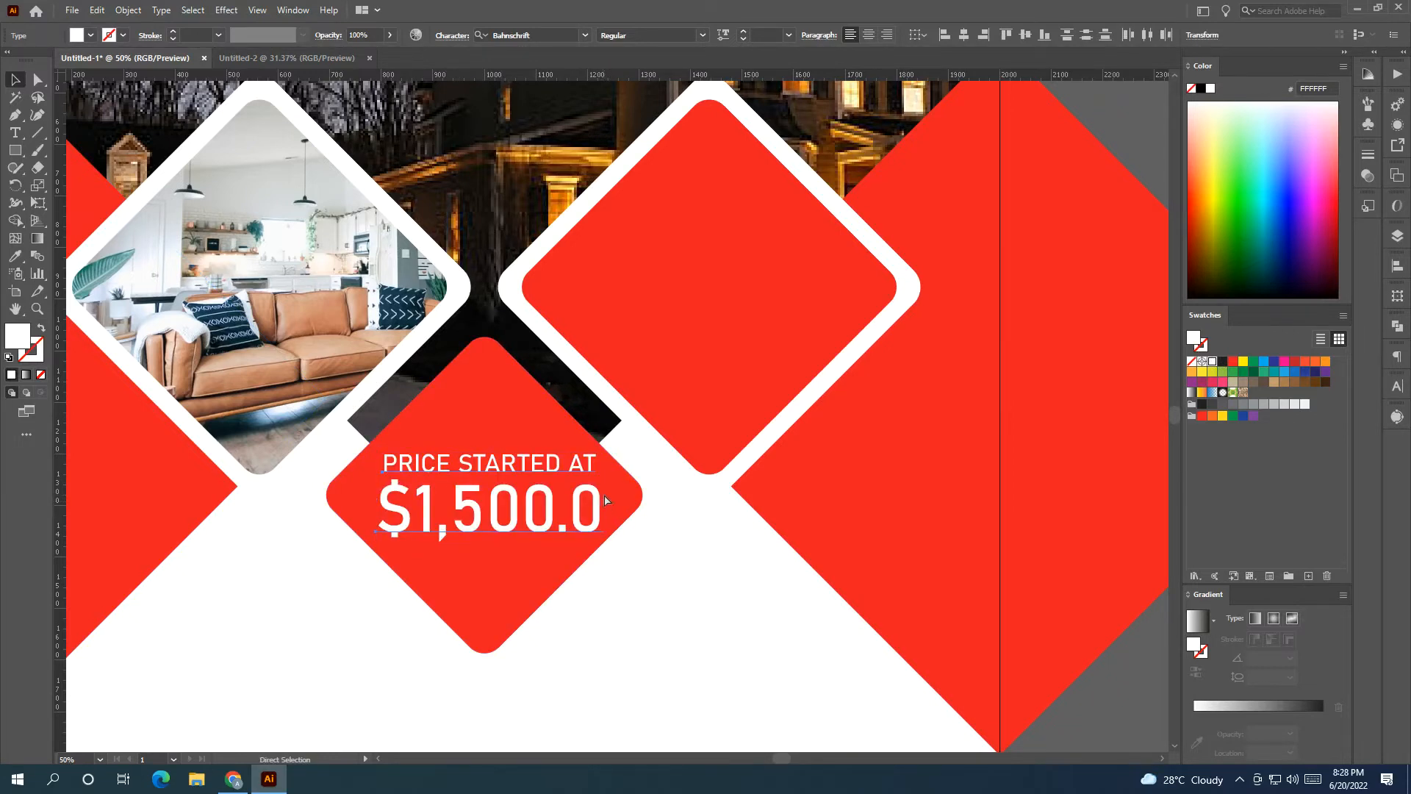
shift+click(514, 404)
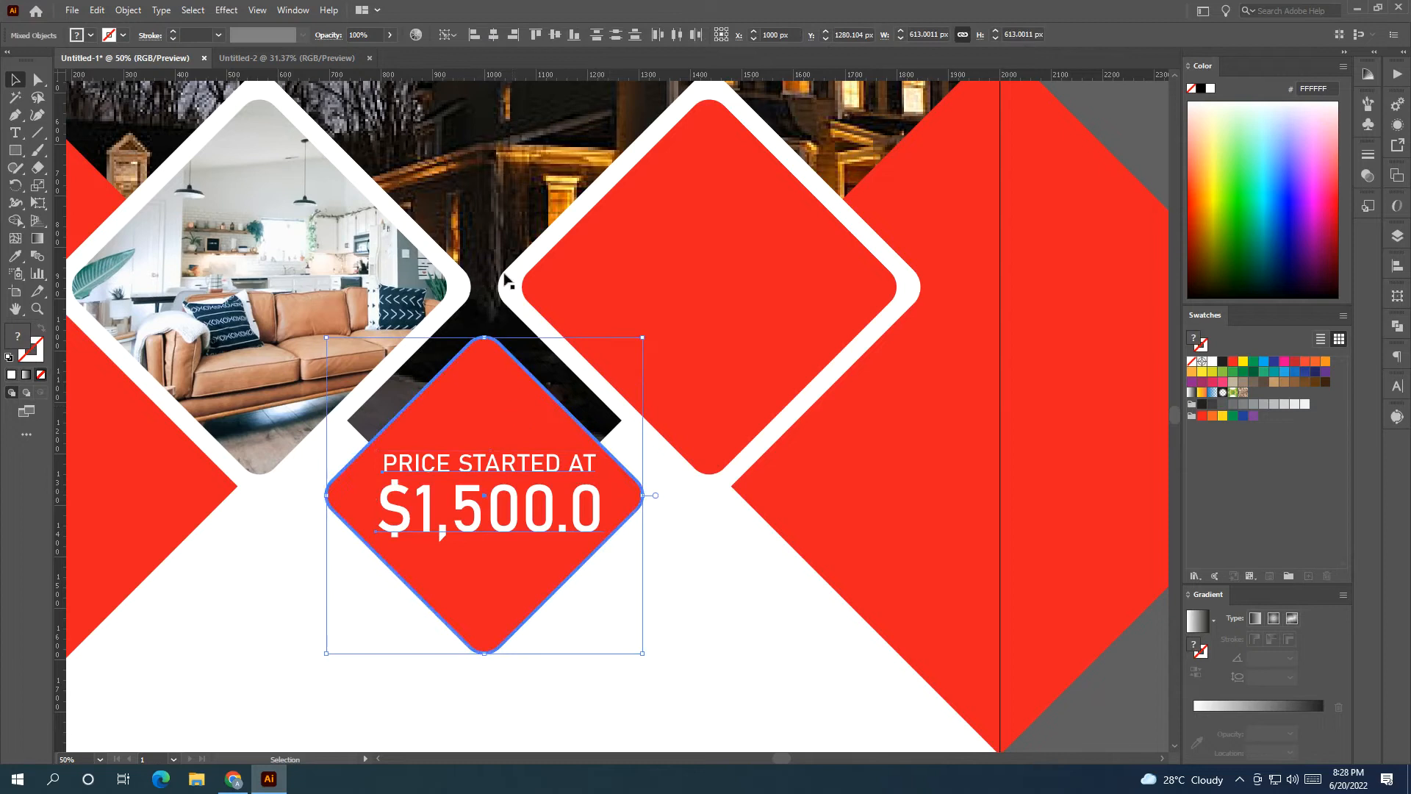
scroll(693, 327, down, 1)
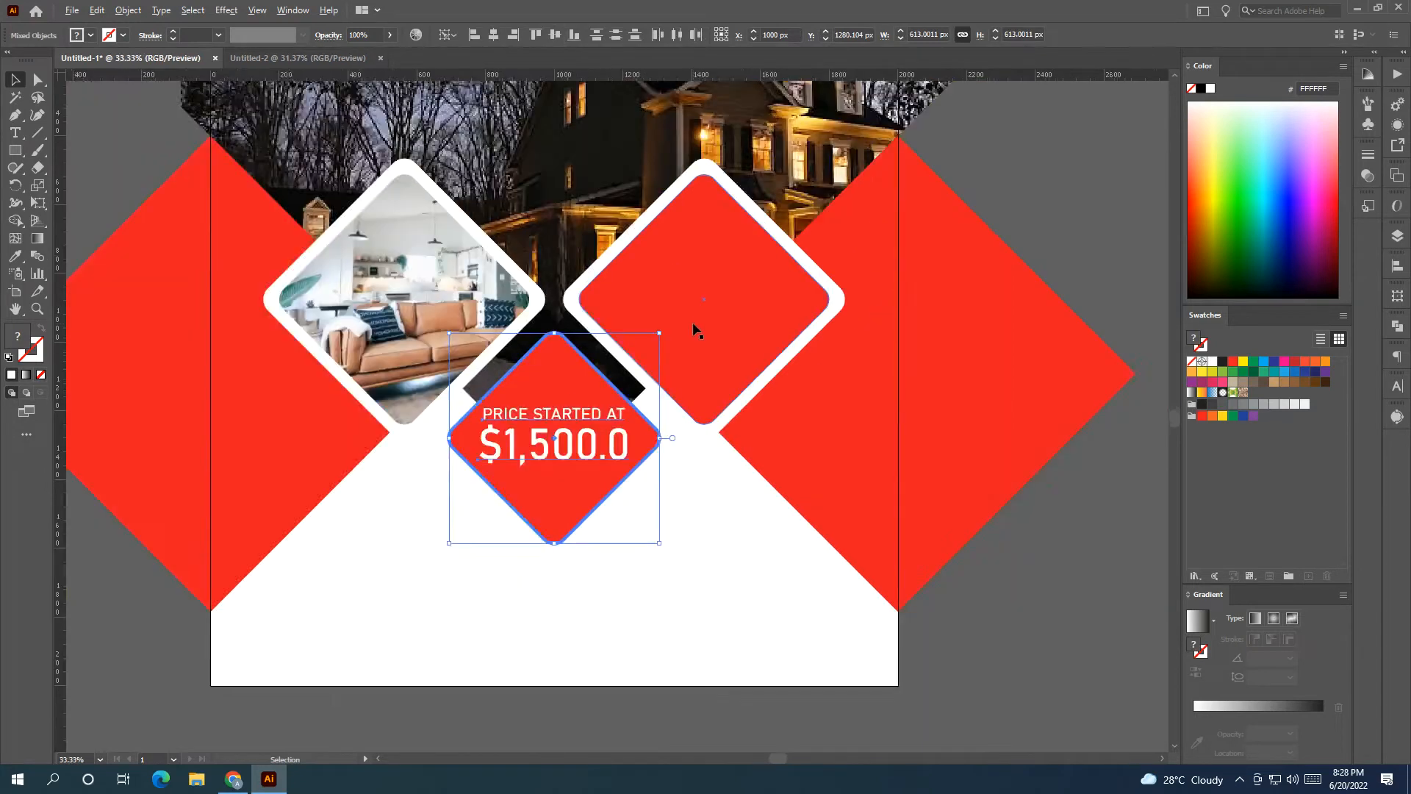
scroll(693, 327, down, 1)
click(524, 459)
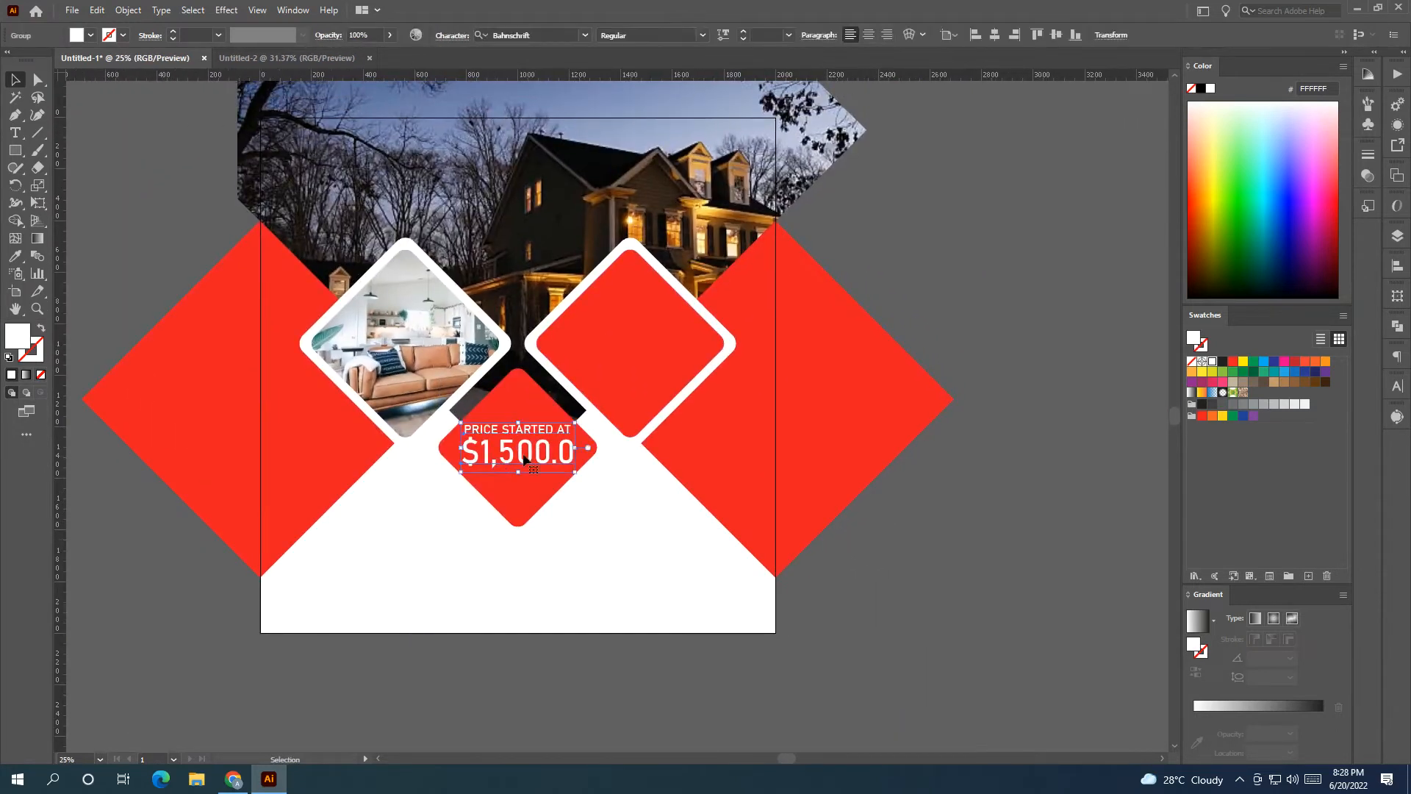
drag(576, 447, 572, 448)
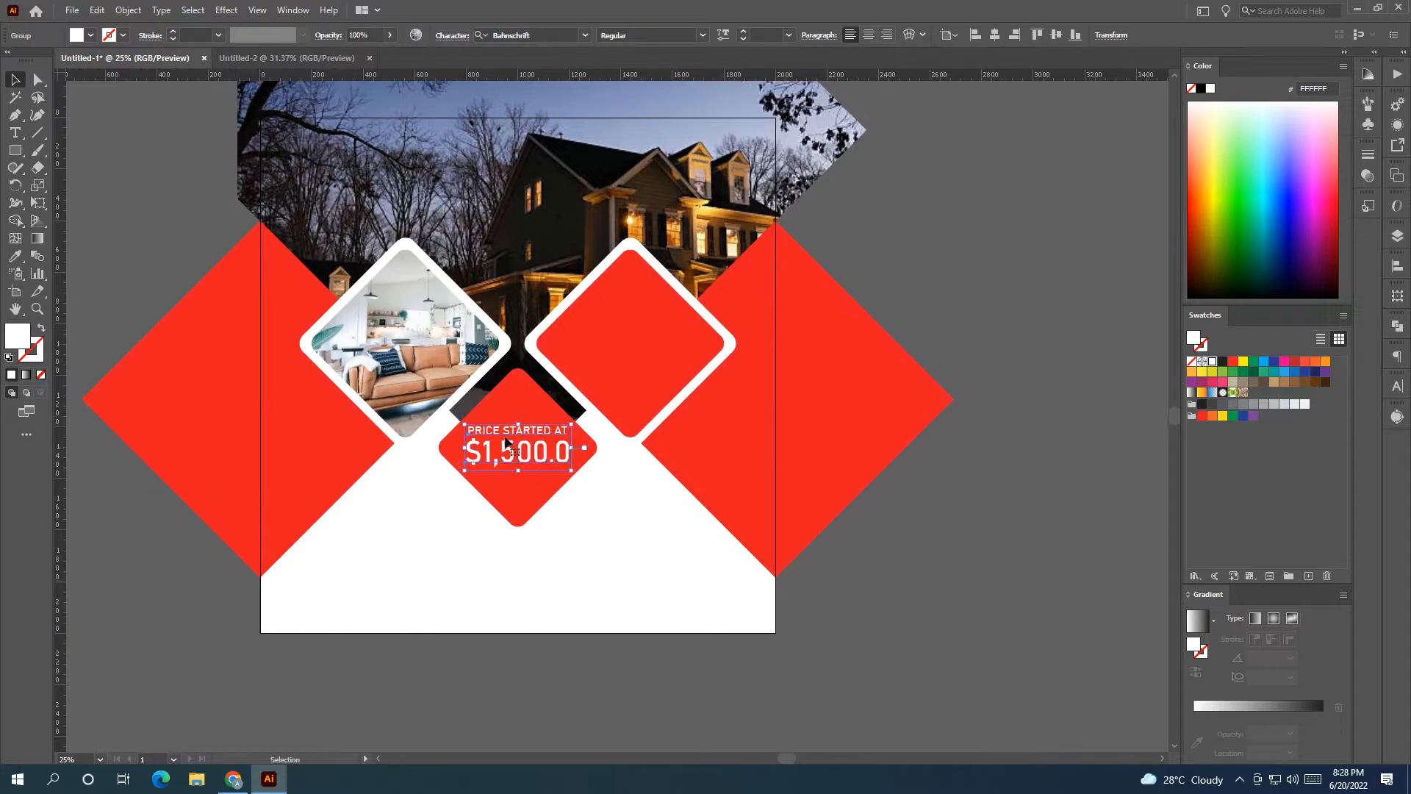
click(198, 211)
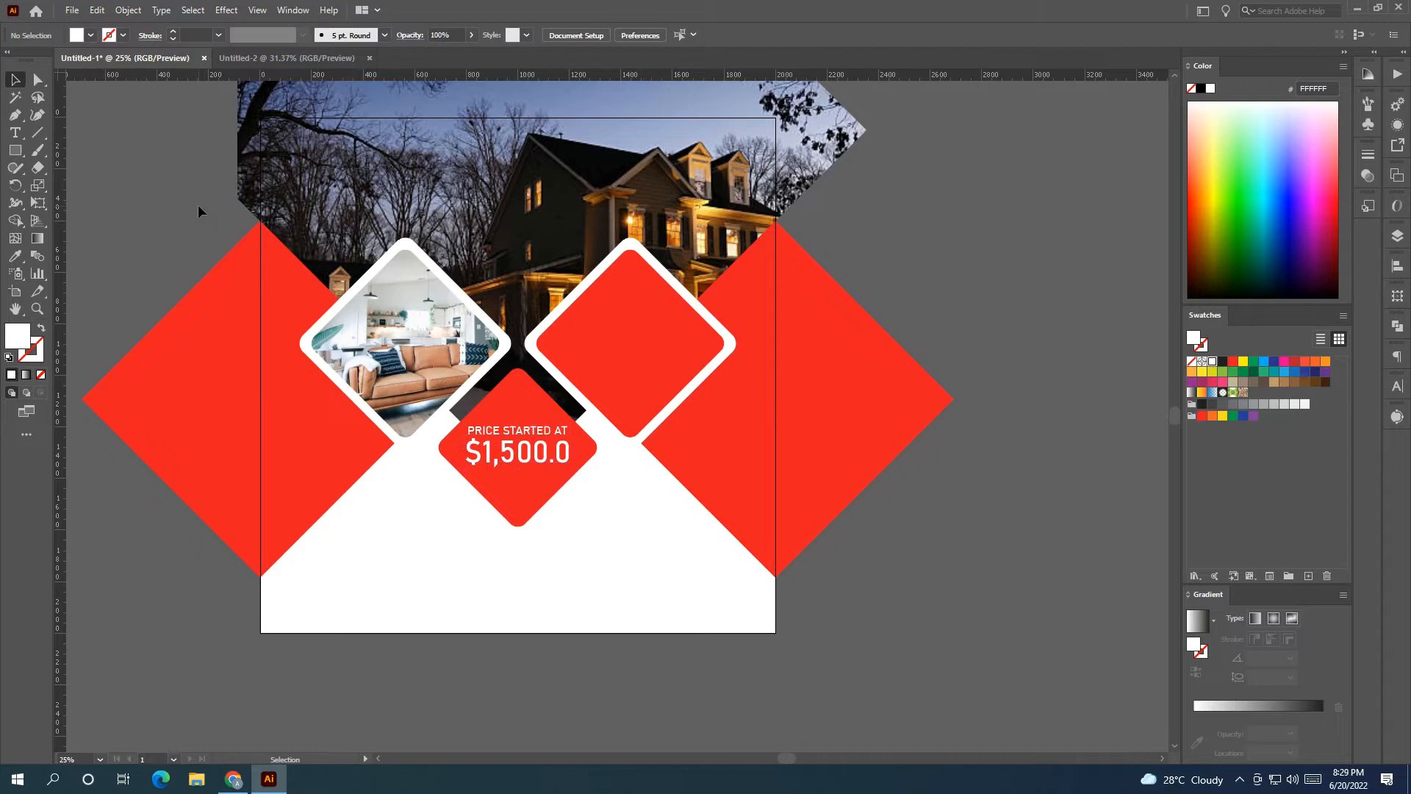
Lower the living-room photo frame's top edge and add a horizontal guide there.
key(c)
drag(458, 439, 424, 469)
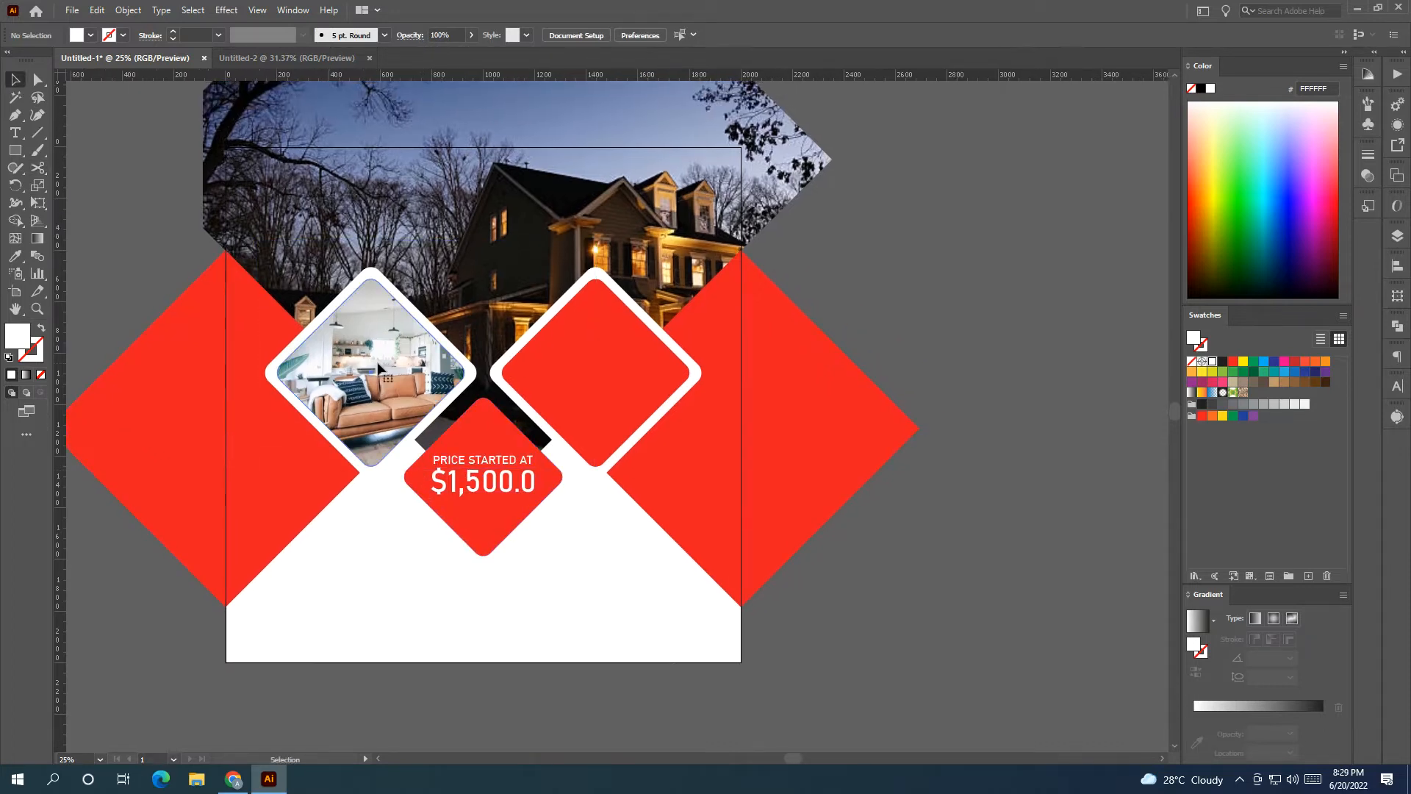
key(v)
click(351, 298)
drag(371, 267, 374, 286)
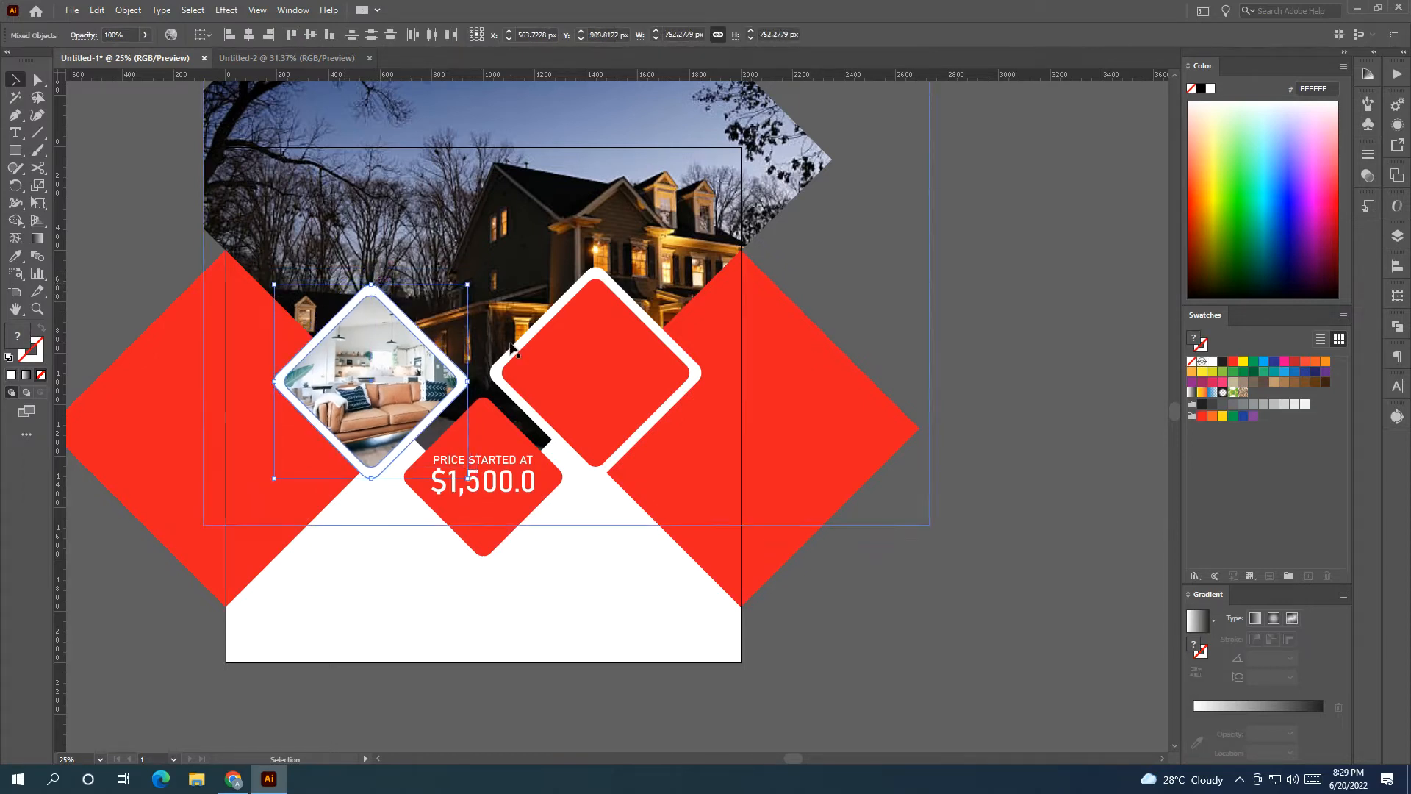
drag(513, 76, 515, 285)
Resize the red rounded square down to the guide, then delete the guide.
click(635, 316)
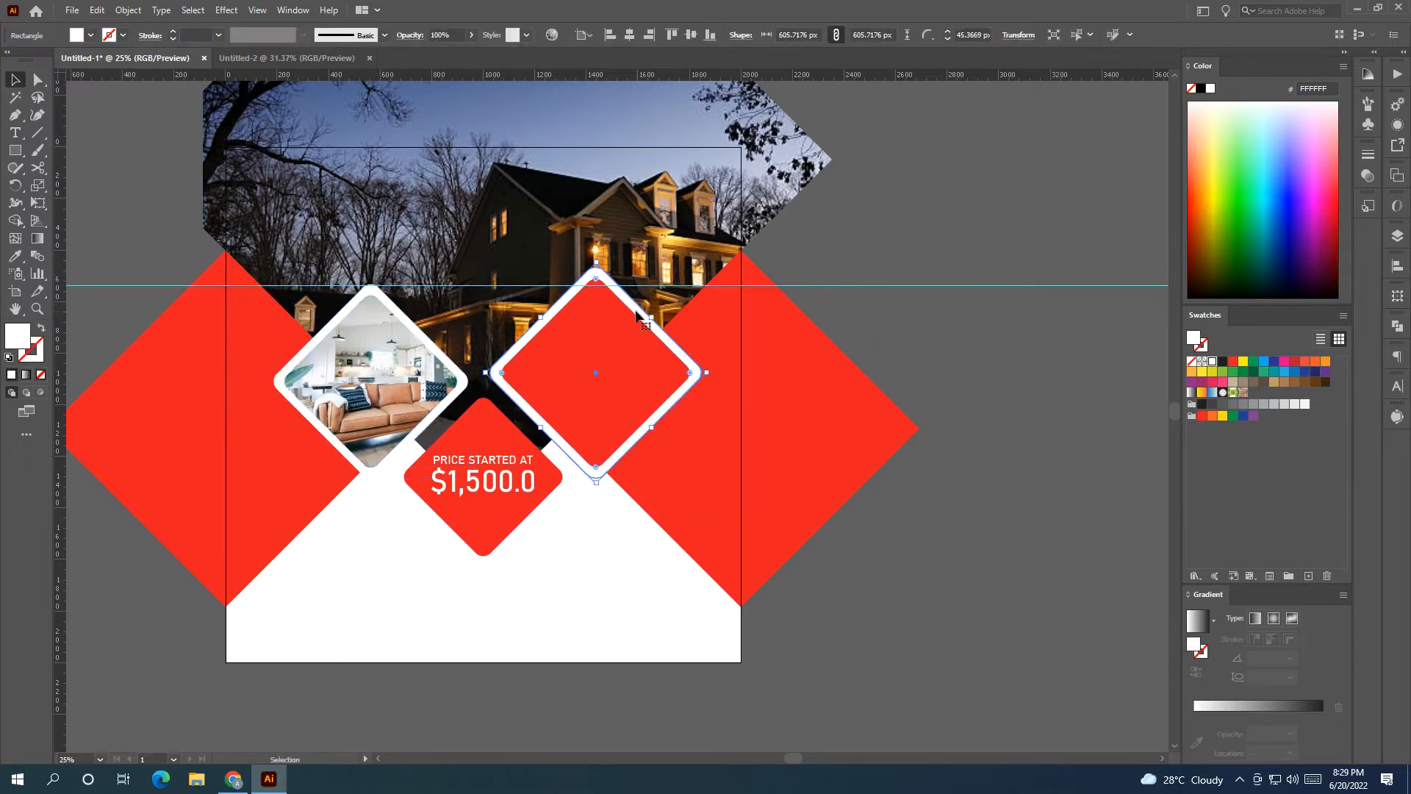
drag(602, 265, 601, 275)
drag(920, 254, 965, 319)
key(Delete)
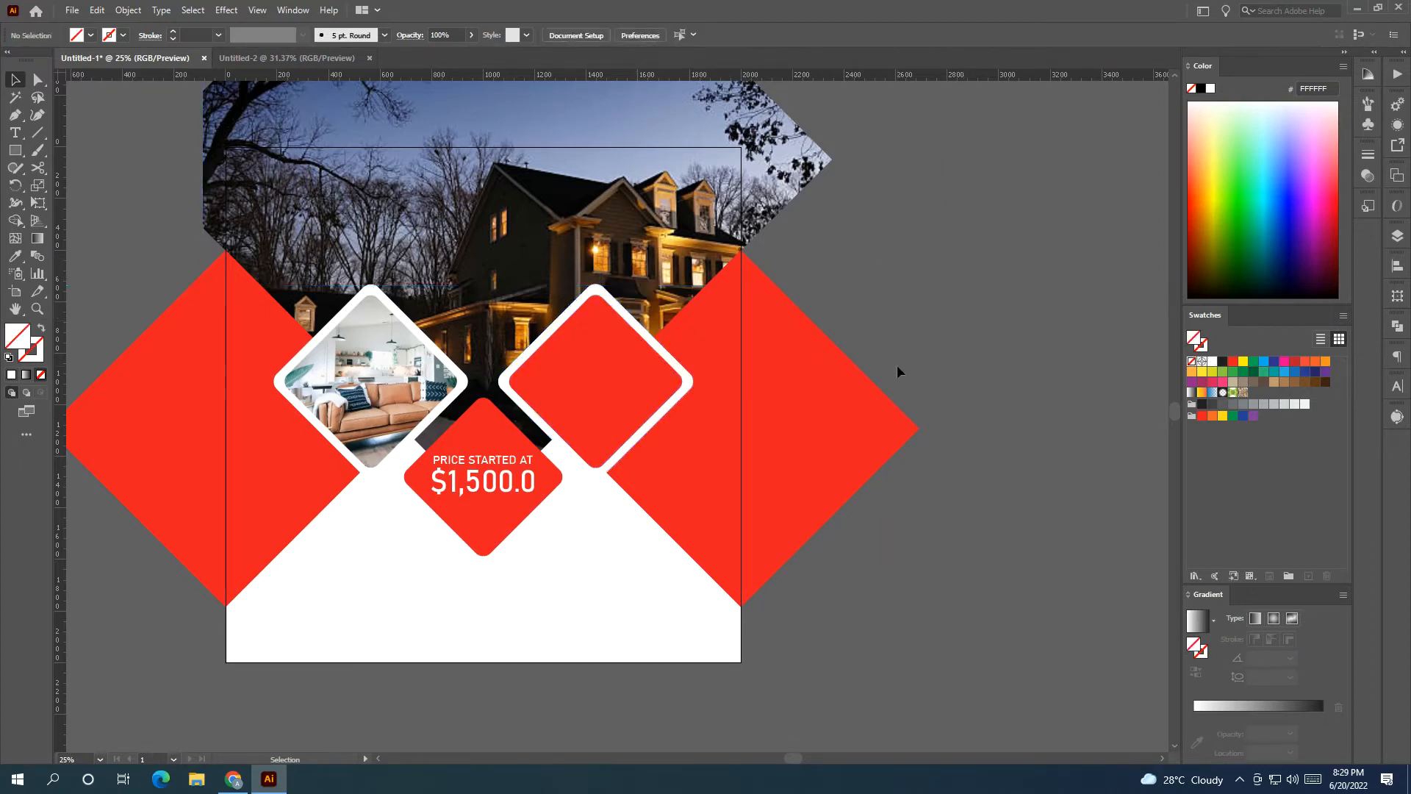
drag(809, 383, 790, 286)
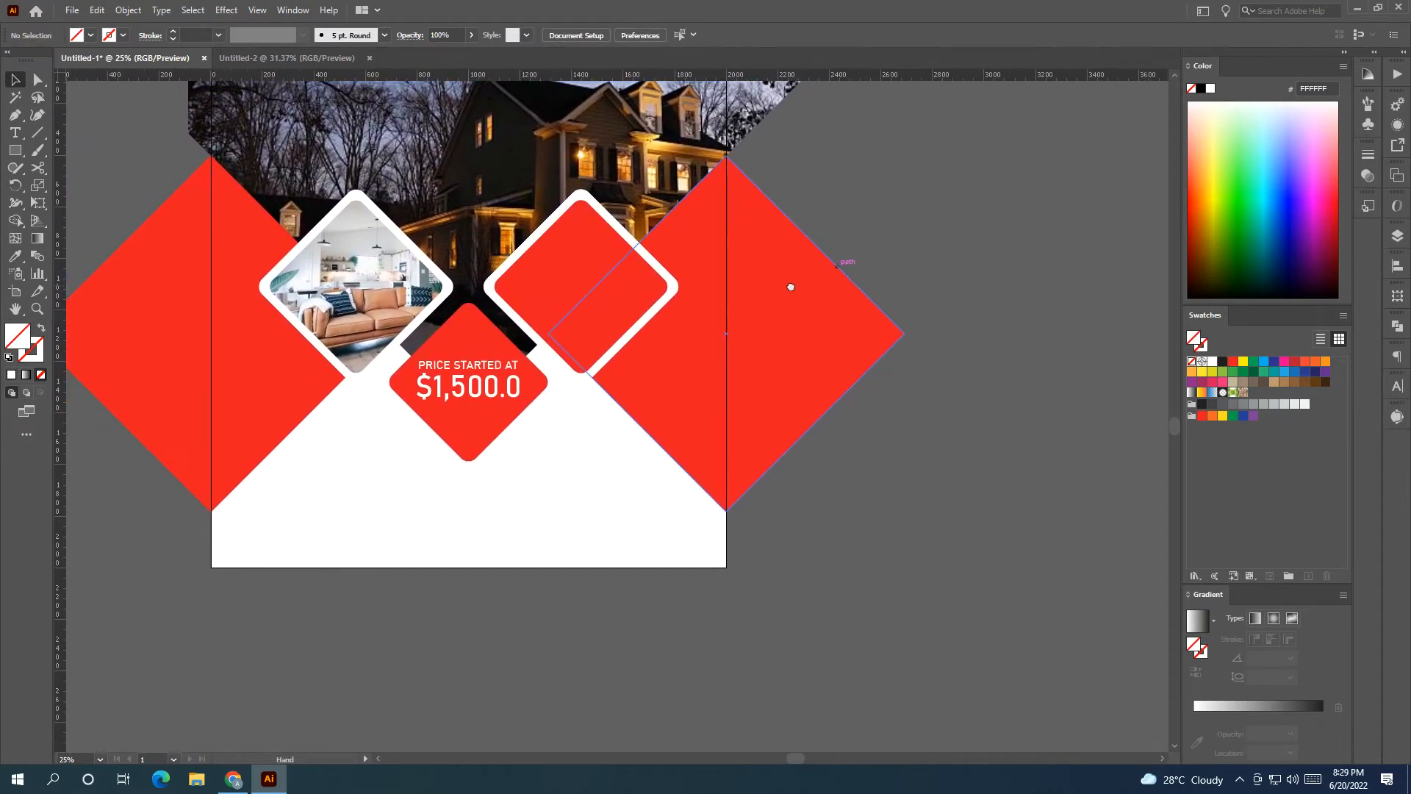
drag(757, 391, 835, 339)
drag(444, 396, 485, 390)
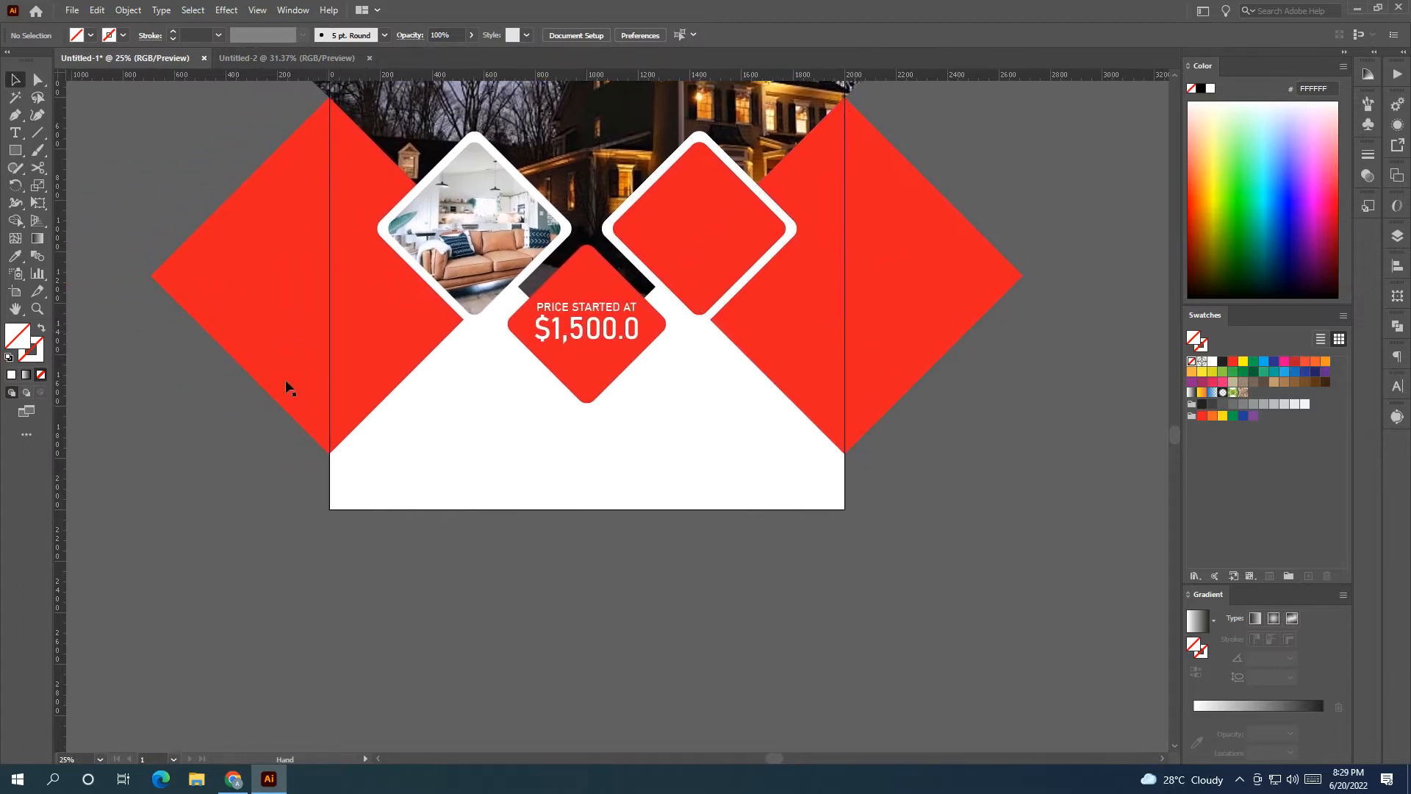
Create an enlarged BOOK NOW text object below the artboard.
click(14, 132)
click(383, 593)
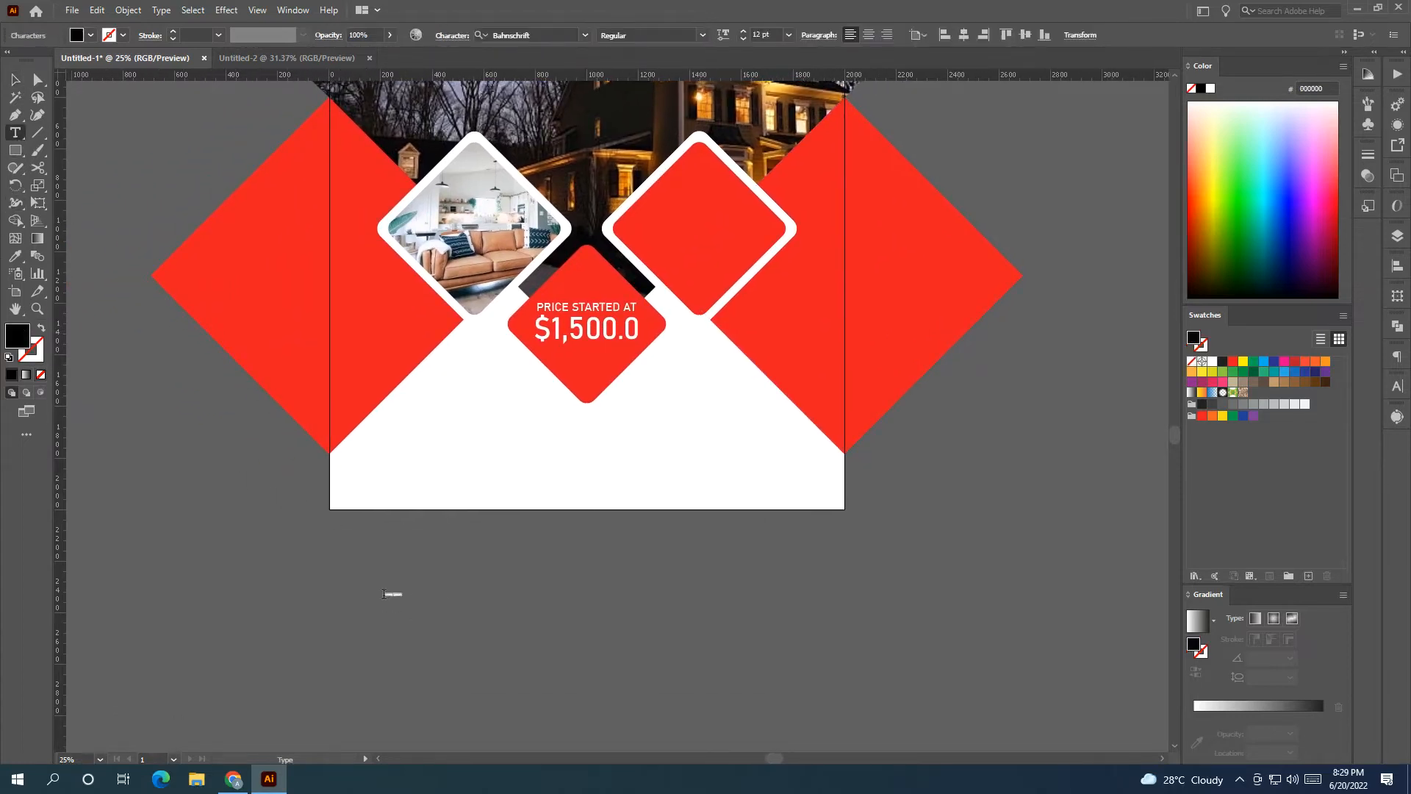
scroll(384, 594, up, 1)
click(15, 79)
drag(402, 618, 292, 573)
key(t)
key(BackSpace)
text(BOO)
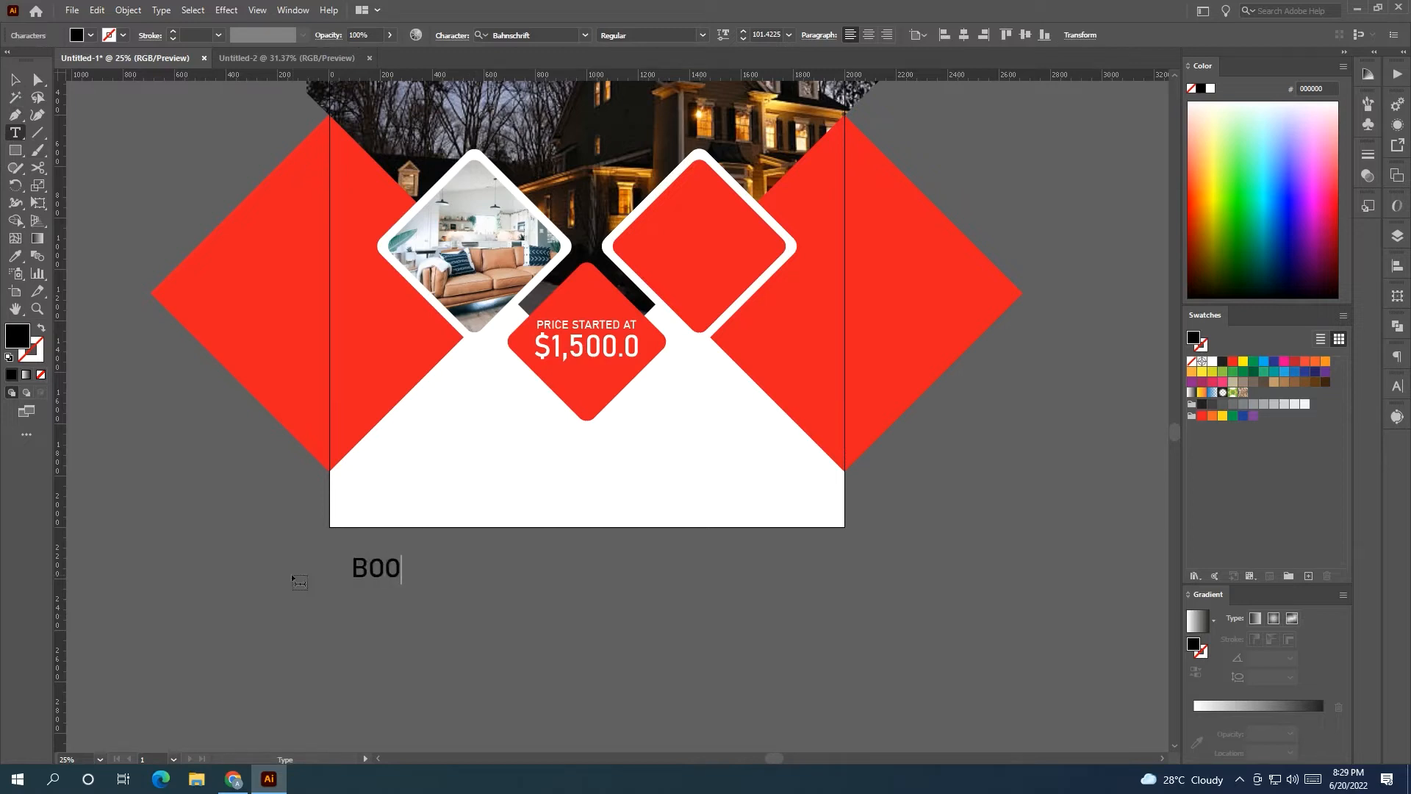
text(K NOW)
click(15, 81)
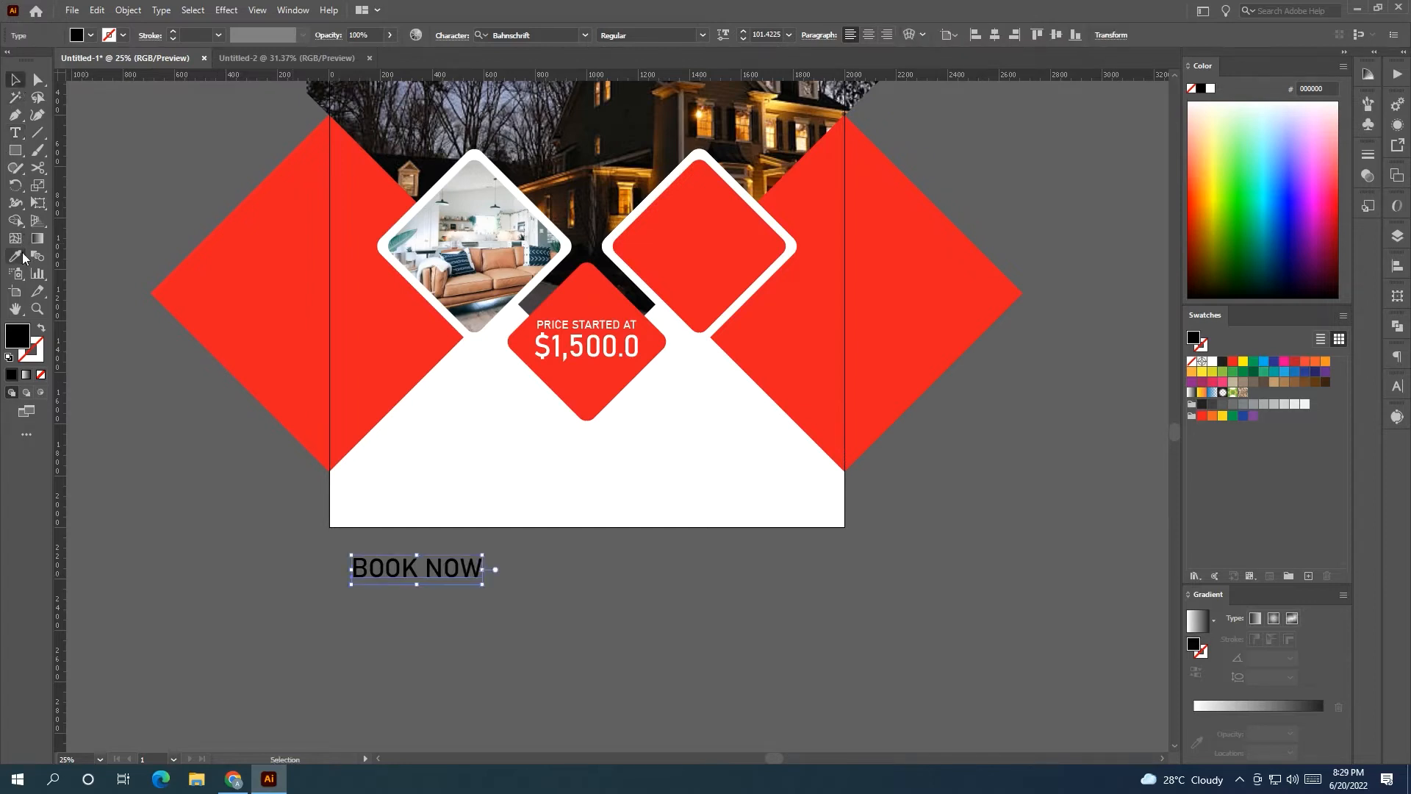
Colour BOOK NOW with the design's red and move it onto the artboard's lower area.
click(15, 256)
click(195, 280)
click(15, 80)
click(143, 226)
drag(422, 574, 445, 479)
click(461, 552)
Draw a red rectangle over BOOK NOW and bring the text in front of it.
key(m)
mouse_move(361, 465)
mouse_down()
mouse_move(449, 484)
mouse_move(453, 550)
mouse_move(451, 474)
mouse_move(510, 438)
mouse_up()
key(v)
scroll(358, 502, up, 2)
right_click(457, 445)
mouse_move(625, 373)
click(726, 373)
click(617, 471)
Make BOOK NOW white, fit the rectangle behind it, and move the button up and right.
click(470, 441)
click(1214, 365)
click(769, 621)
drag(558, 443, 548, 394)
shift+click(519, 447)
scroll(548, 393, down, 3)
drag(545, 539, 438, 546)
scroll(388, 568, up, 1)
click(388, 568)
Reduce the button's corner rounding and make it narrower.
scroll(438, 544, up, 1)
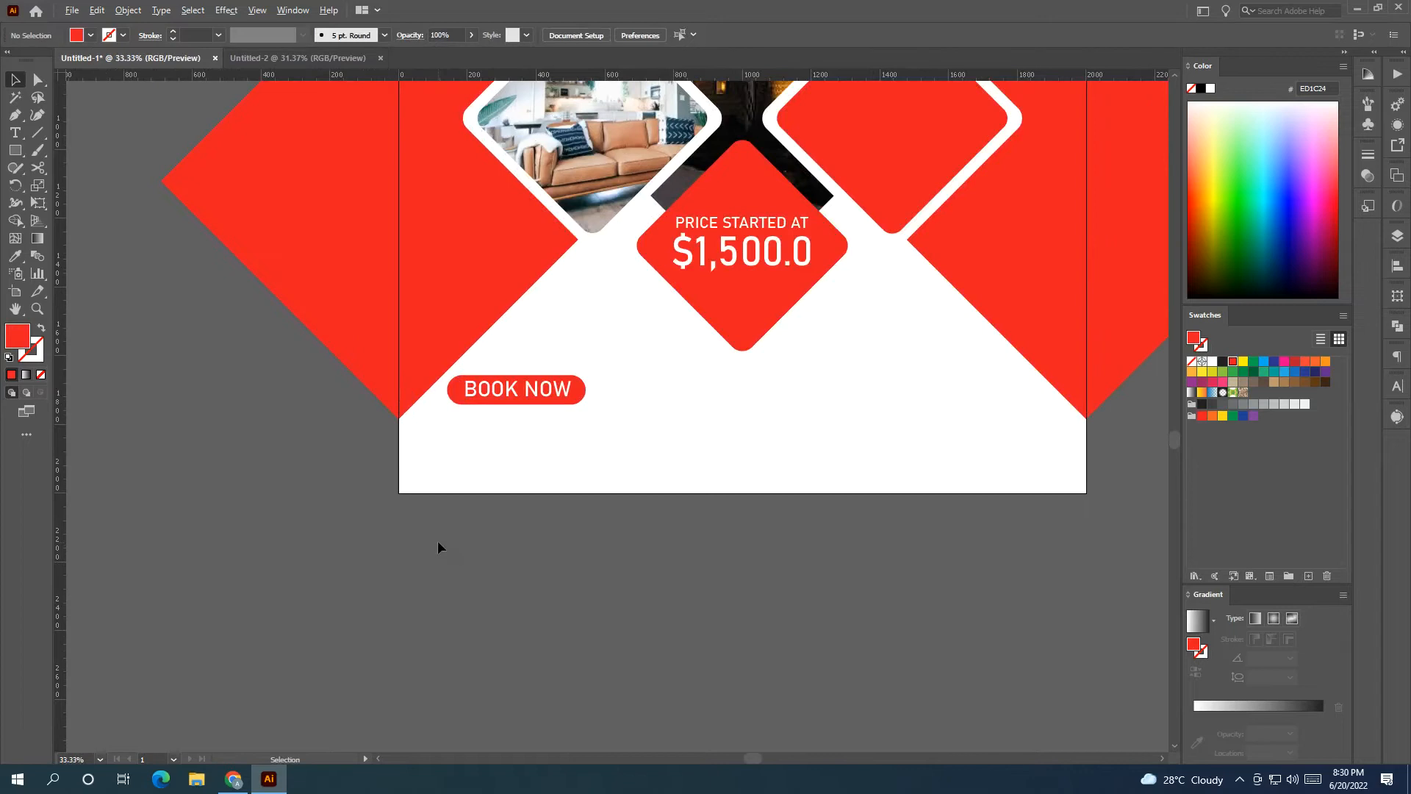
click(457, 396)
click(37, 79)
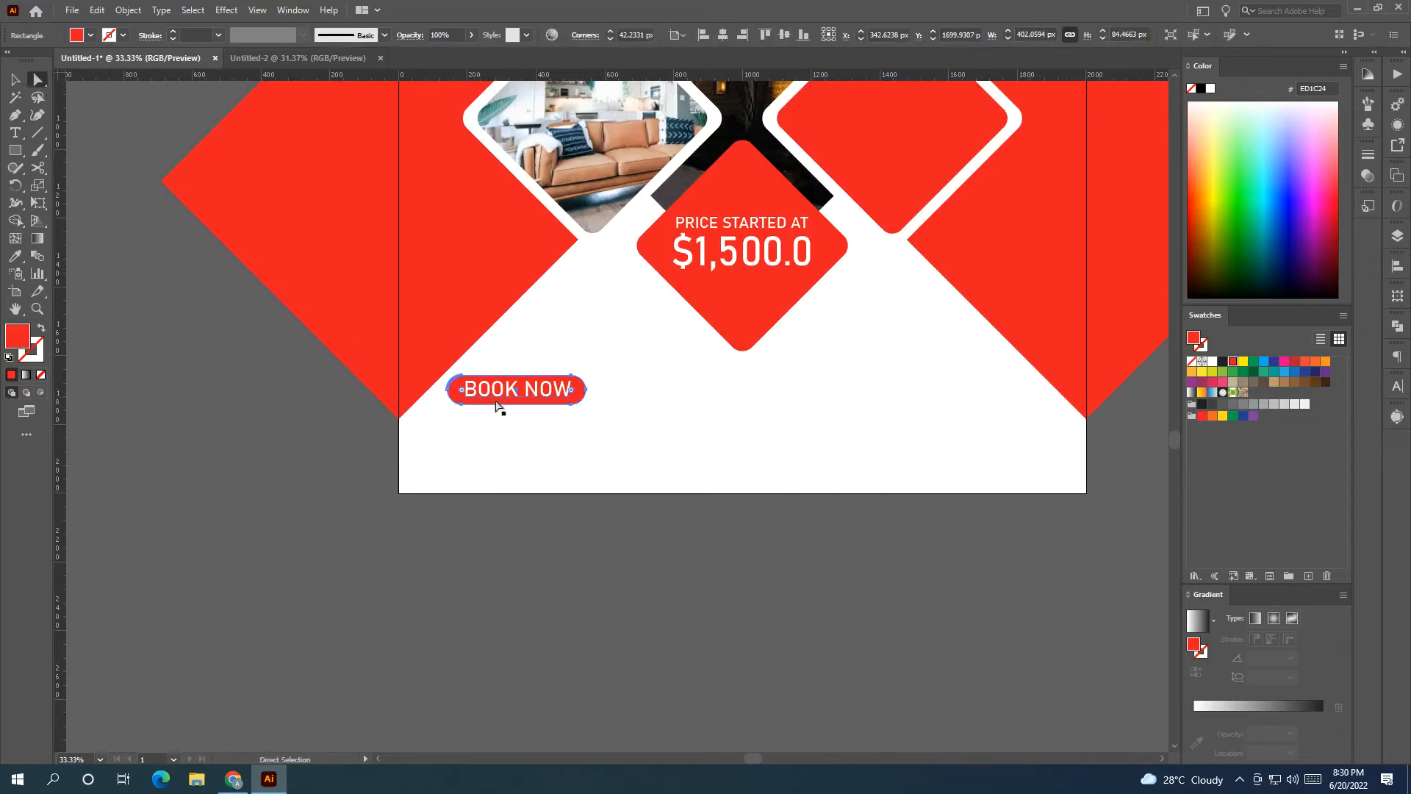
drag(462, 388, 457, 389)
click(15, 79)
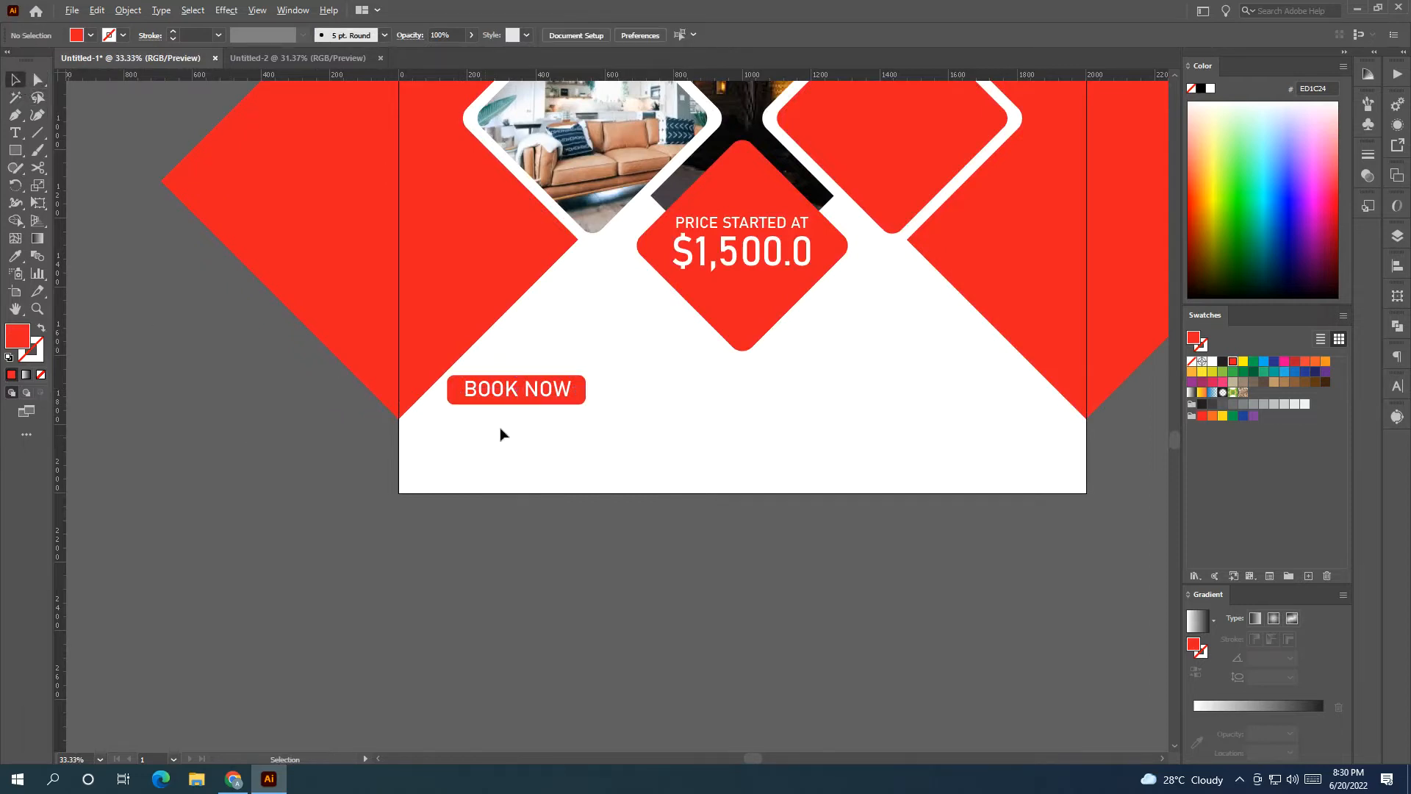
scroll(536, 415, up, 1)
drag(606, 383, 603, 382)
Type the contact phone number into an enlarged text object below the artboard.
click(561, 556)
drag(346, 704, 383, 670)
key(t)
click(463, 601)
key(BackSpace)
click(14, 78)
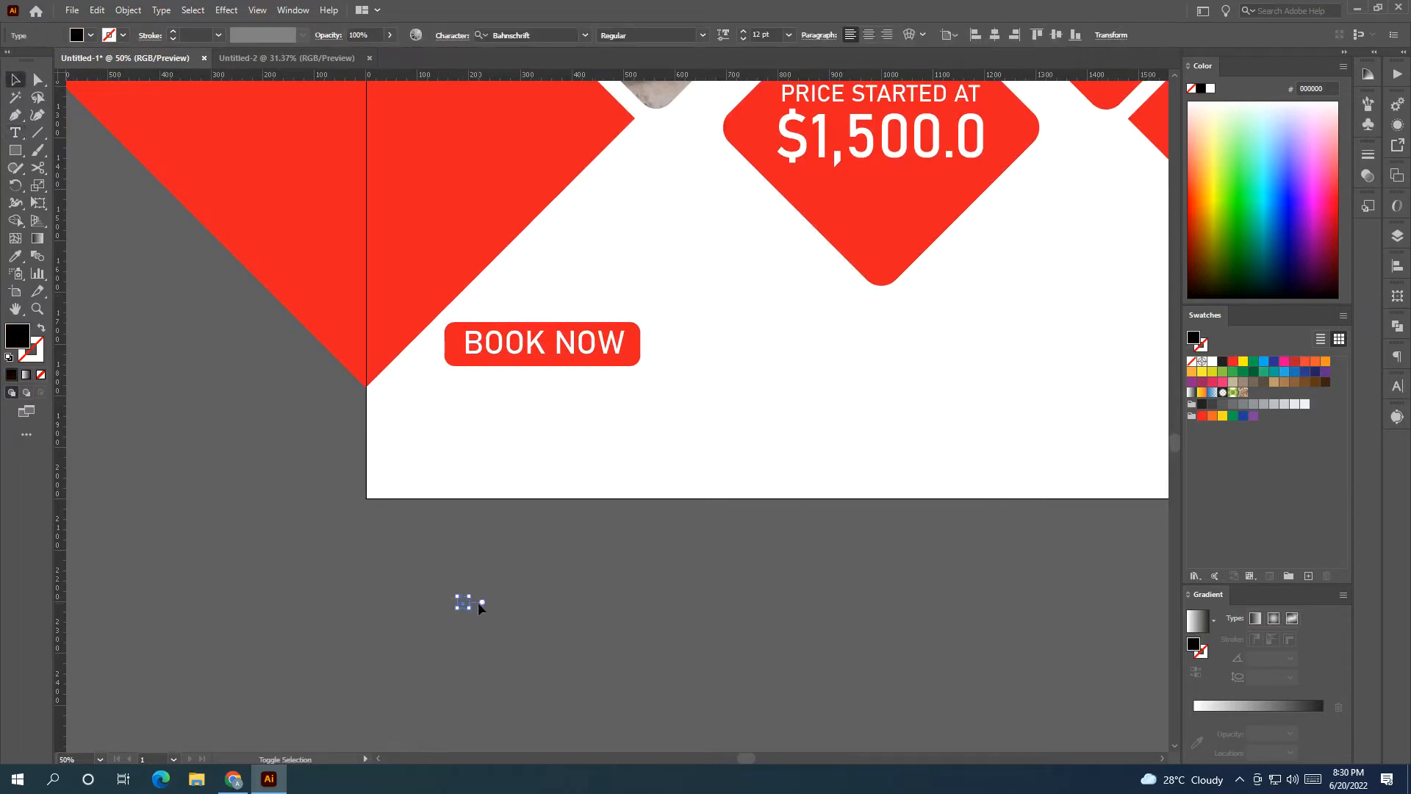
drag(471, 609, 681, 686)
click(15, 134)
click(462, 618)
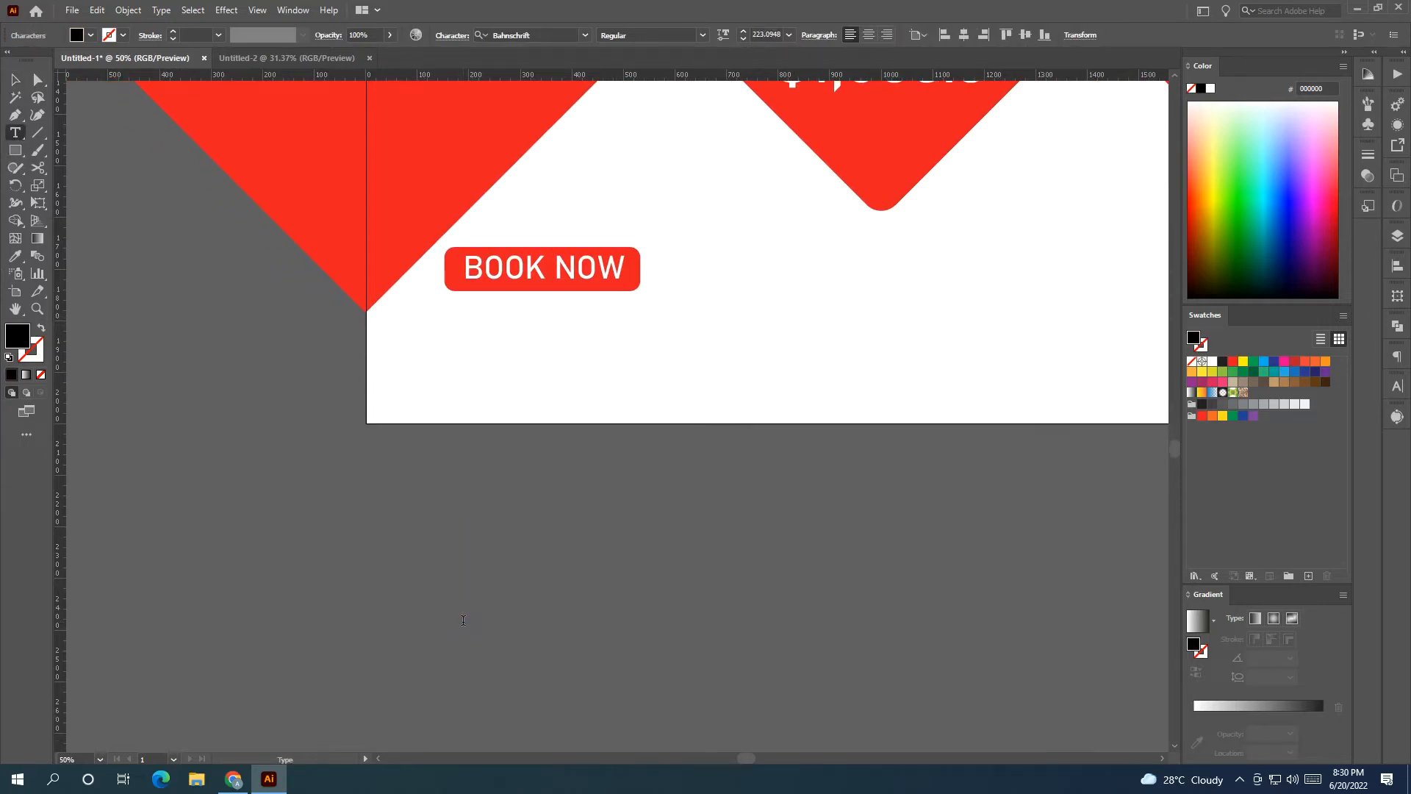
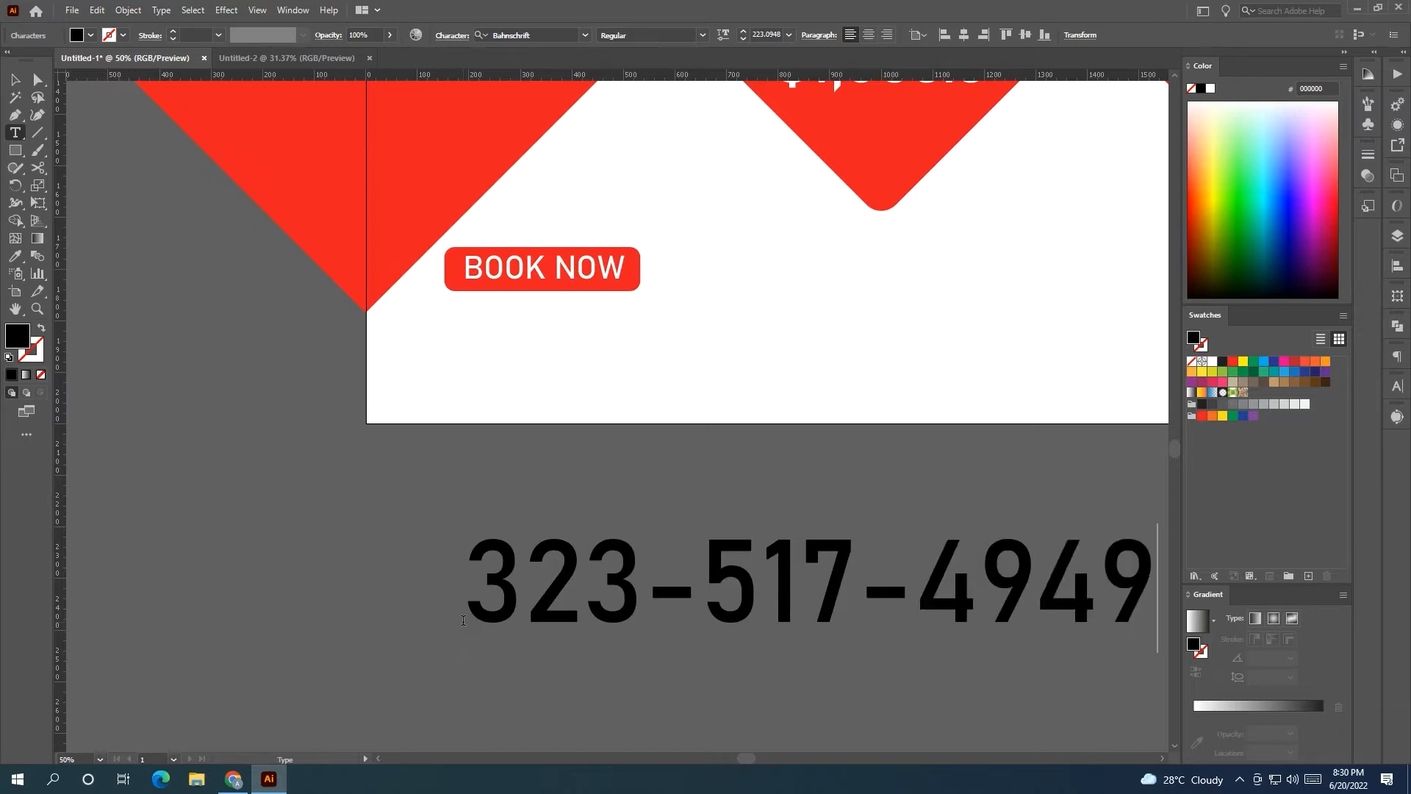
key(Escape)
Scale the phone number and align it directly under the BOOK NOW button.
drag(580, 566, 265, 455)
key(z)
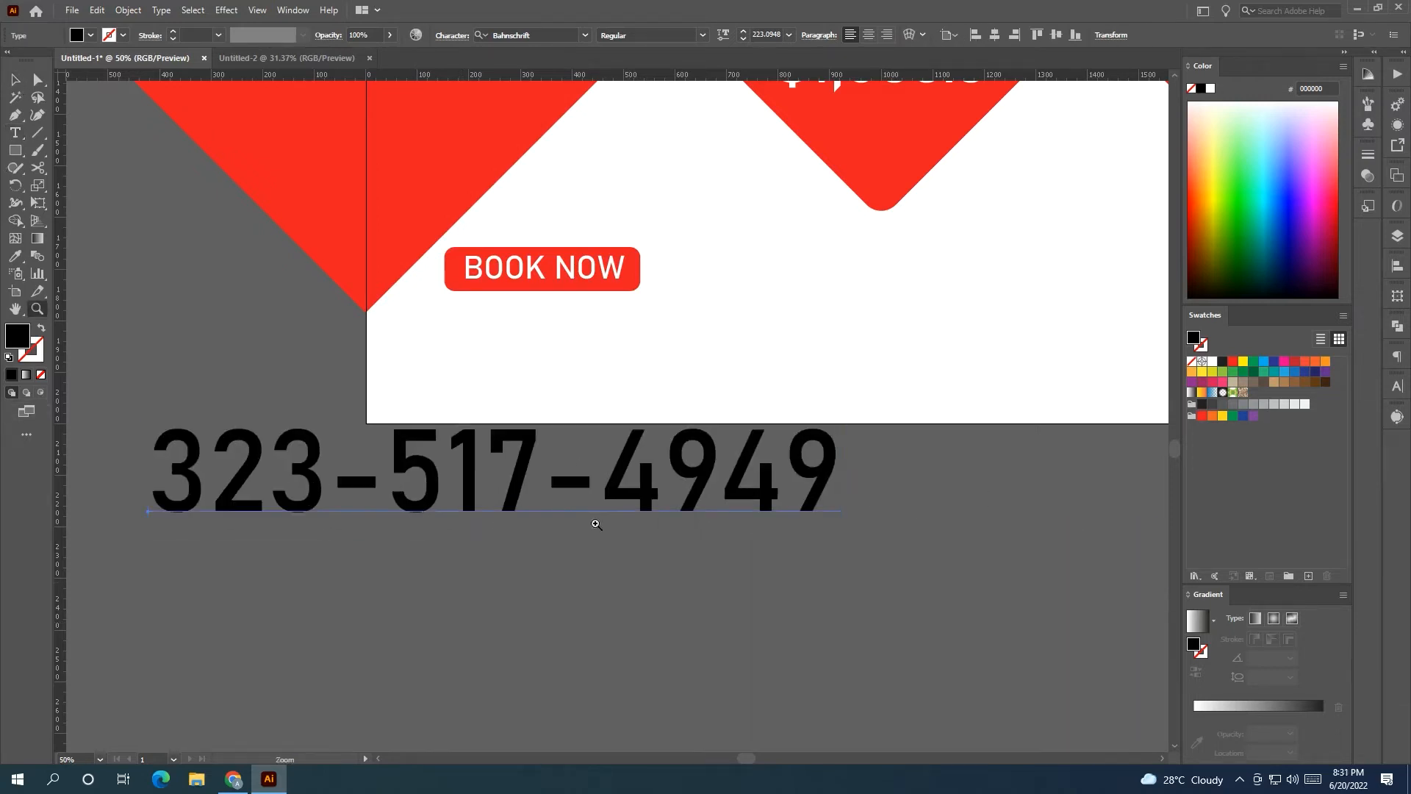
click(14, 78)
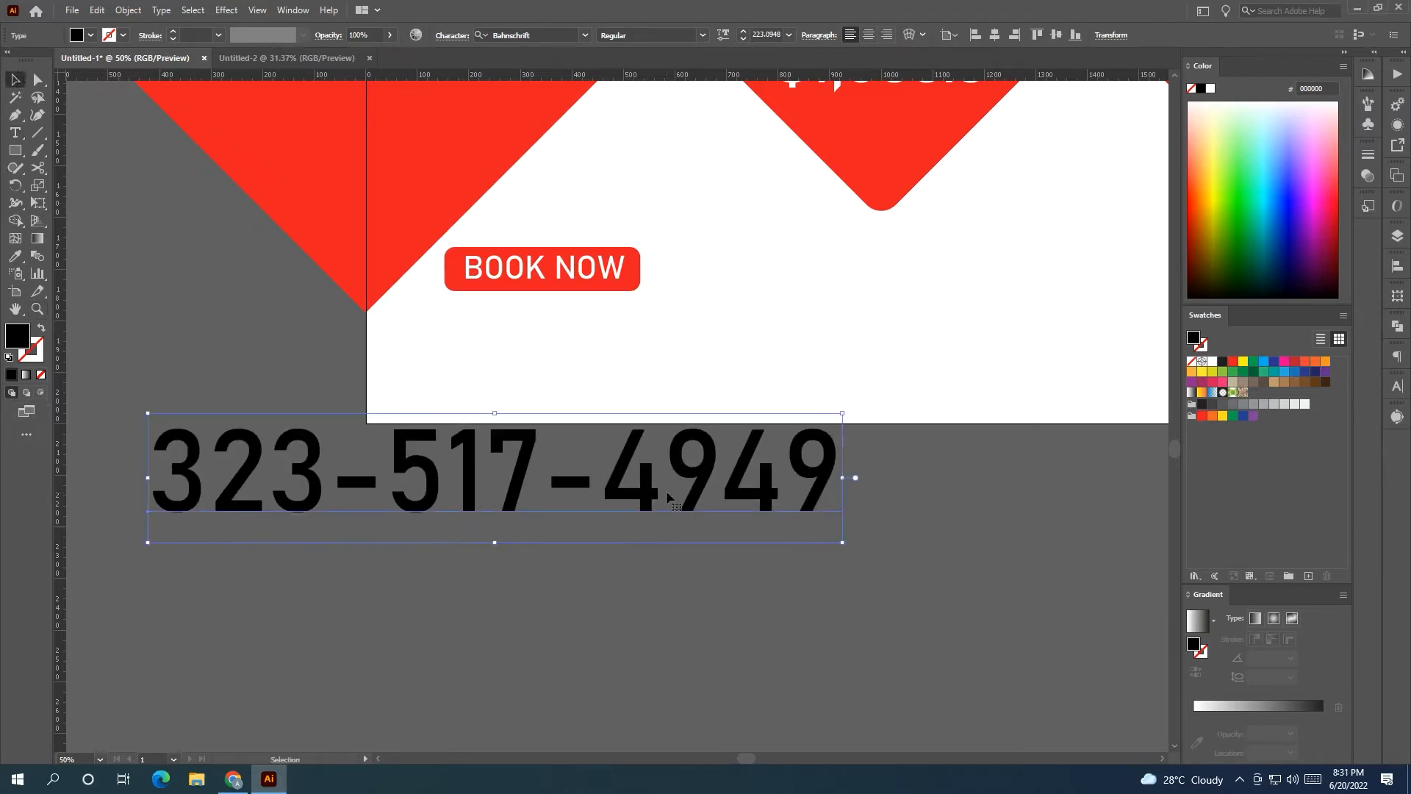
drag(845, 479, 766, 329)
mouse_move(708, 326)
mouse_down()
mouse_move(689, 324)
mouse_move(710, 329)
mouse_up()
click(743, 467)
Add a new placeholder text object on the pasteboard, enlarged to about 48.6 pt.
key(t)
click(442, 498)
key(Escape)
drag(488, 505, 435, 515)
key(t)
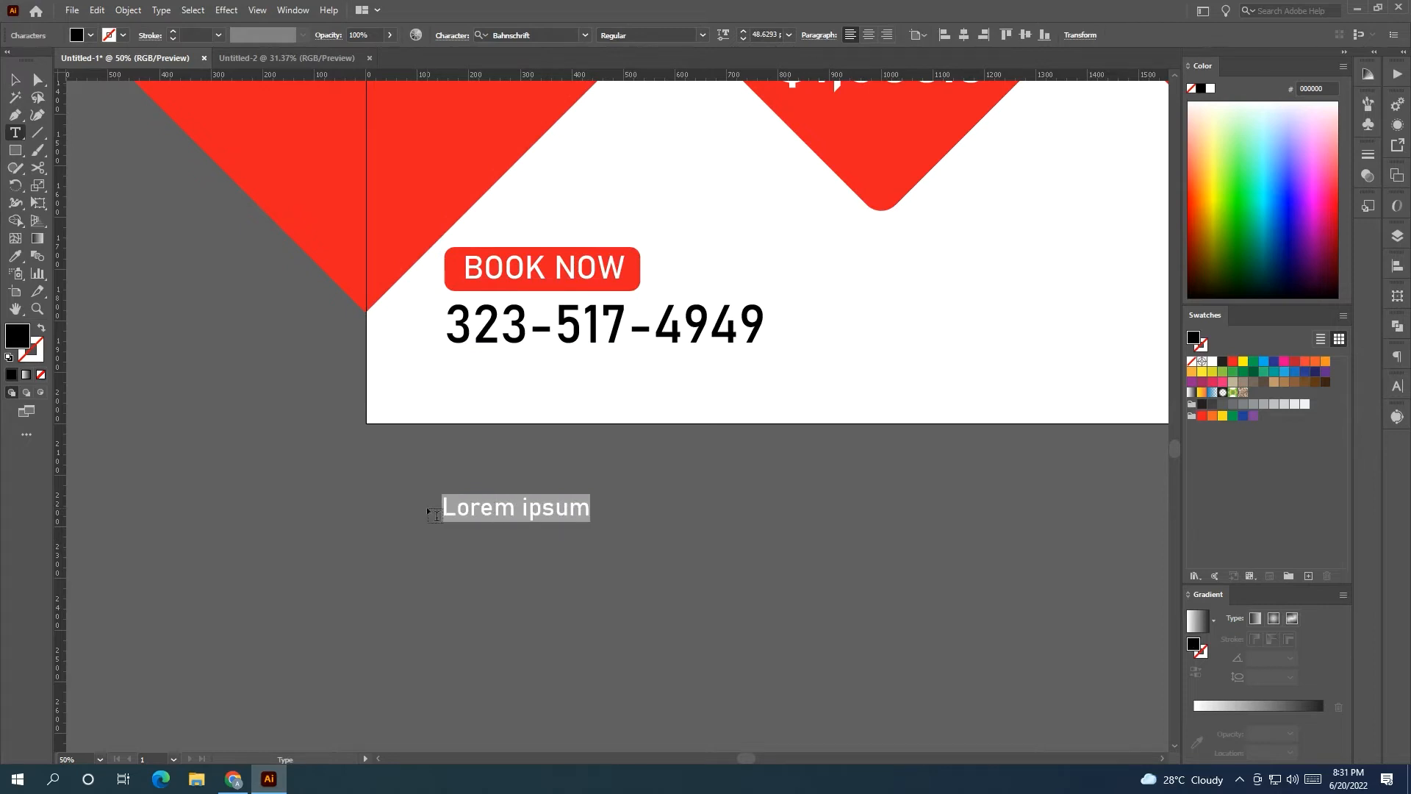
Type 'www YOURWEBSITE' and move it, slightly smaller, under the phone number.
text(www)
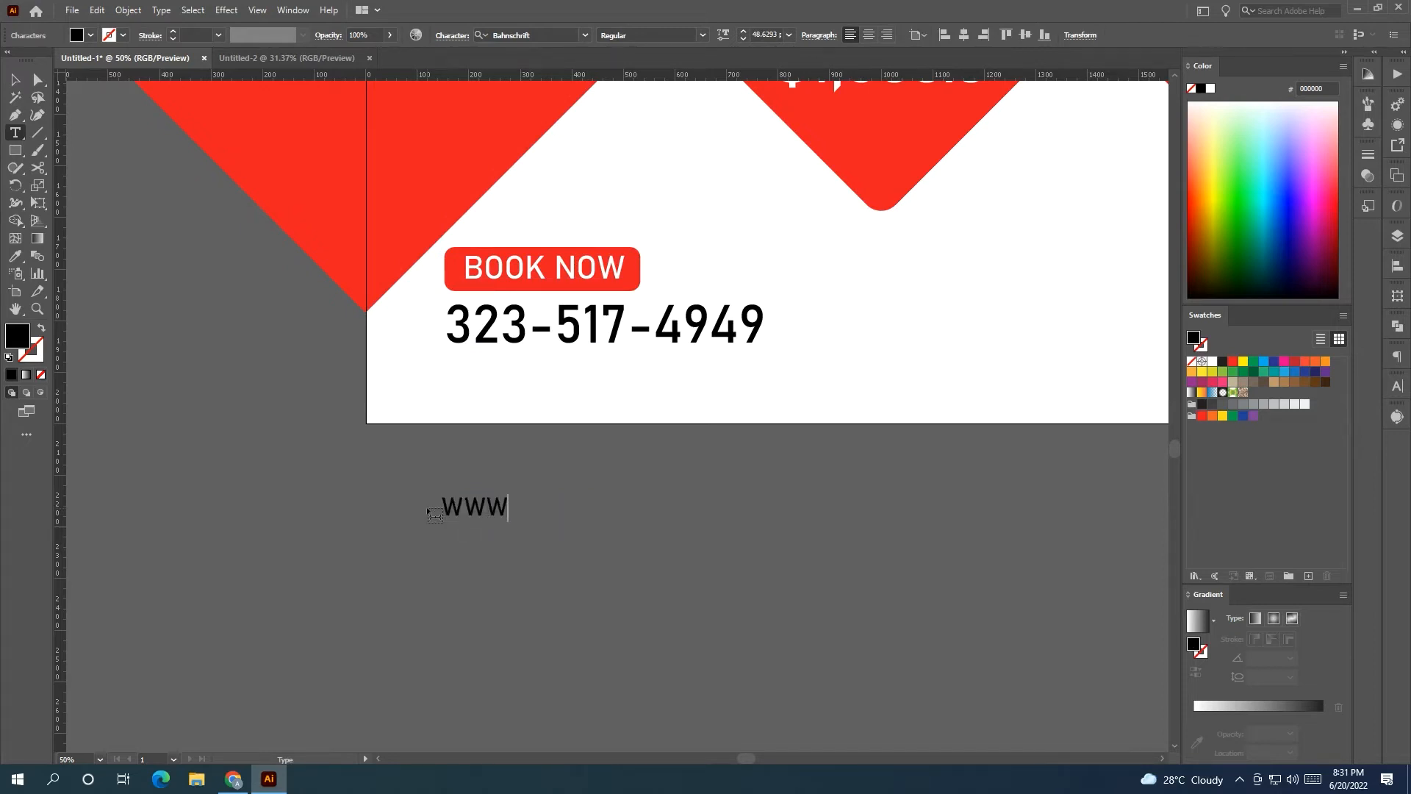
text( YOURWE)
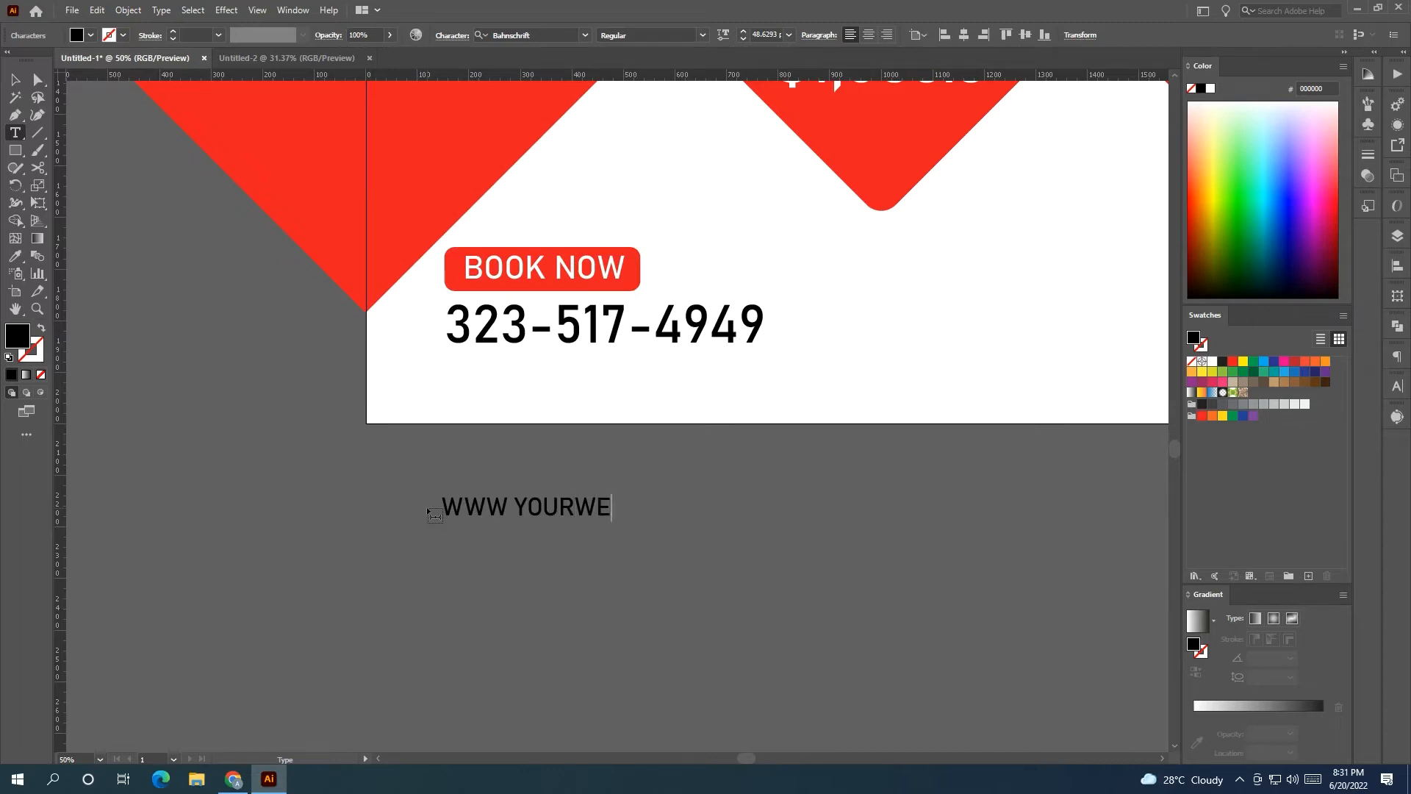
text(BSITE>COM)
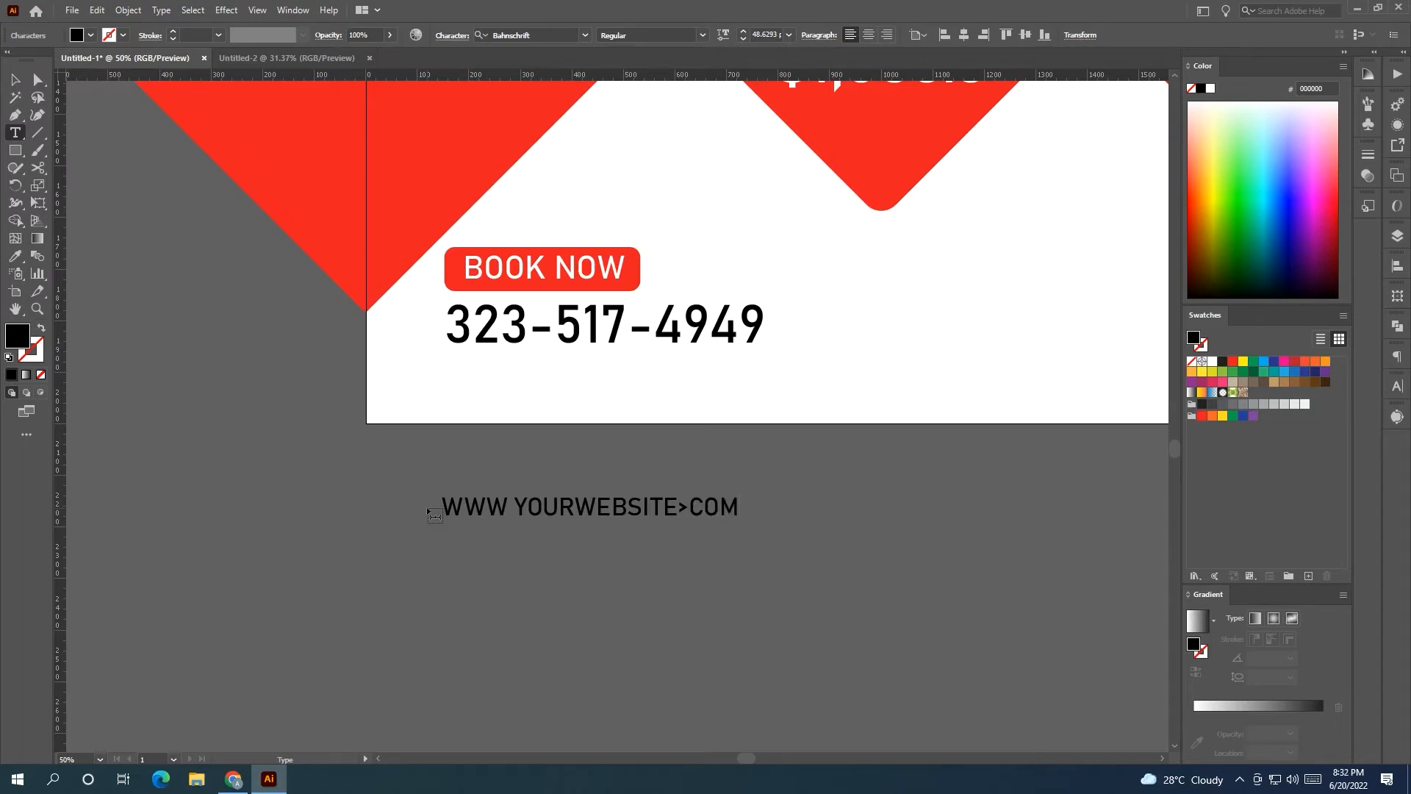
click(14, 80)
drag(595, 513, 599, 371)
drag(741, 379, 730, 380)
Set the web address font to Acumin Variable Concept Wide.
click(702, 35)
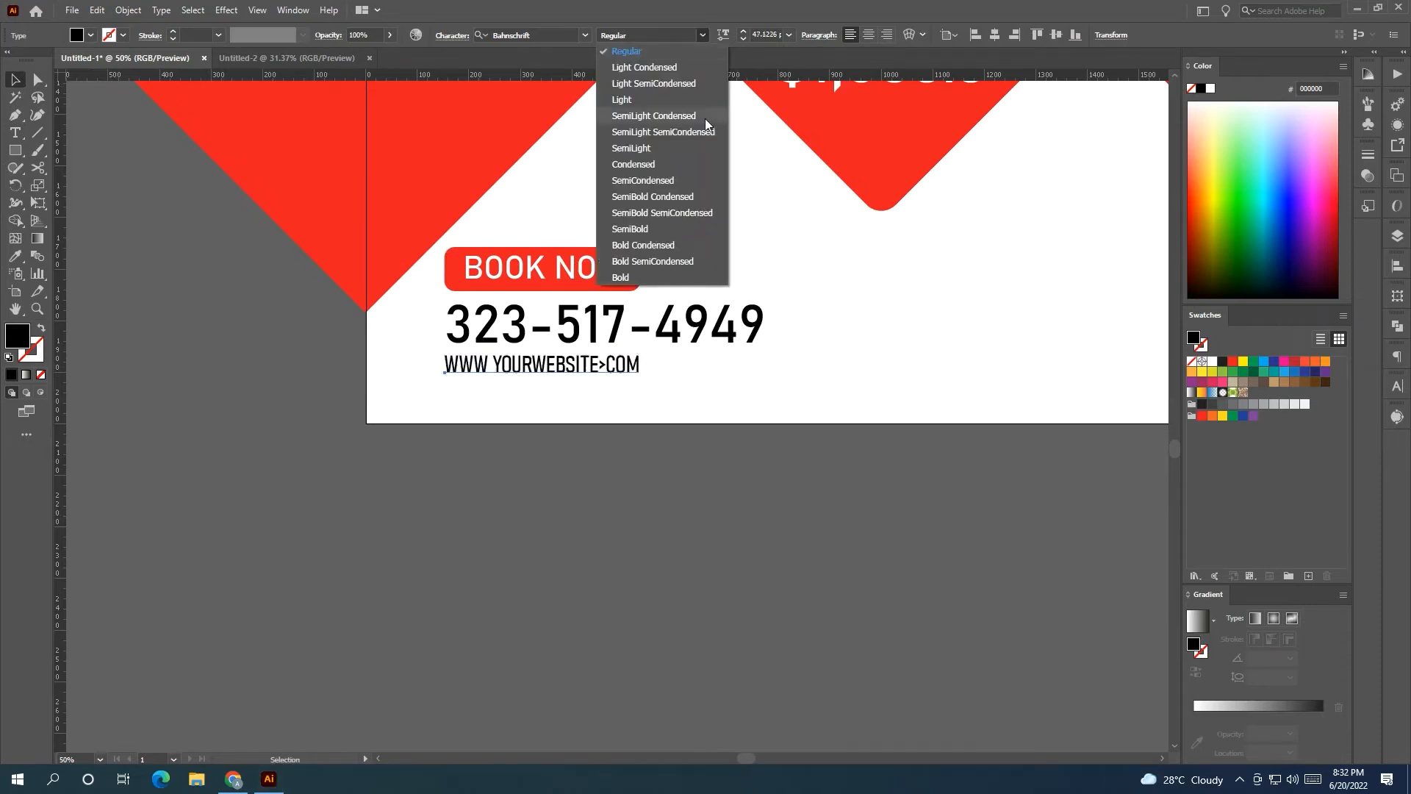
click(584, 36)
click(583, 39)
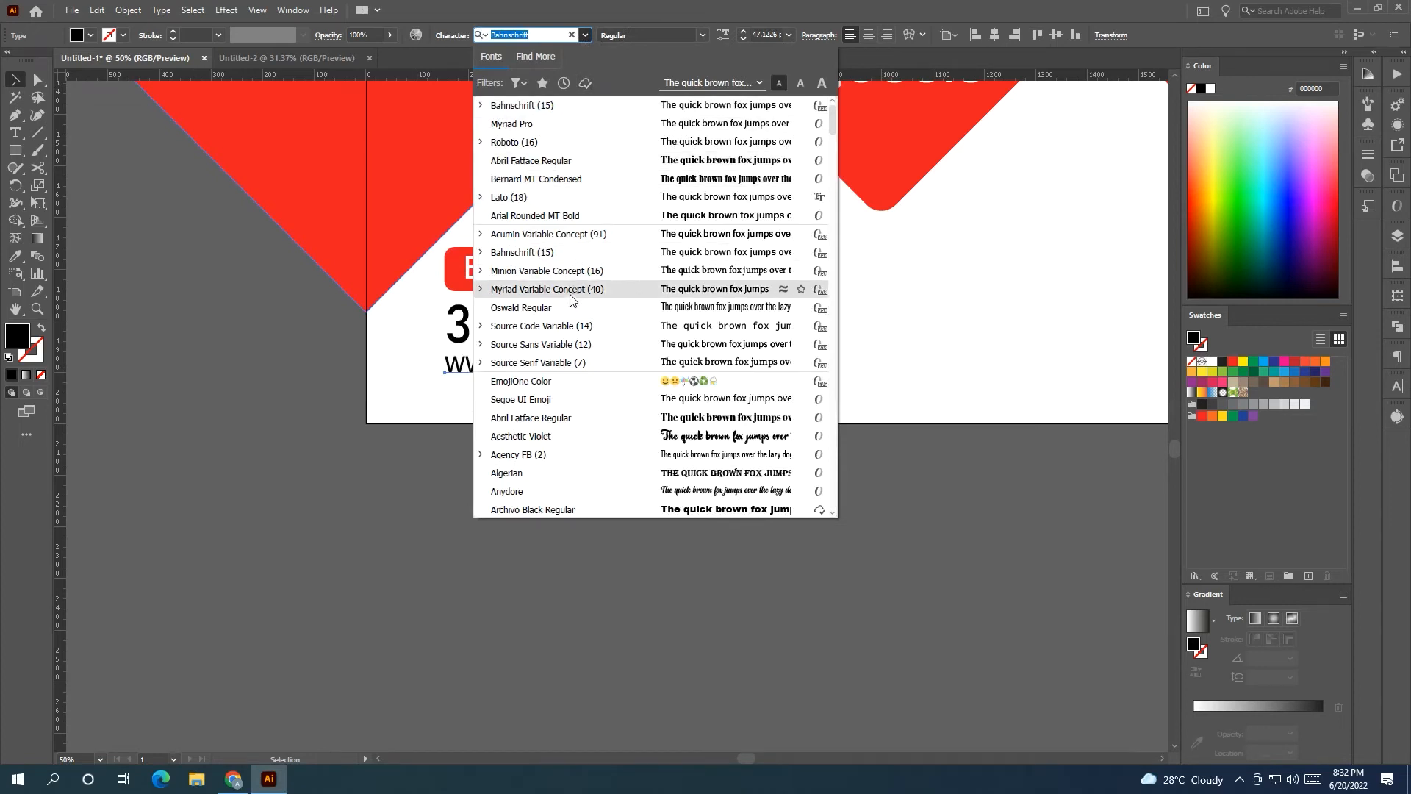
click(481, 234)
scroll(581, 403, down, 13)
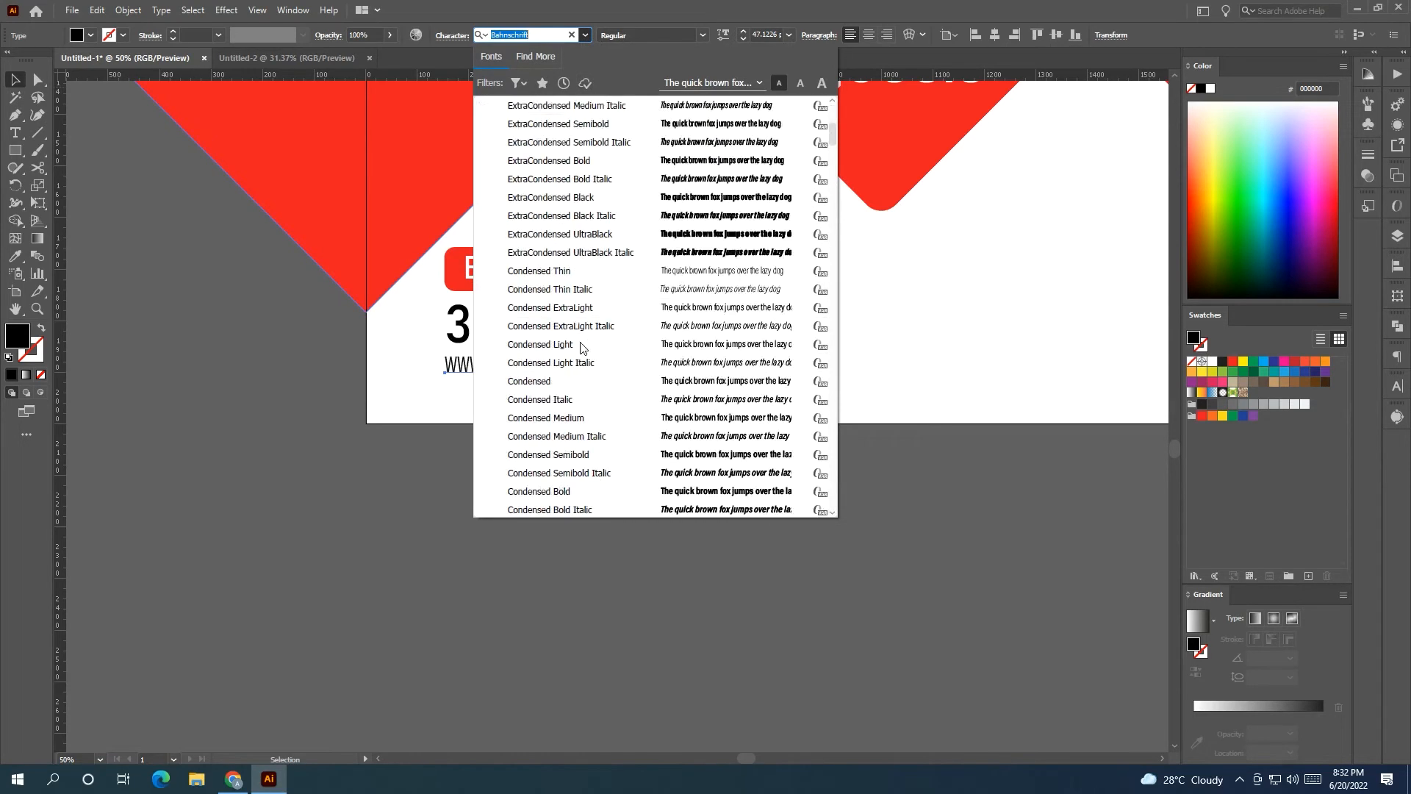
scroll(581, 404, down, 13)
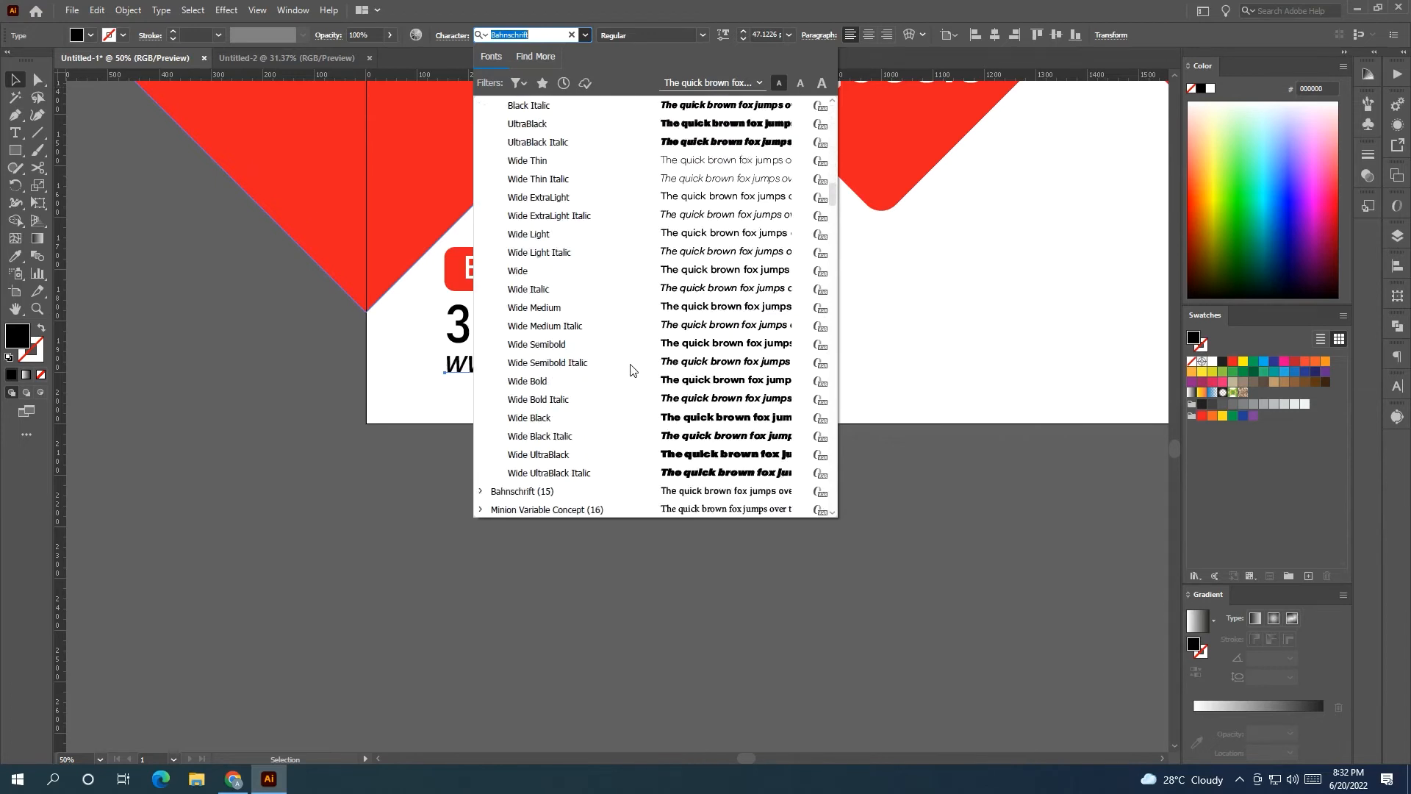
click(658, 271)
Shrink the web address further and delete the stray > character.
drag(813, 365, 699, 365)
key(t)
key(BackSpace)
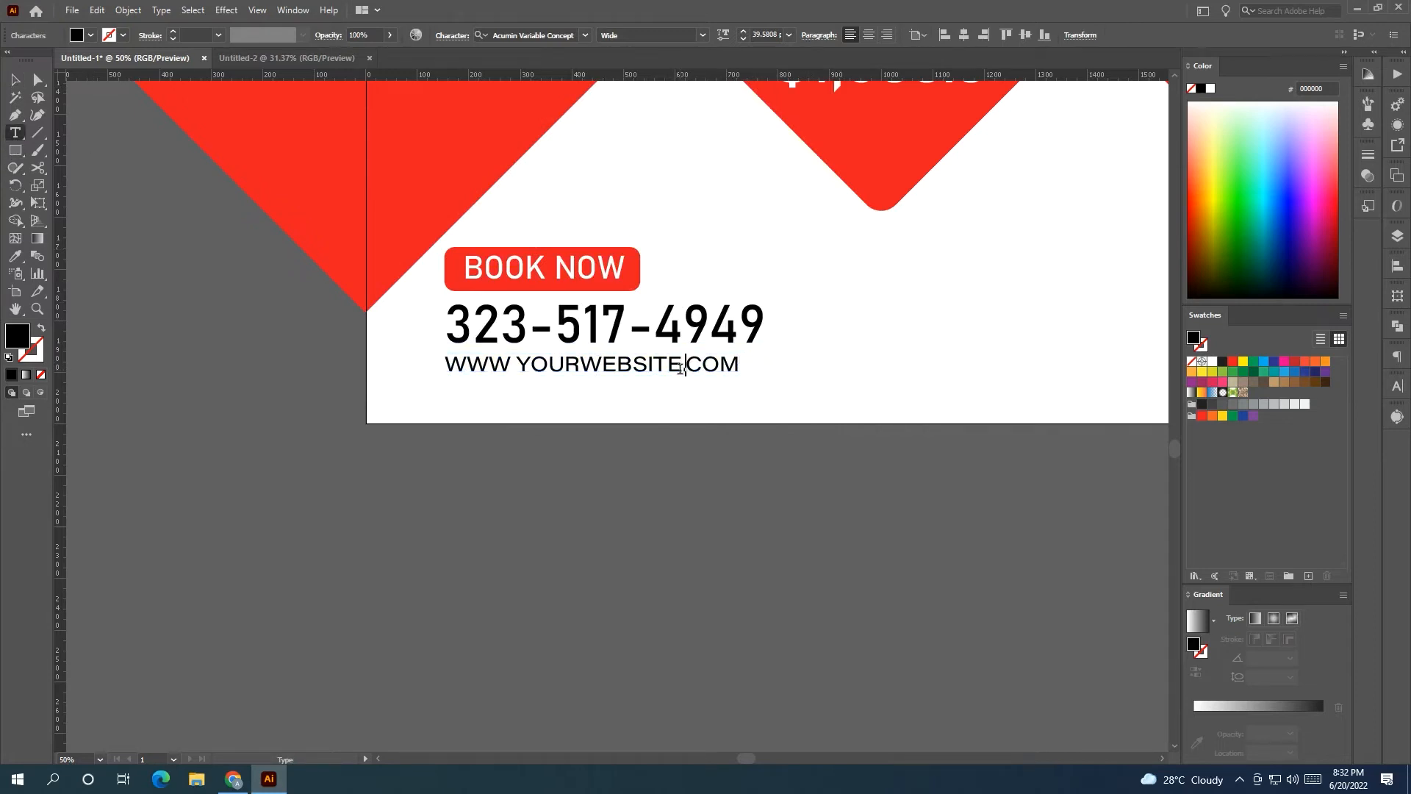
click(15, 80)
Scale the website, phone number and BOOK NOW badge down together to about 623 px wide.
click(182, 408)
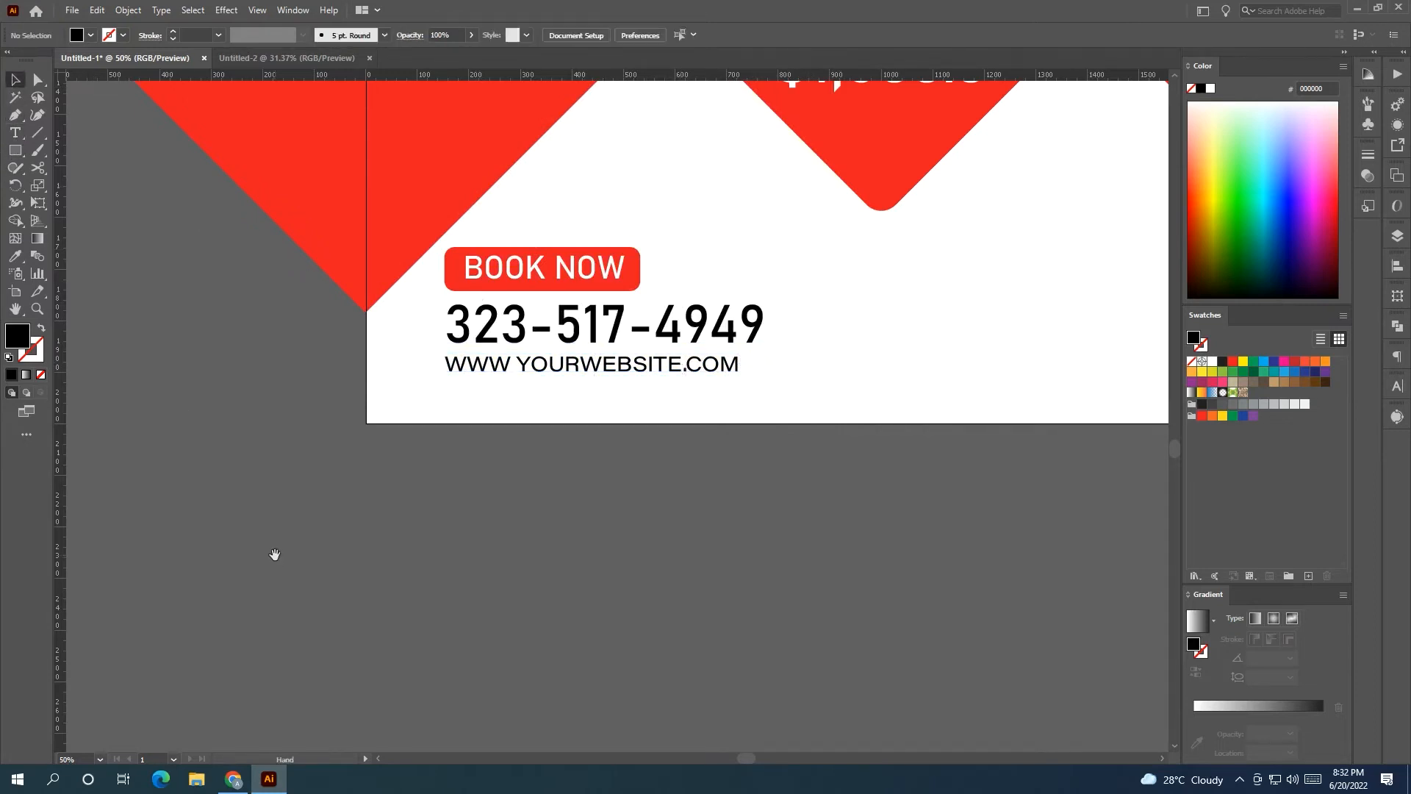
drag(298, 544, 277, 548)
scroll(588, 562, down, 4)
scroll(557, 566, up, 2)
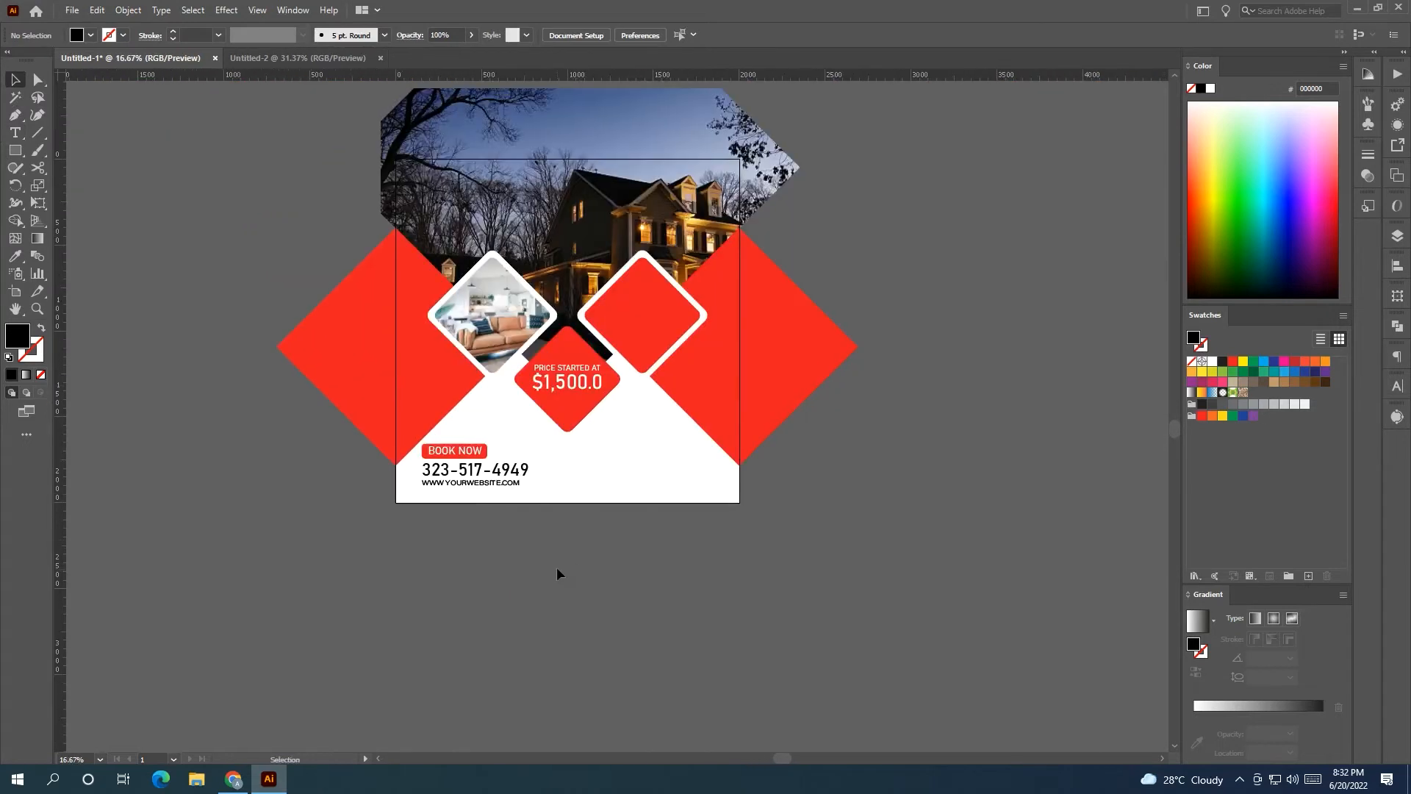
click(493, 467)
shift+click(475, 442)
shift+click(442, 415)
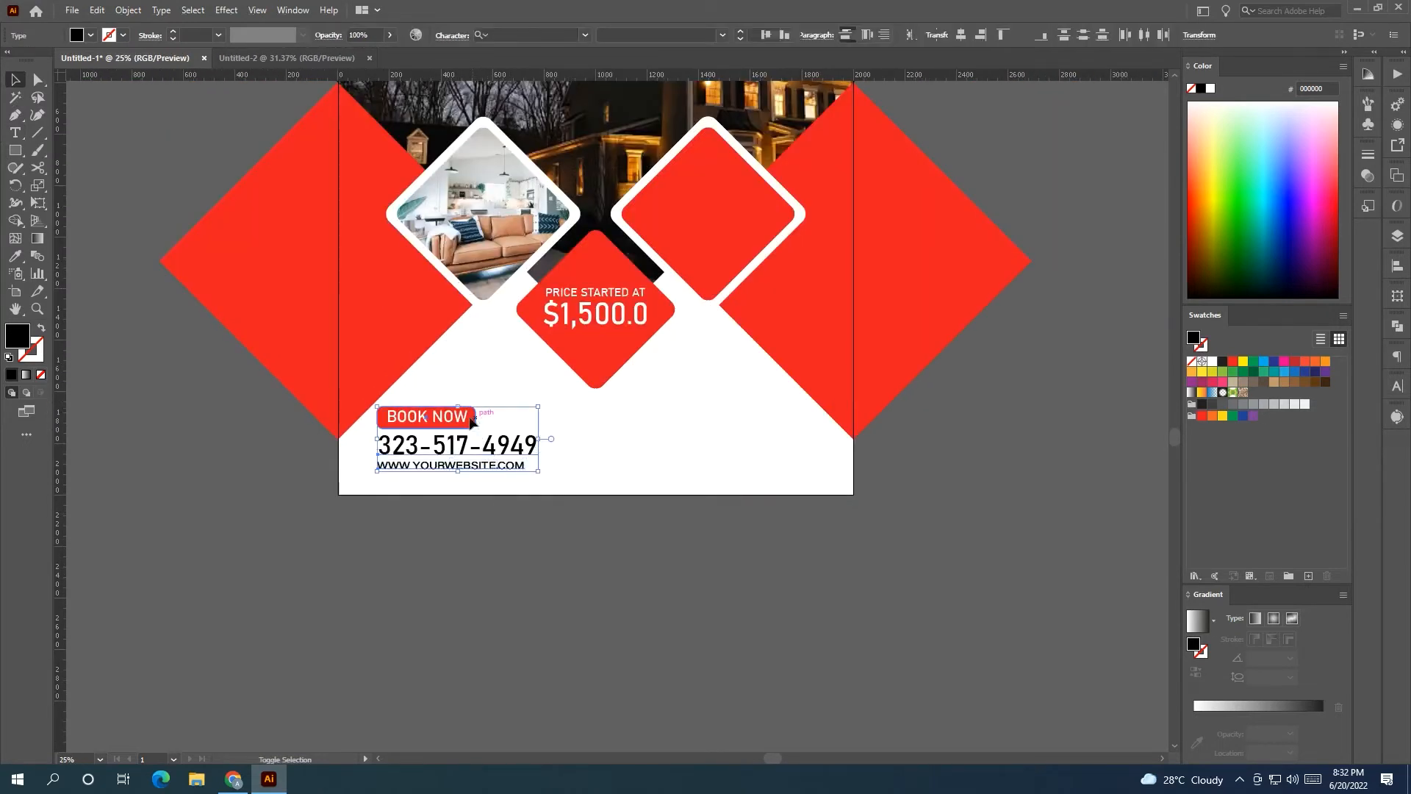
shift+click(471, 420)
drag(543, 441, 522, 442)
Deselect the contact block and select the right red diamond.
click(554, 488)
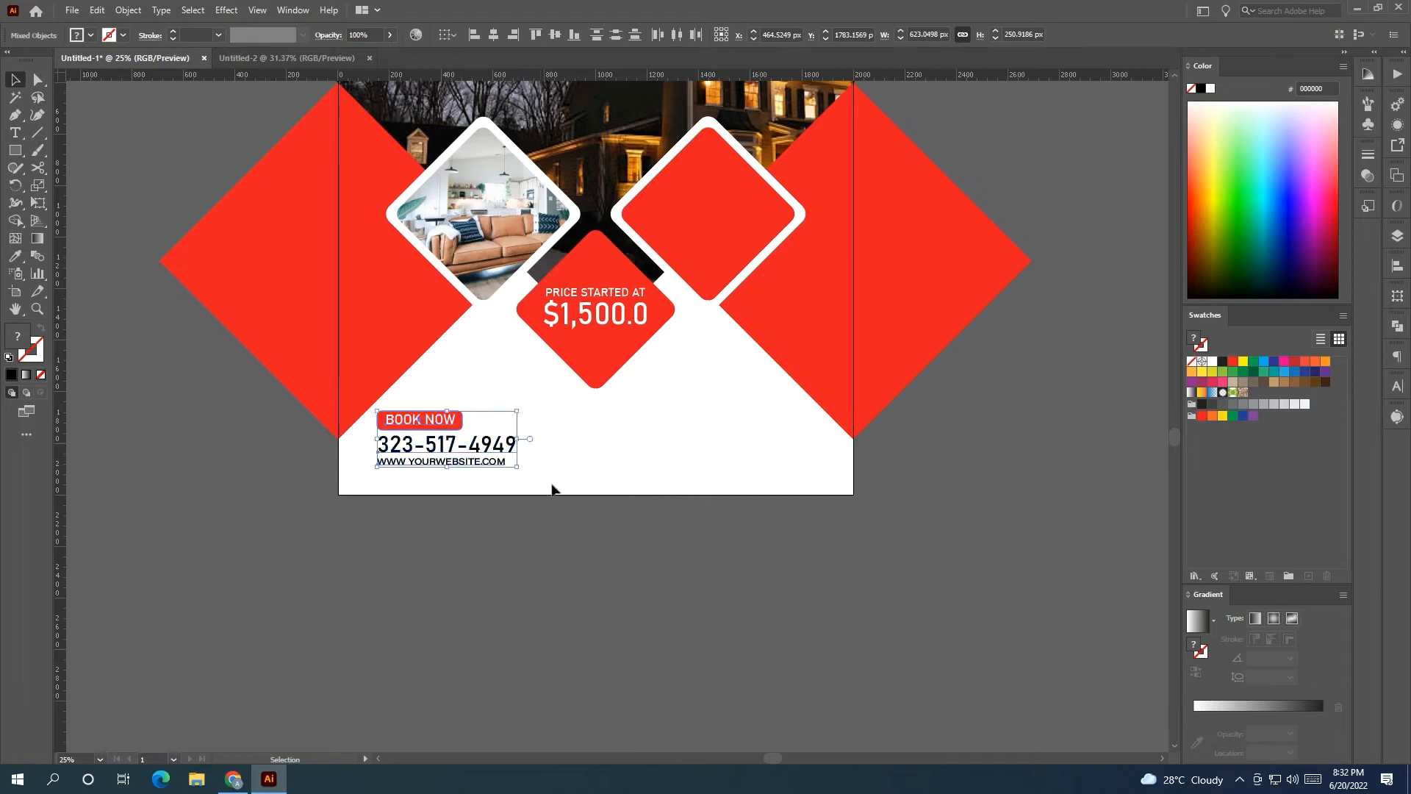
drag(574, 554, 514, 638)
click(816, 491)
scroll(816, 492, up, 2)
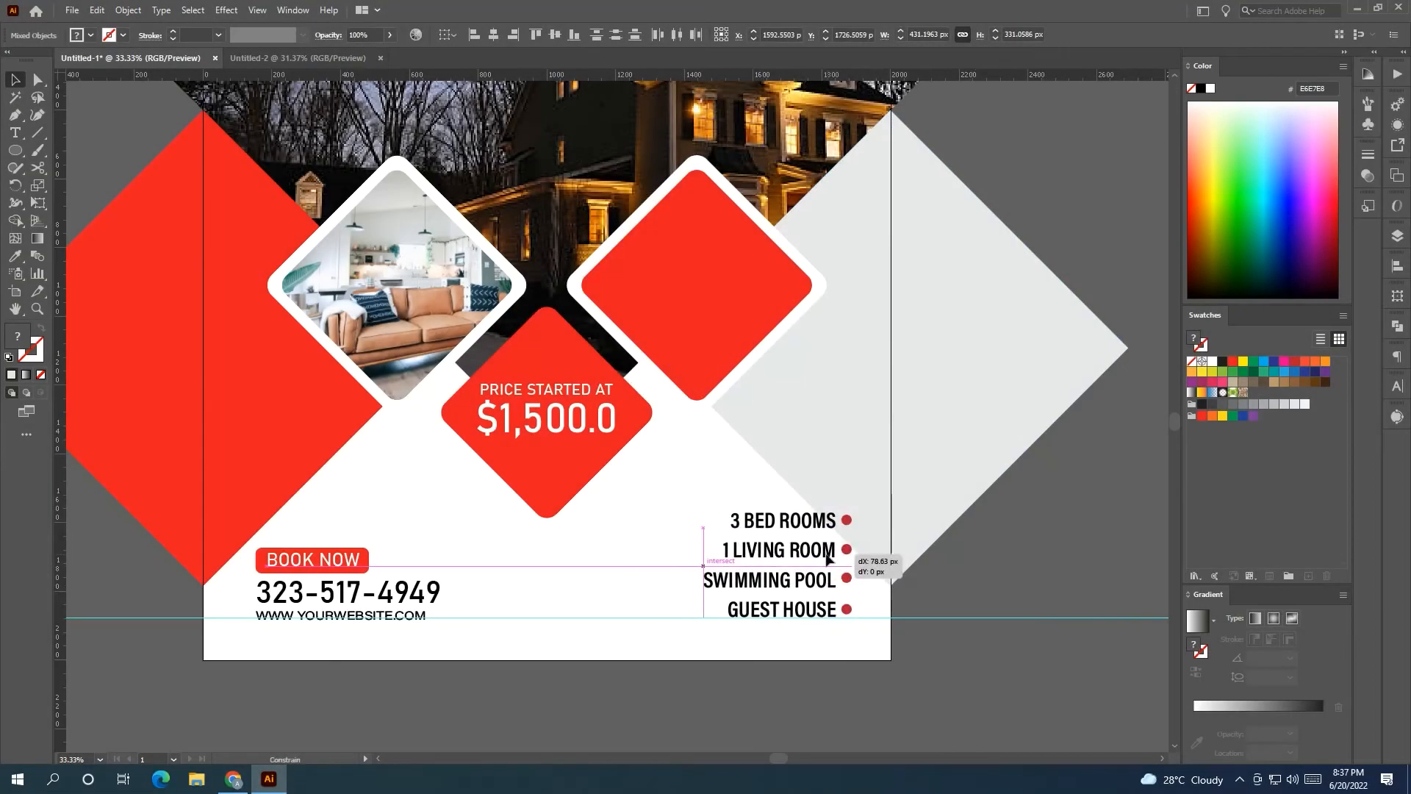
Duplicate the red diamond onto the photo's top-right corner and enlarge it to about 536.57 px.
click(968, 534)
drag(969, 535, 966, 628)
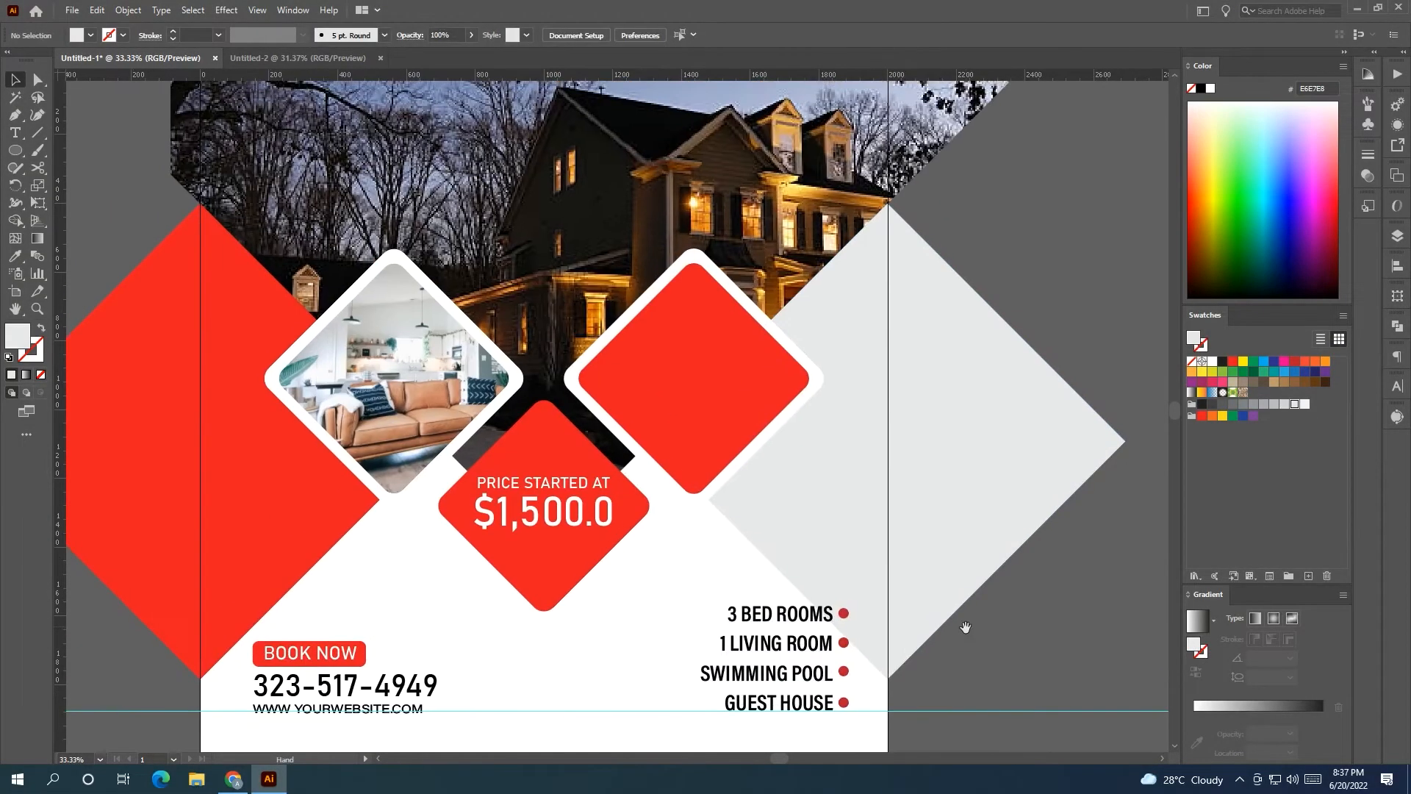
drag(779, 492, 811, 576)
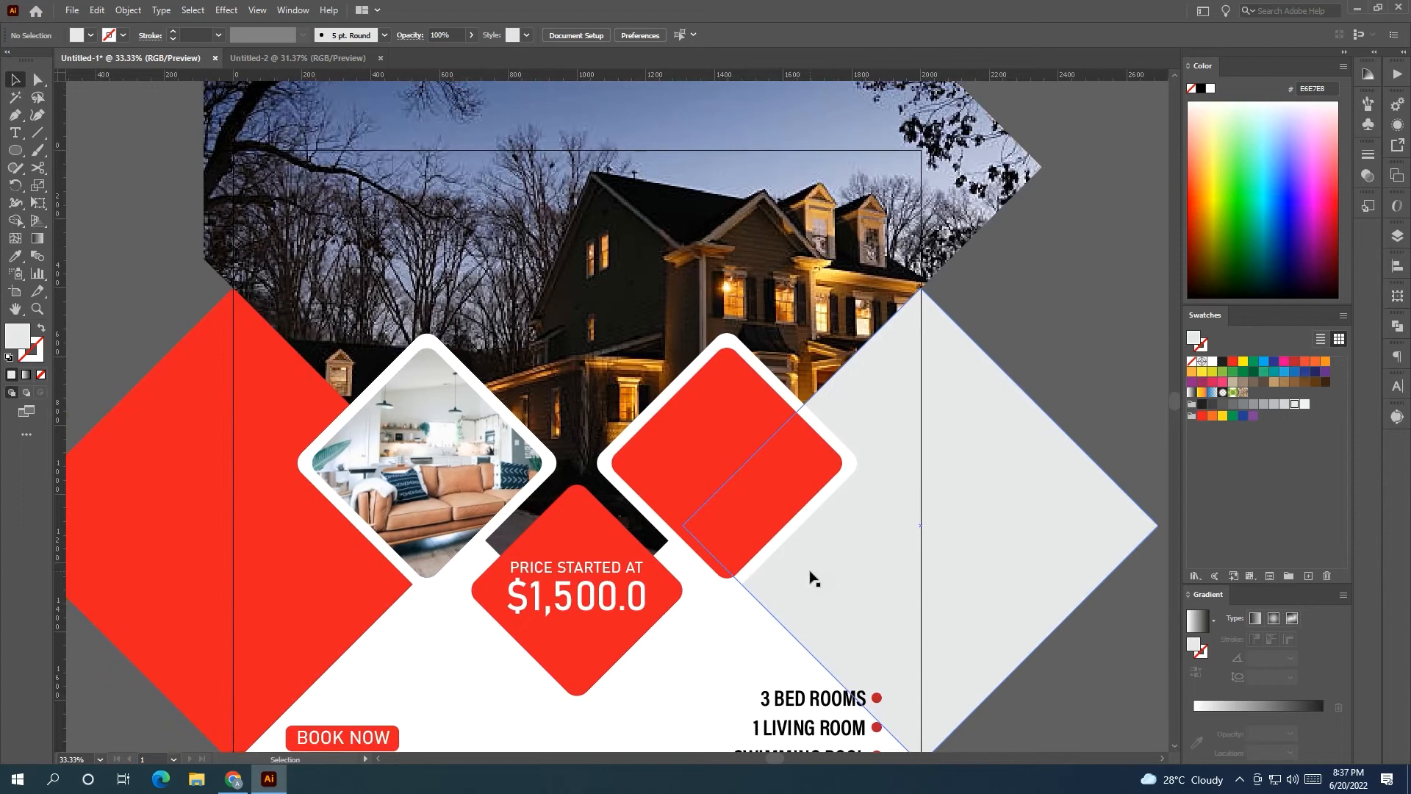
drag(761, 482, 881, 119)
drag(1047, 349, 1037, 449)
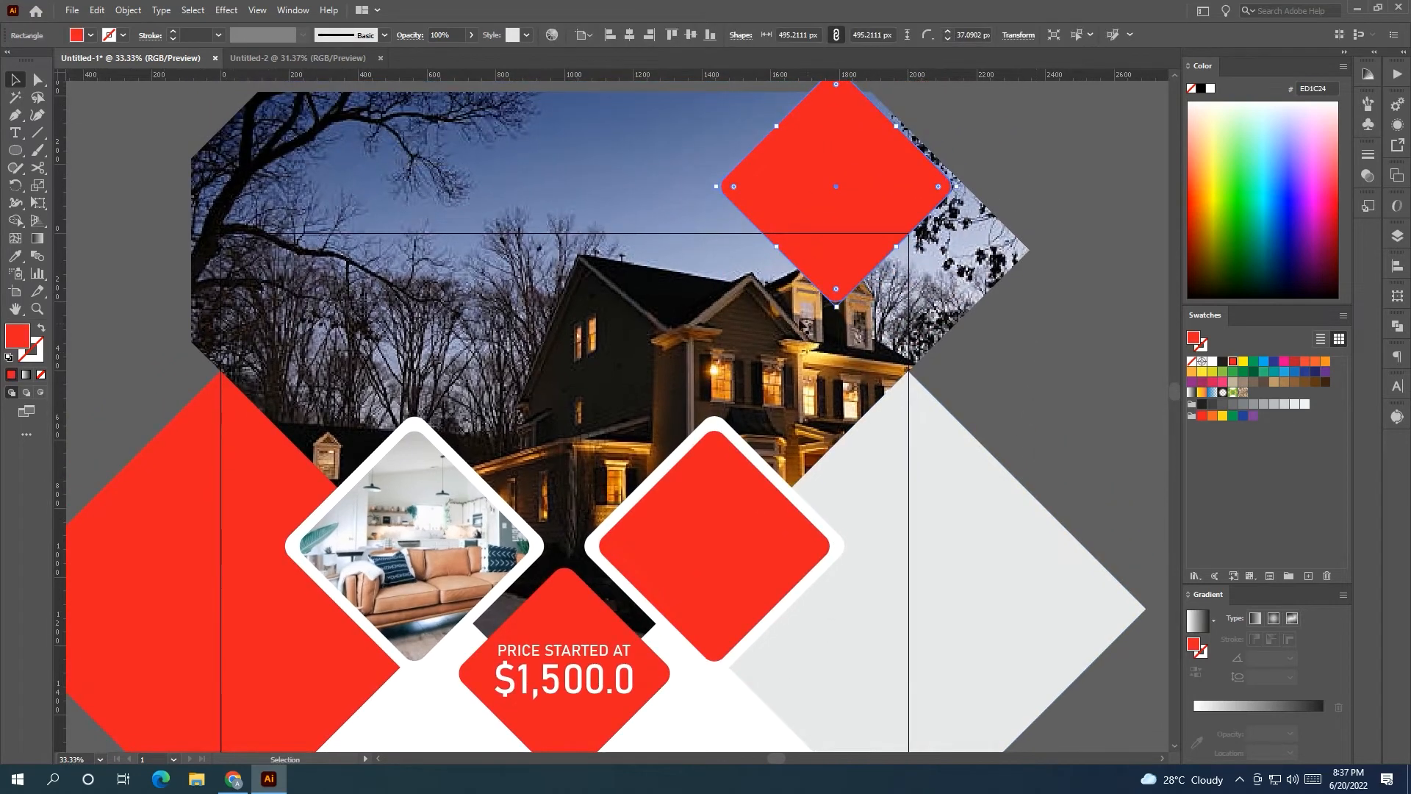
drag(861, 227, 905, 228)
drag(879, 292, 880, 295)
click(1079, 395)
scroll(1063, 378, down, 2)
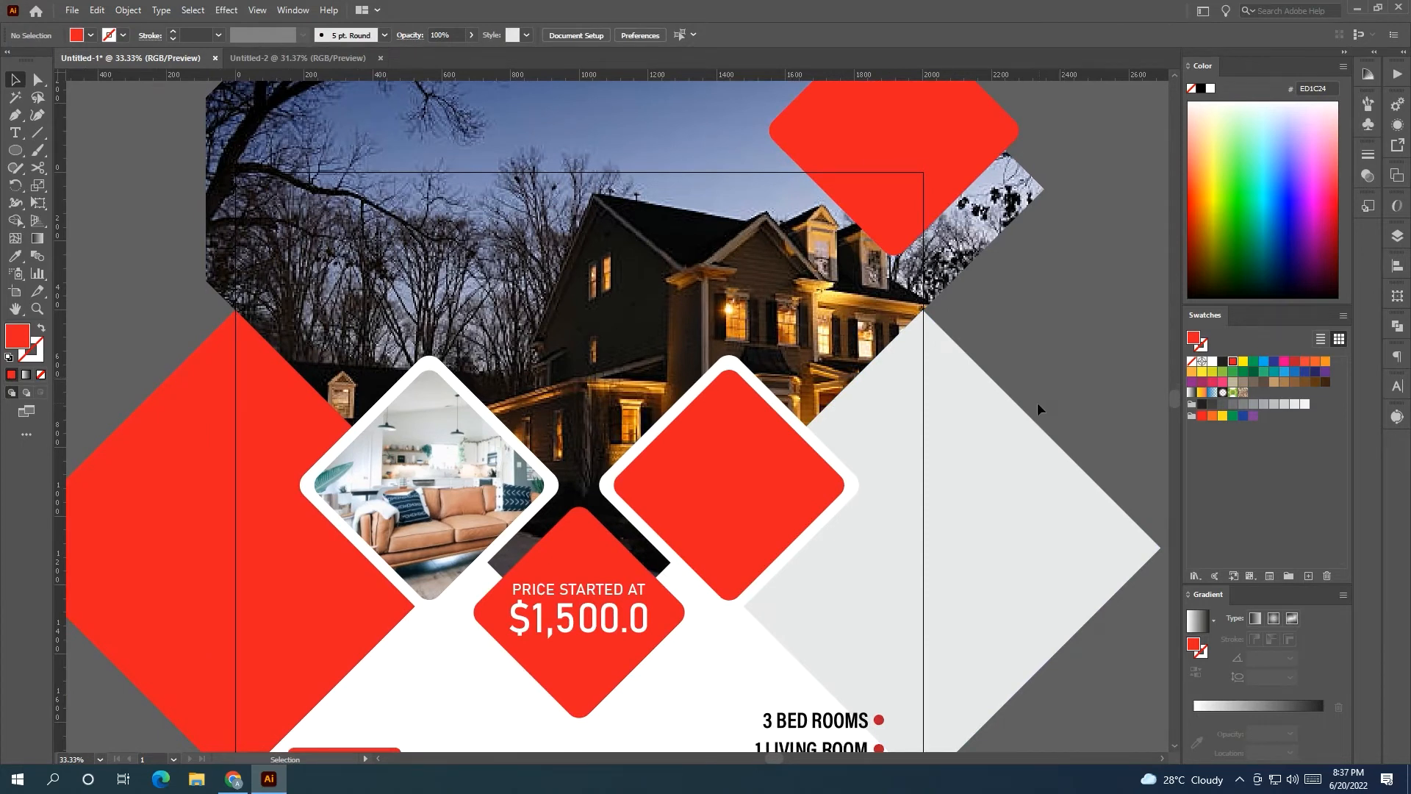
scroll(911, 450, left, 1)
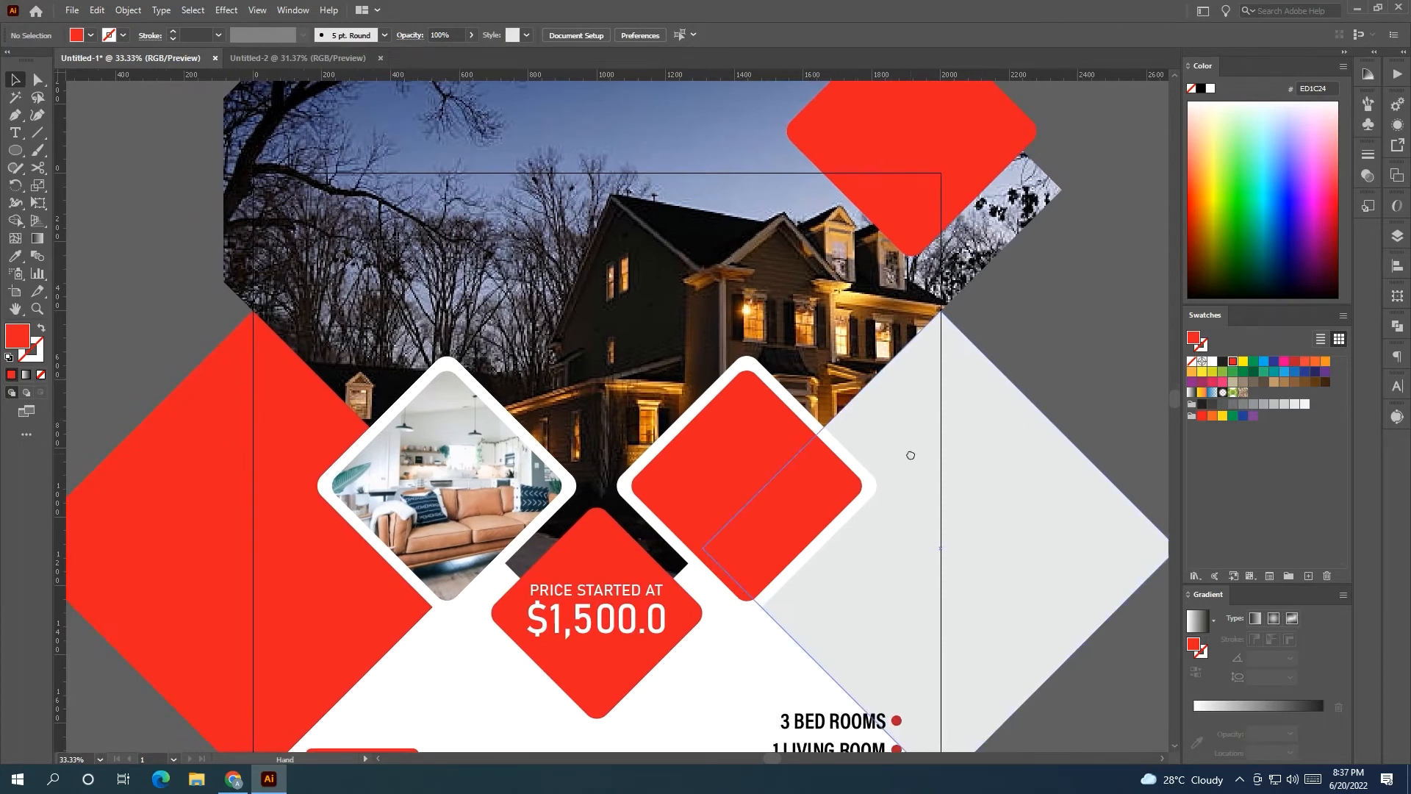
click(15, 133)
Add the FIND TOUR text beside the artboard and enlarge it.
scroll(280, 227, left, 5)
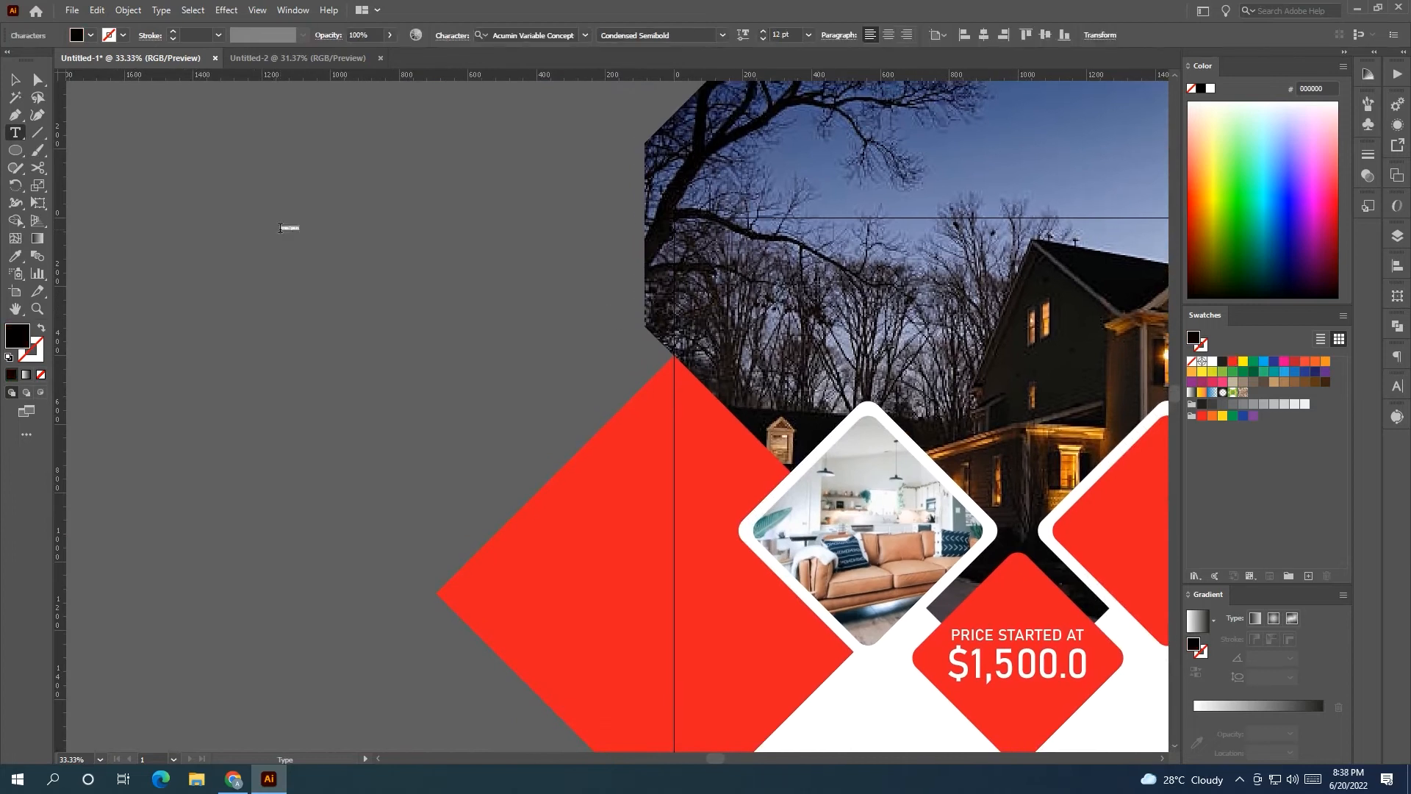
key(Escape)
drag(291, 237, 255, 243)
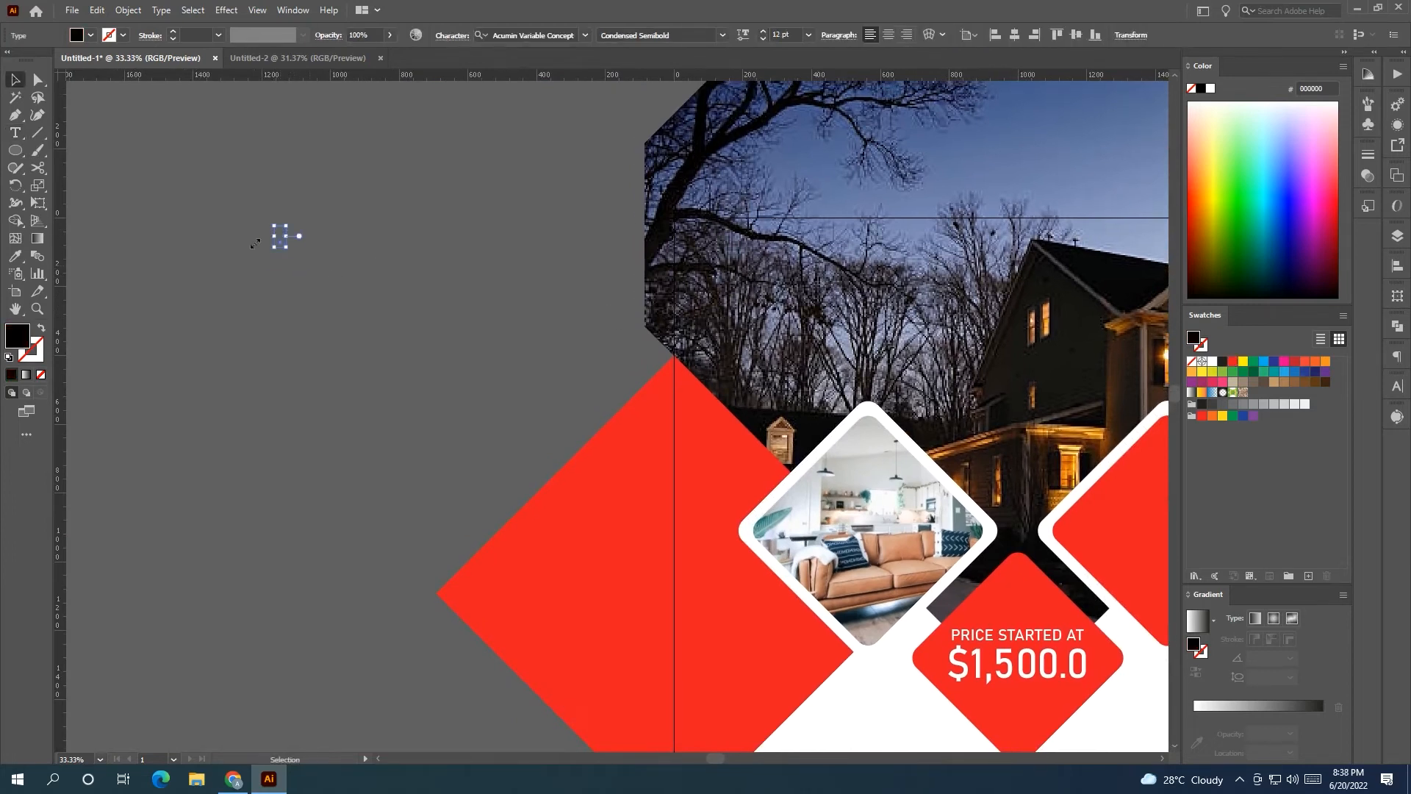
click(16, 131)
click(279, 237)
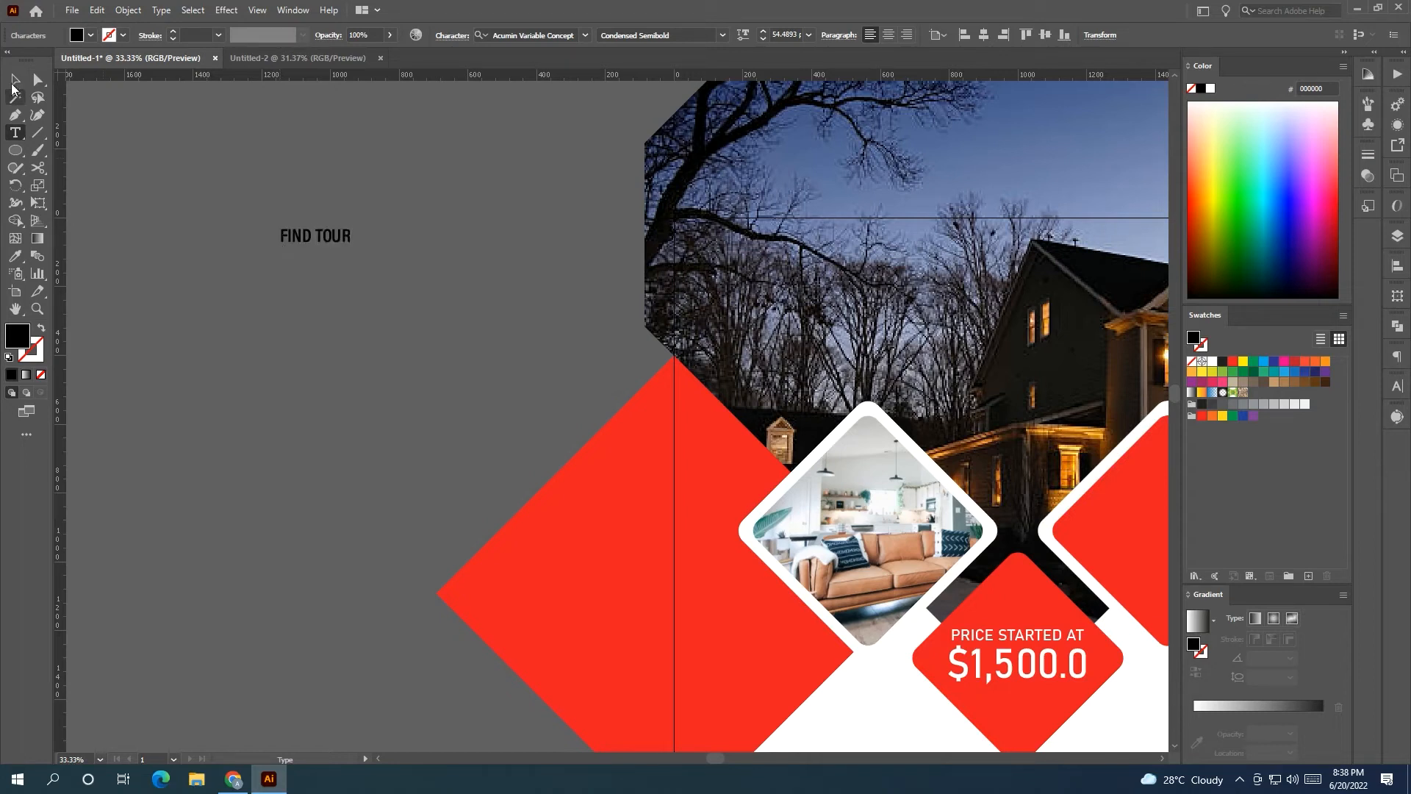
Scale up a copy of FIND TOUR and retype it as DREAM.
click(15, 81)
drag(357, 269, 265, 284)
key(t)
key(BackSpace)
text(DREAN)
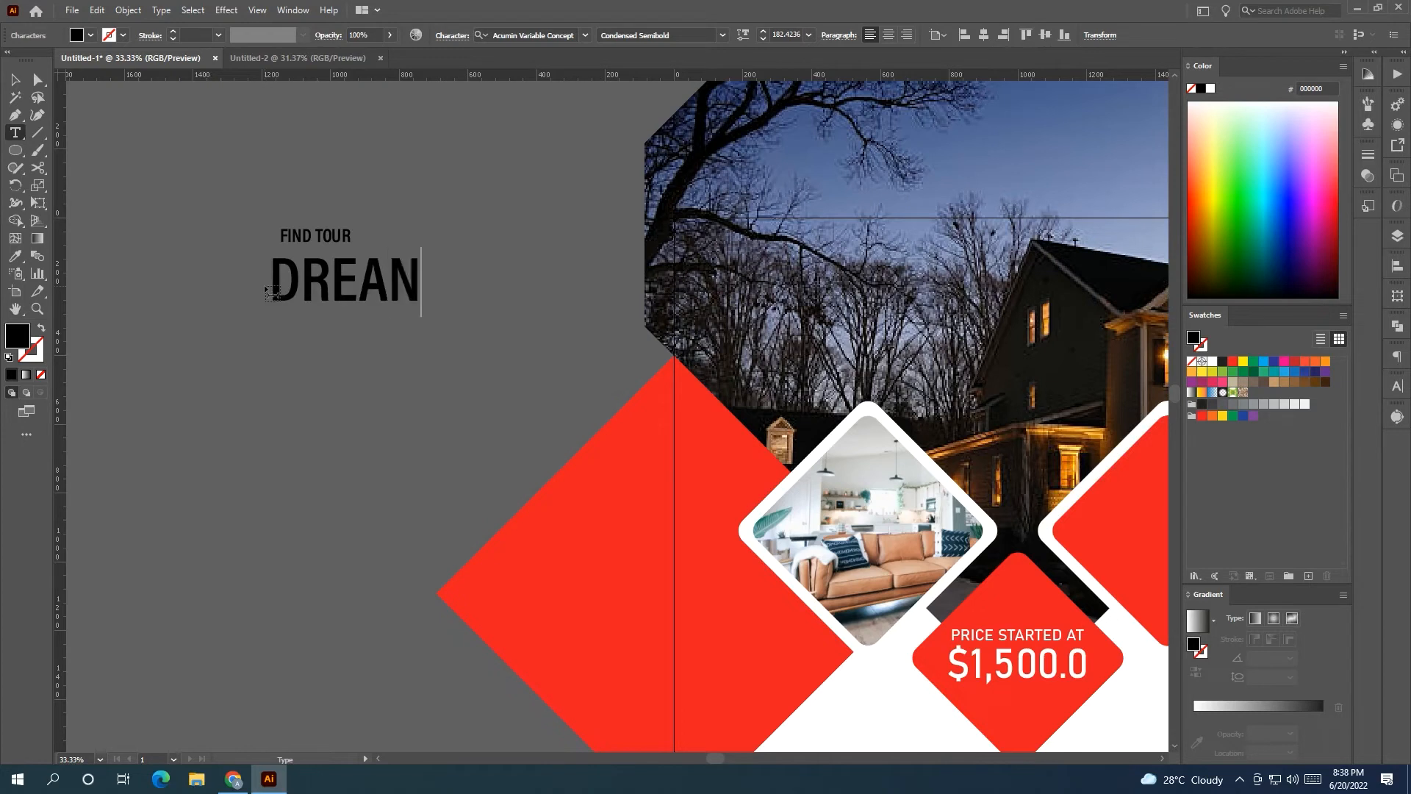
key(BackSpace)
text(M)
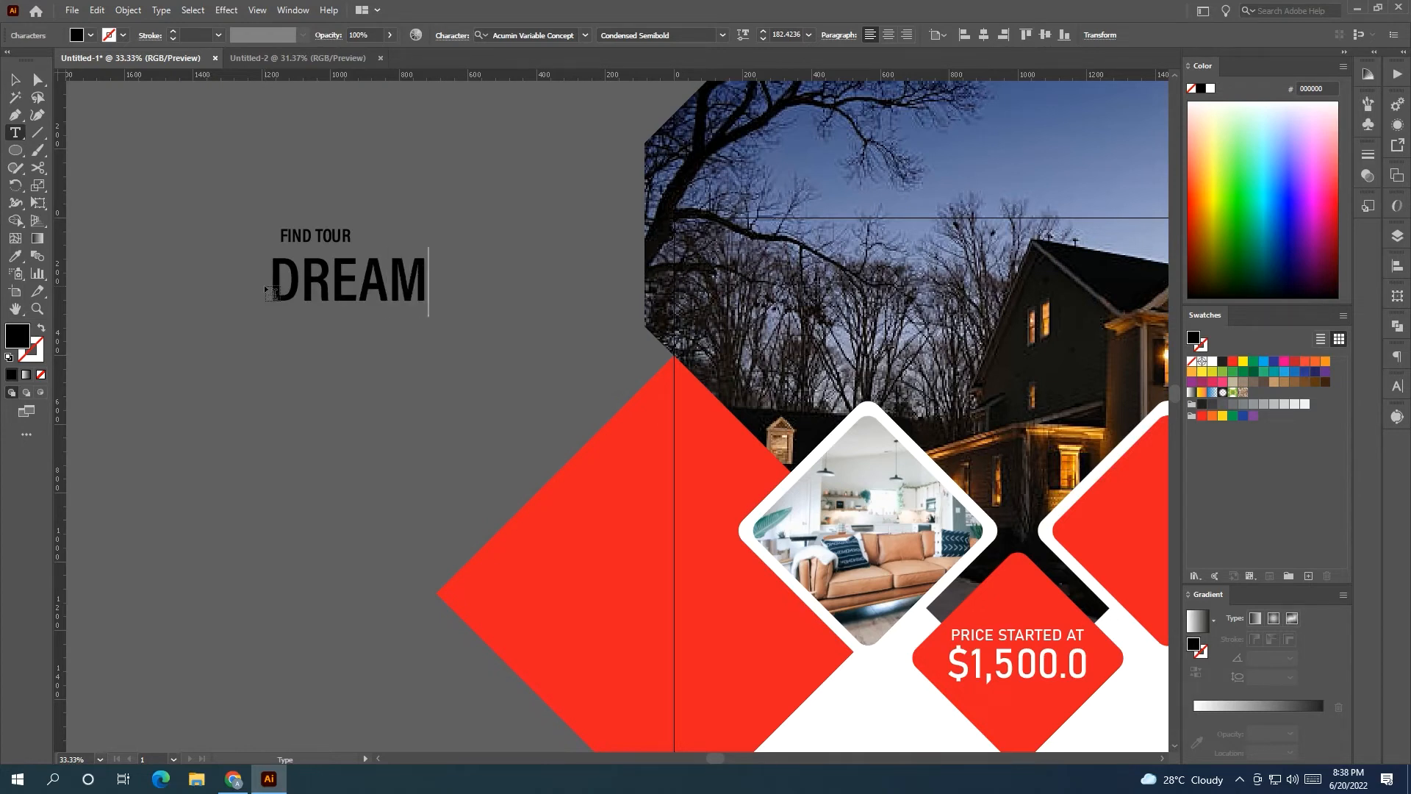
key(Escape)
Duplicate DREAM directly below and retype the copy as HOUSE.
drag(358, 271, 266, 350)
key(BackSpace)
text(HOM)
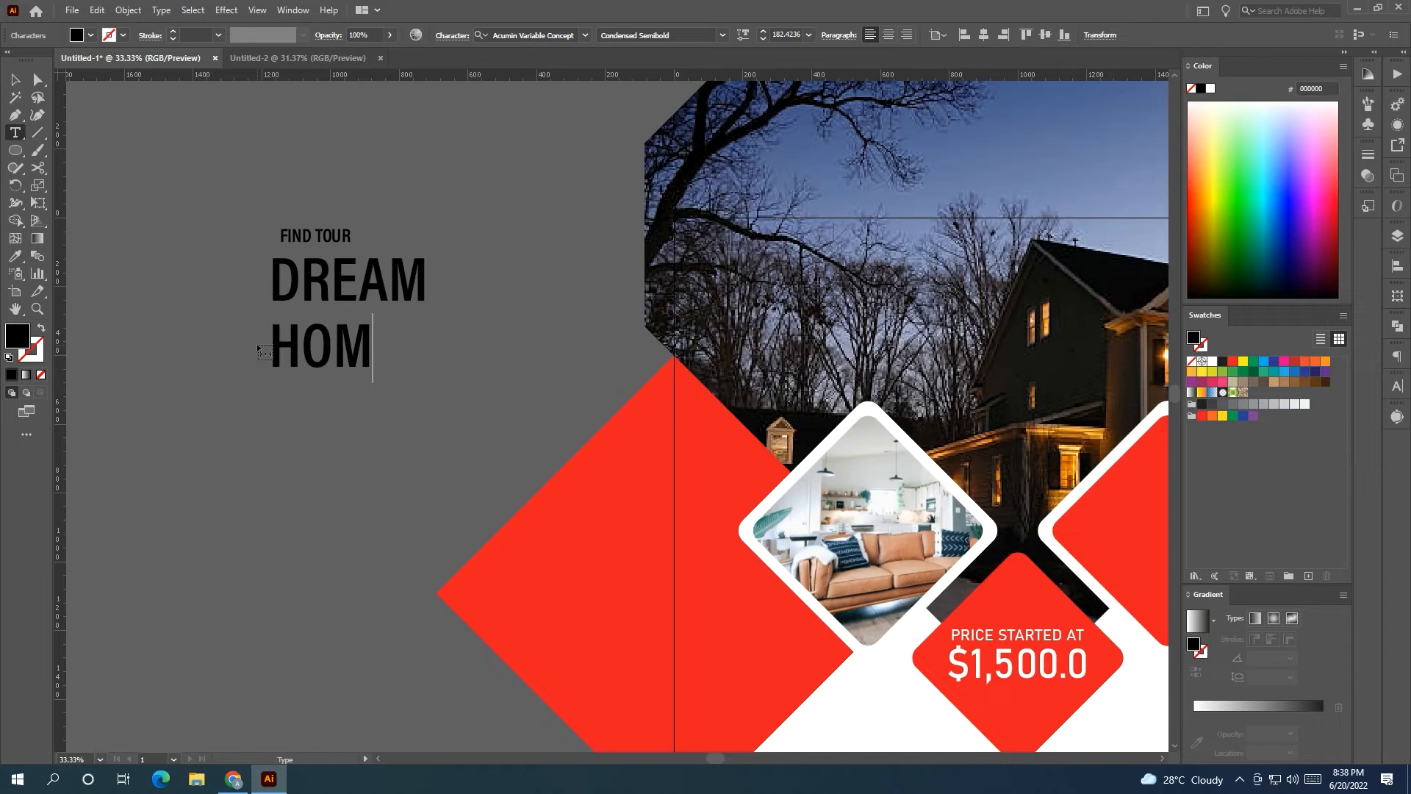
key(BackSpace)
text(USE)
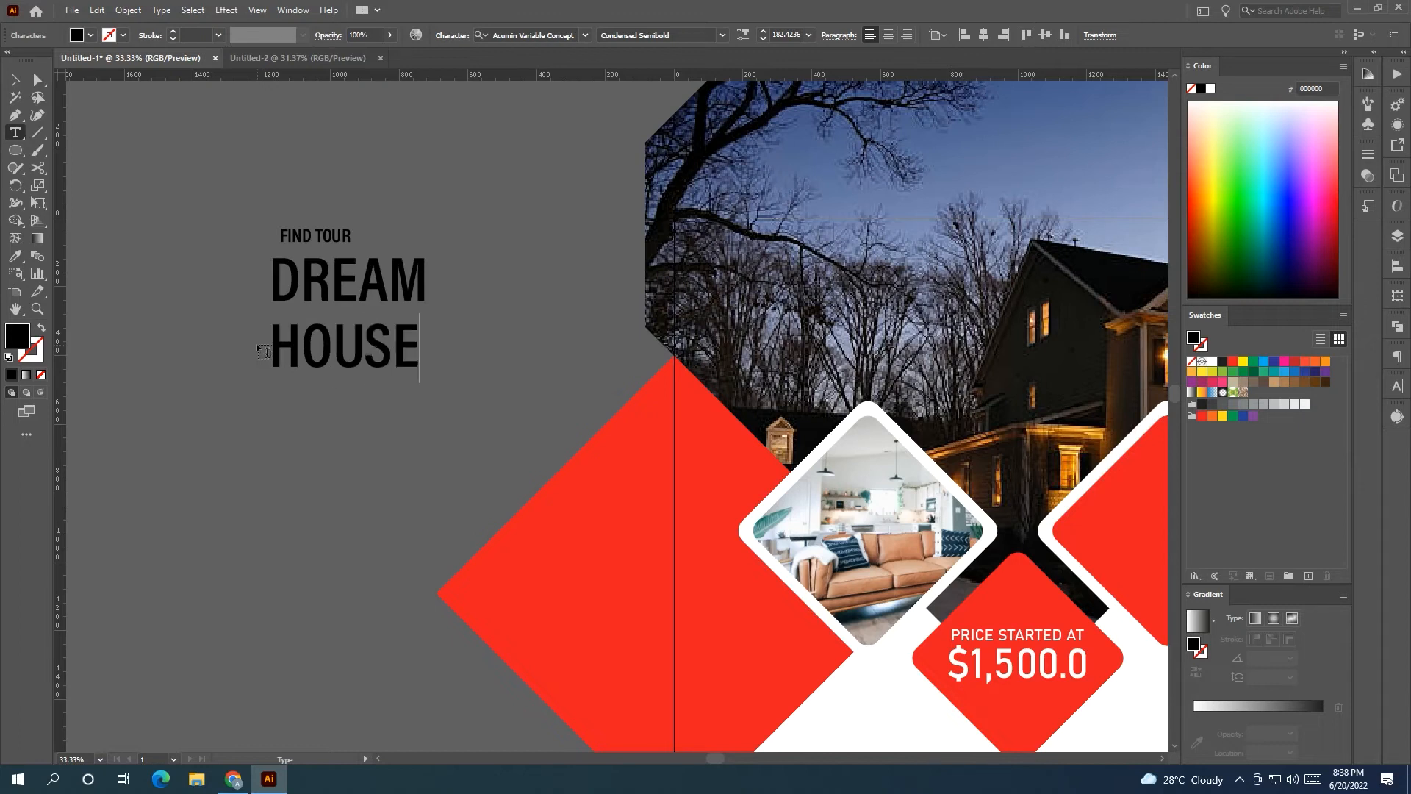
key(Escape)
click(352, 456)
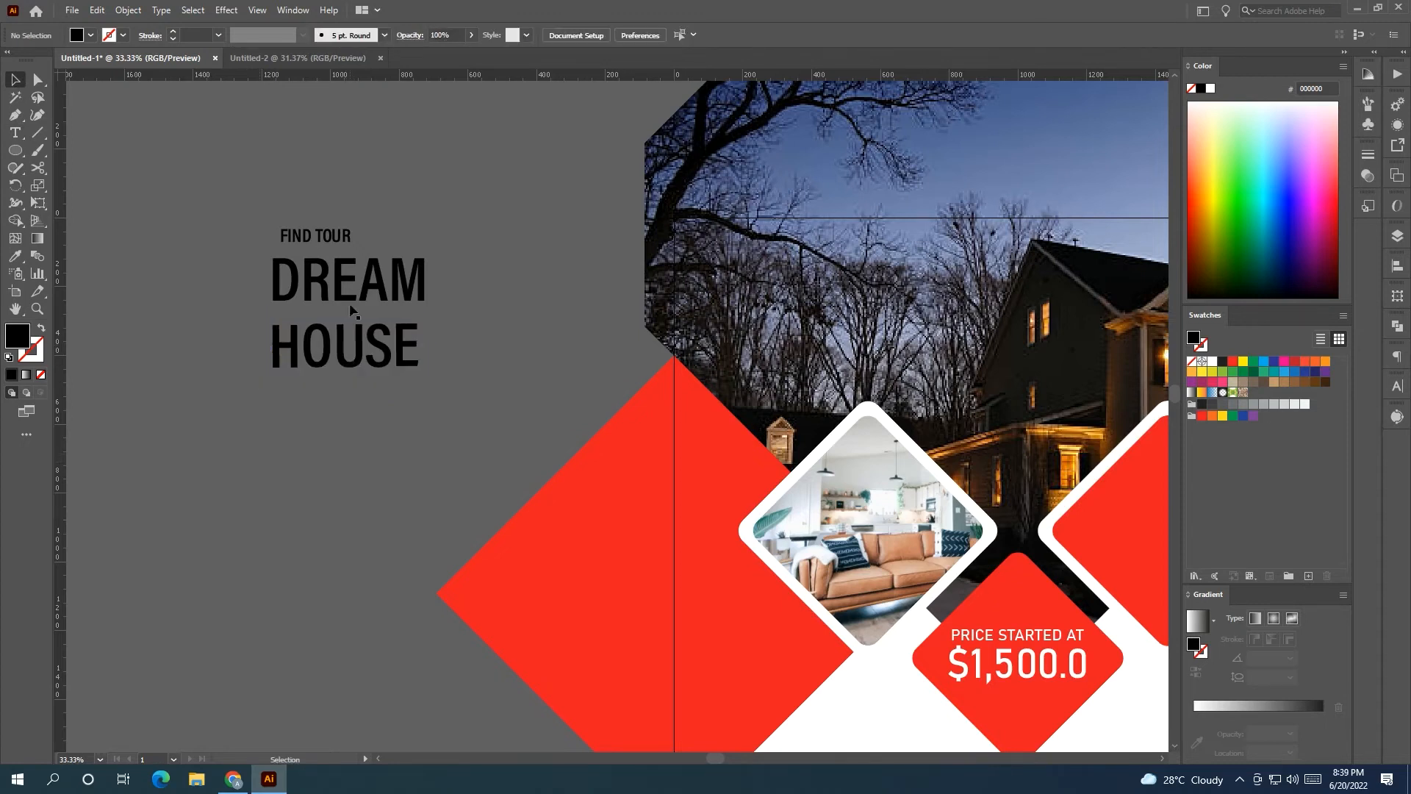
Copy the left red diamond over the photo's upper left, enlarge it and lower its opacity.
scroll(362, 397, down, 2)
scroll(353, 412, up, 1)
drag(341, 417, 302, 439)
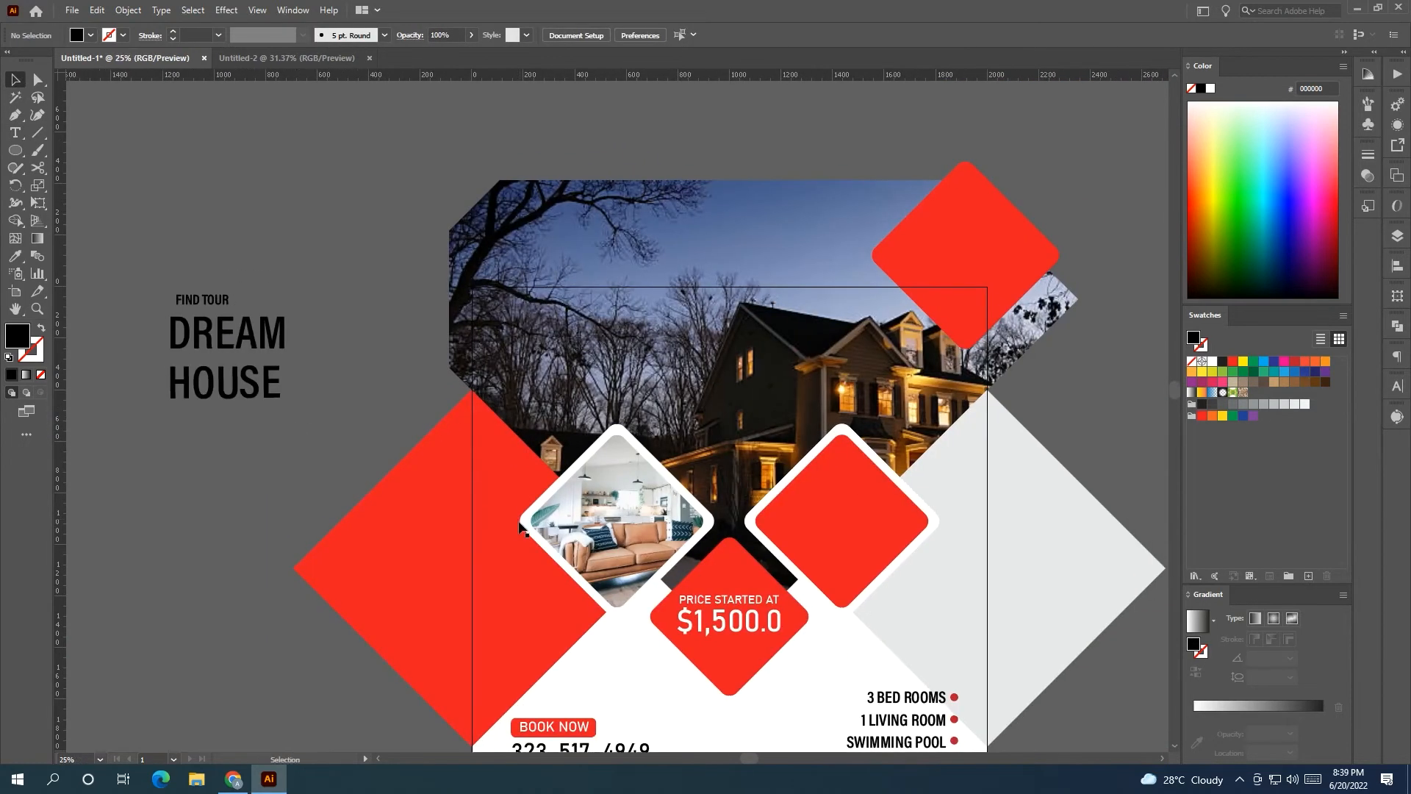
drag(446, 537, 610, 346)
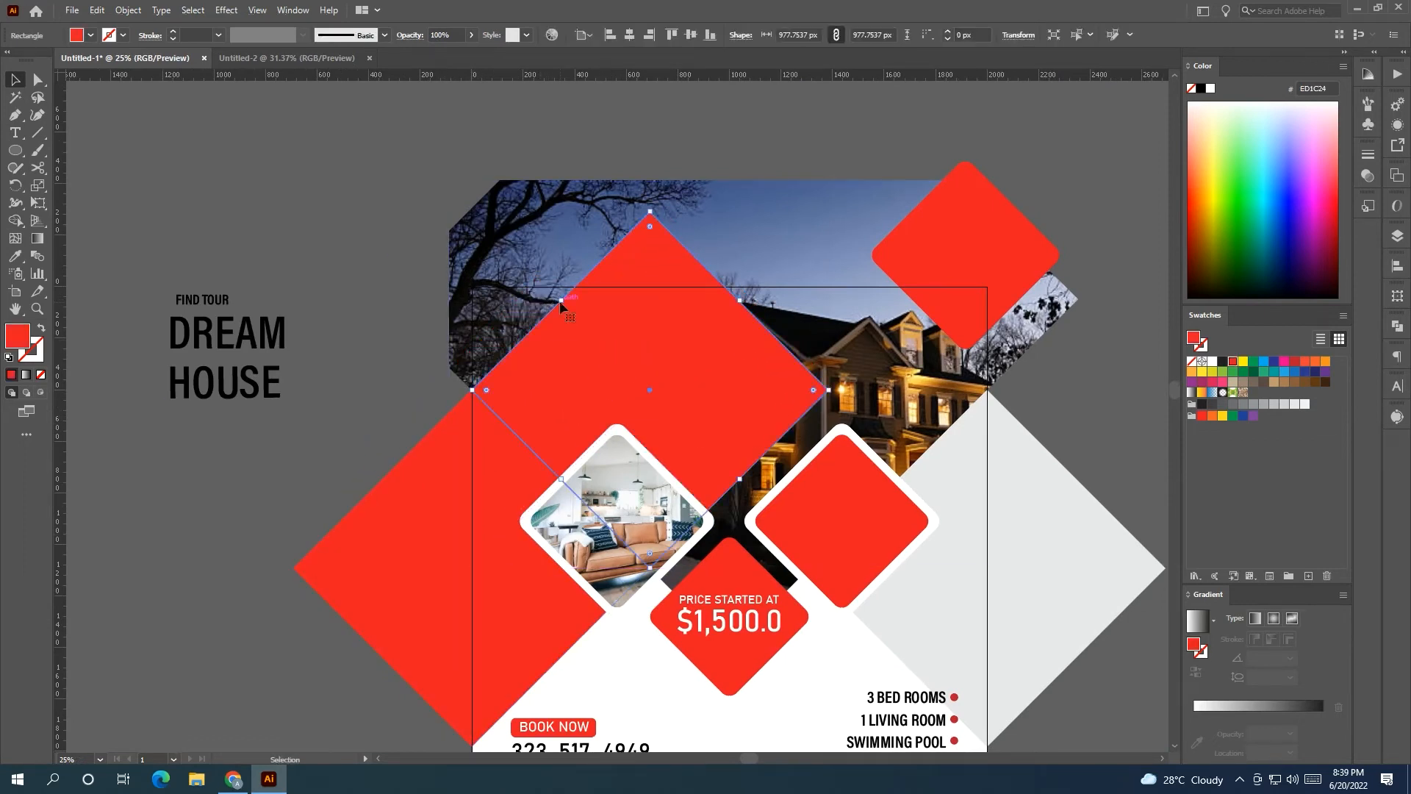
drag(561, 301, 503, 243)
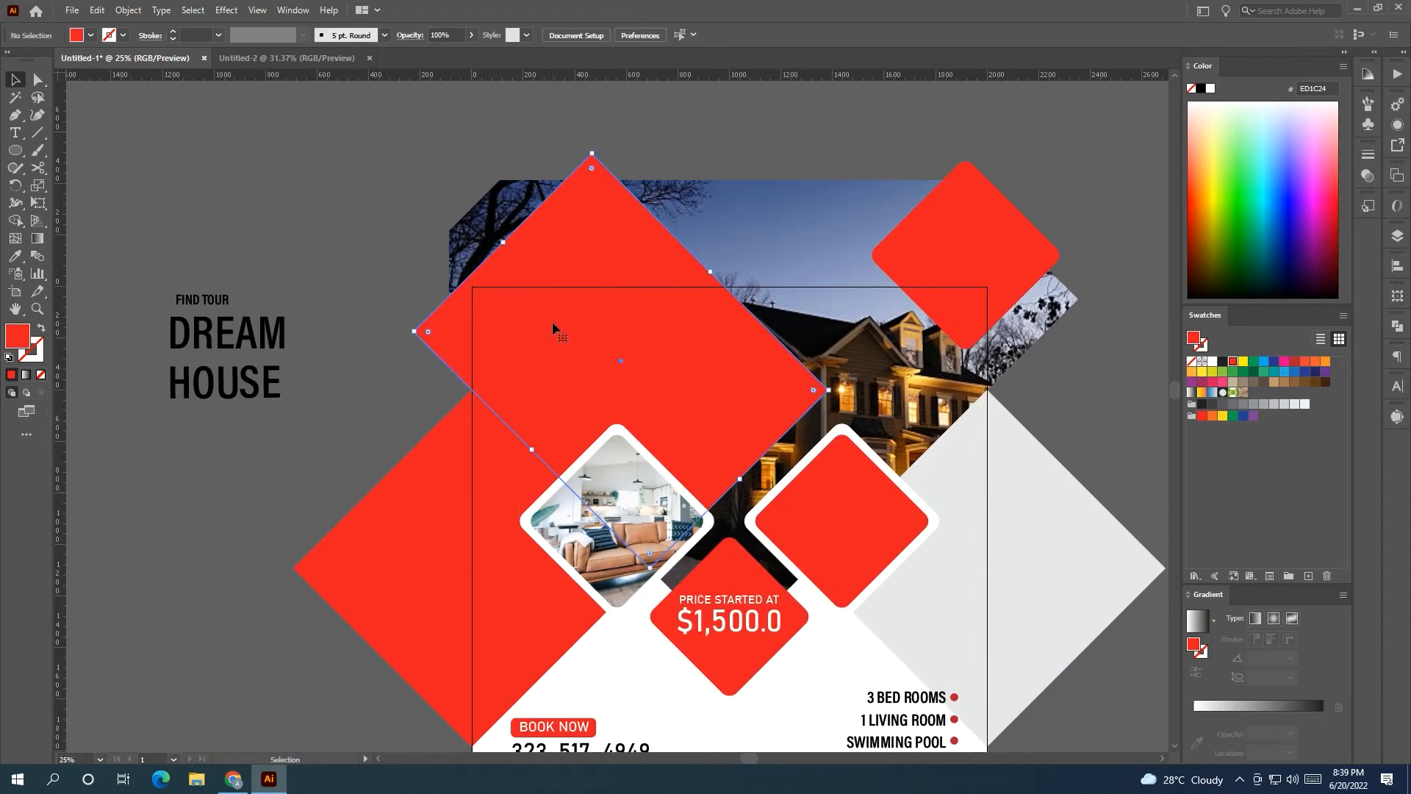
click(471, 35)
drag(474, 53, 434, 61)
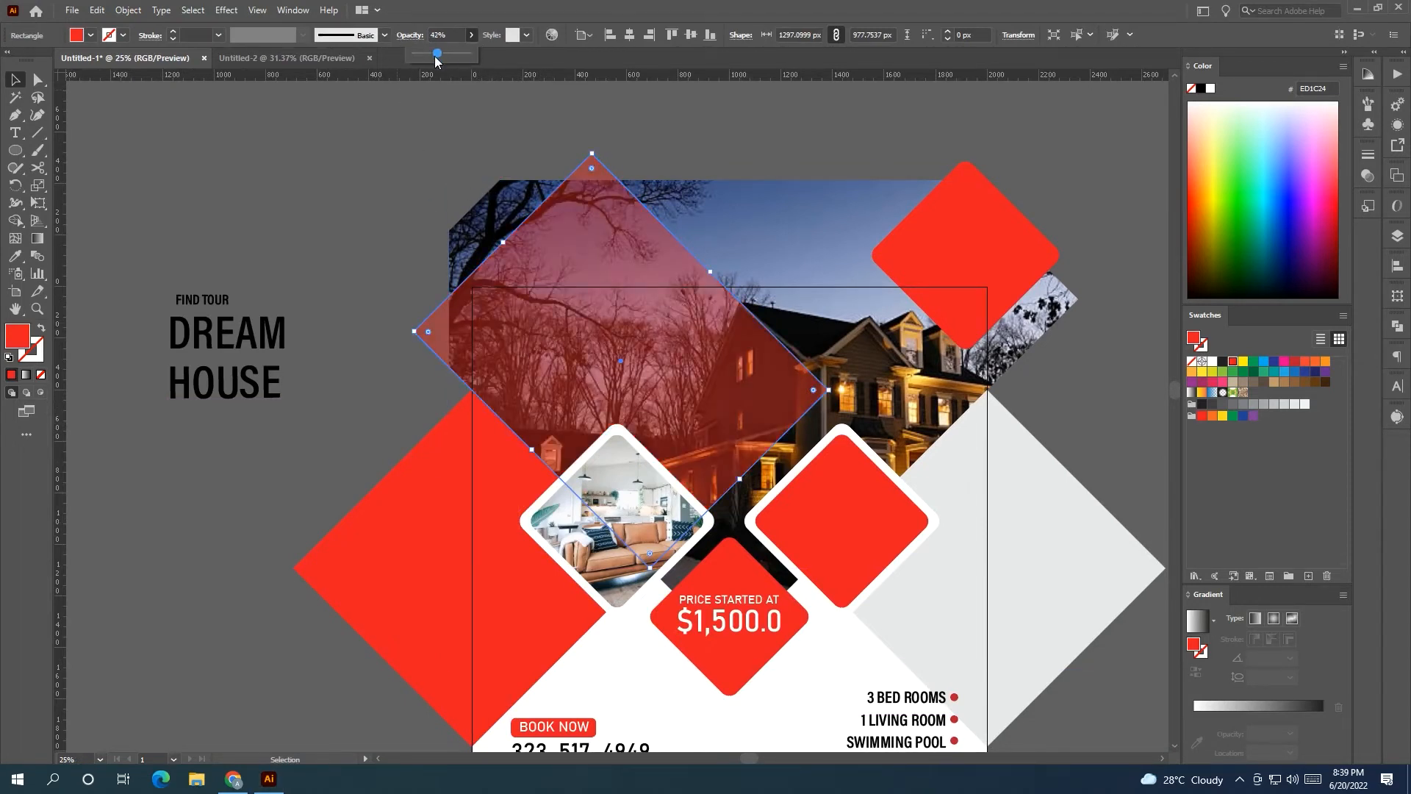
Round the copied diamond's right corner slightly.
drag(813, 390, 724, 390)
drag(596, 160, 596, 167)
drag(723, 393, 737, 392)
drag(770, 164, 584, 185)
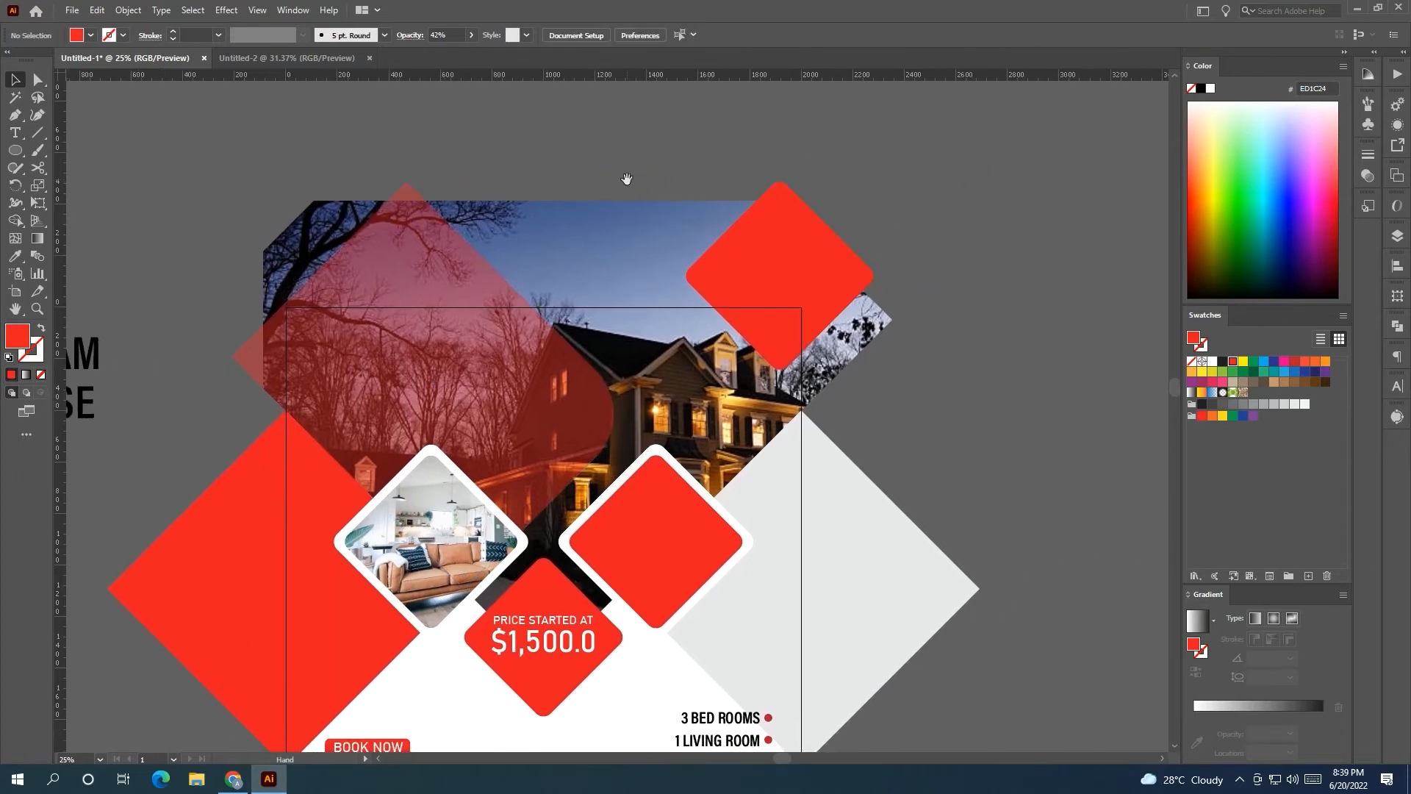
Set the diamond to Overlay blending at 60% opacity.
click(1368, 179)
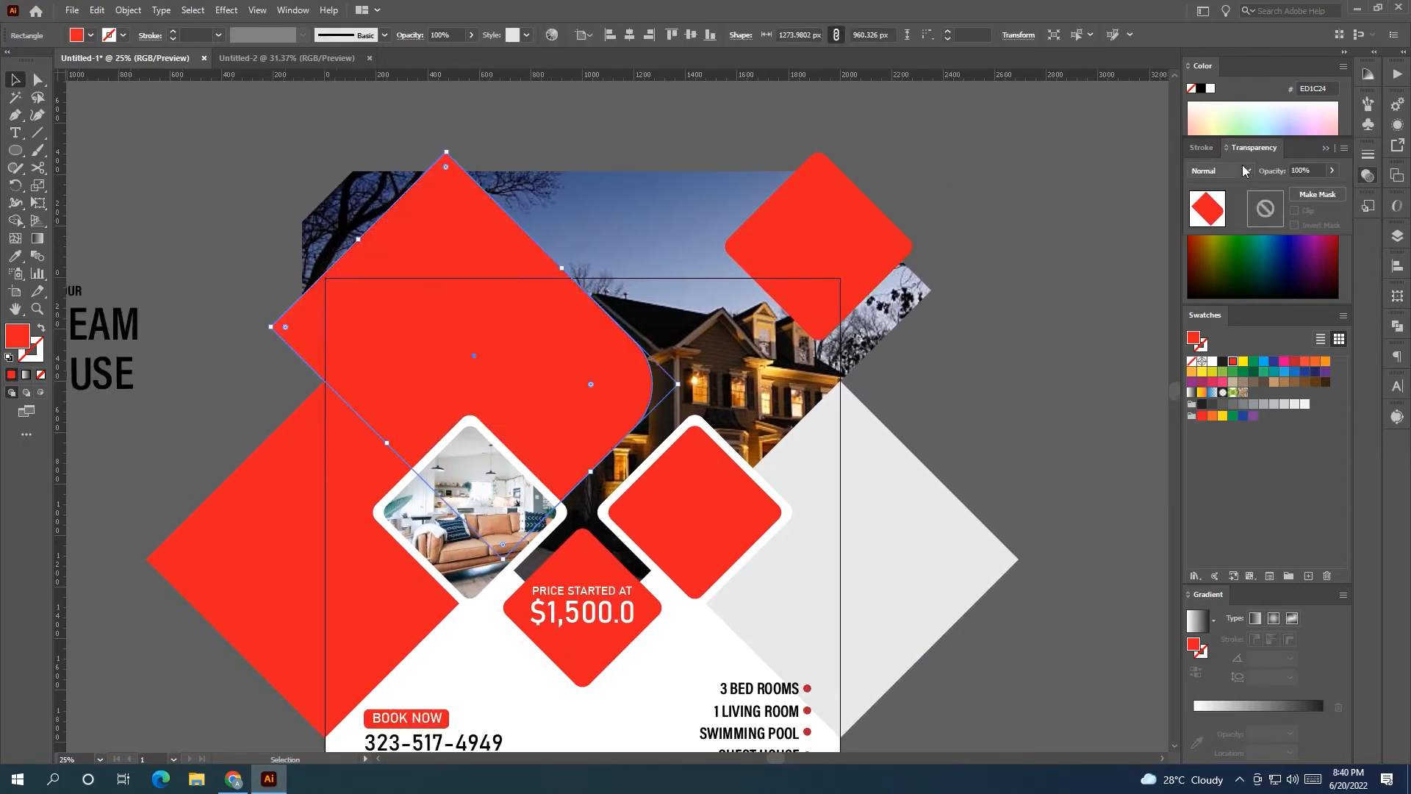
click(1220, 170)
click(1220, 318)
click(471, 35)
drag(450, 58, 449, 58)
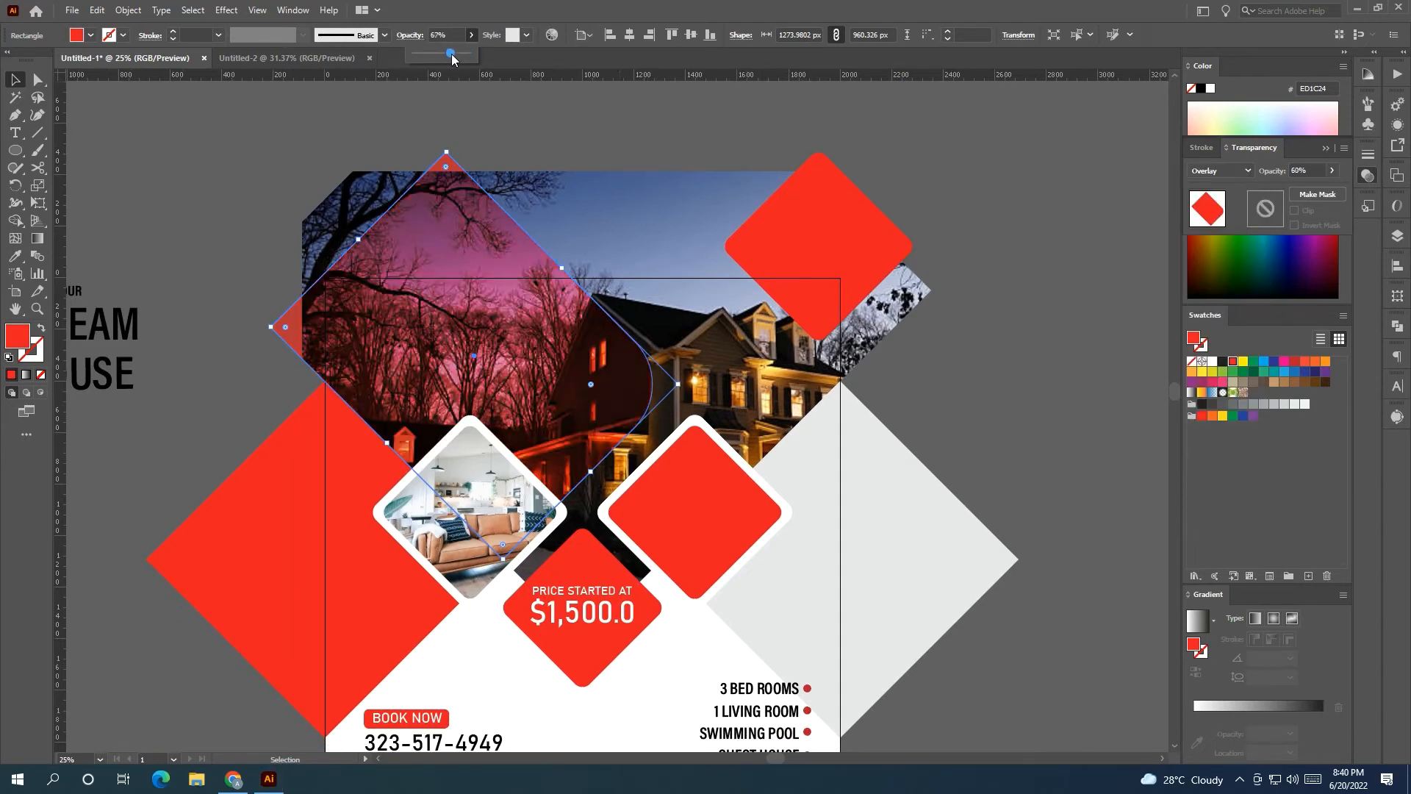
click(503, 129)
drag(218, 169, 426, 123)
drag(360, 159, 266, 266)
Make the headline text white and set DREAM in Condensed Black Italic.
shift+click(297, 339)
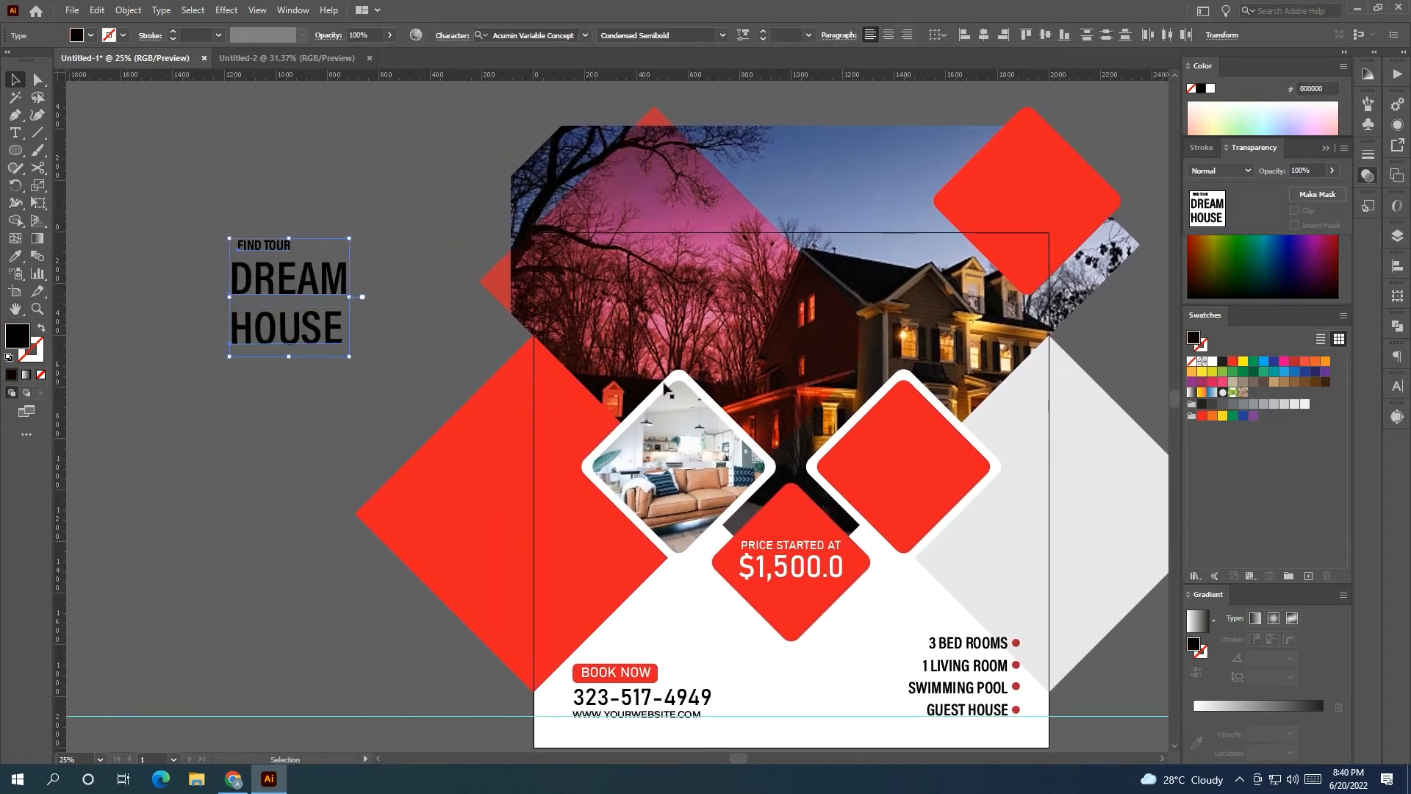
click(1213, 363)
click(331, 135)
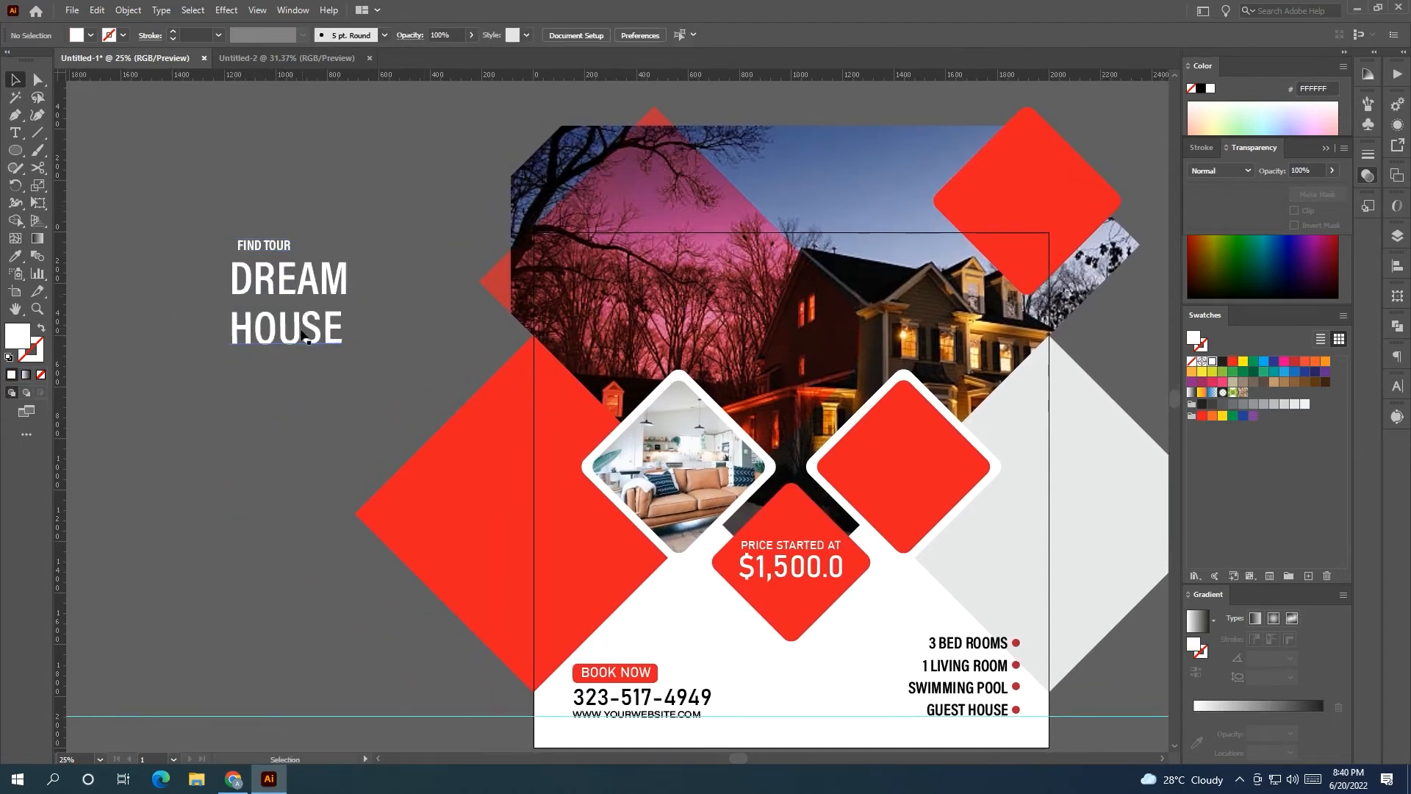
click(264, 278)
click(582, 35)
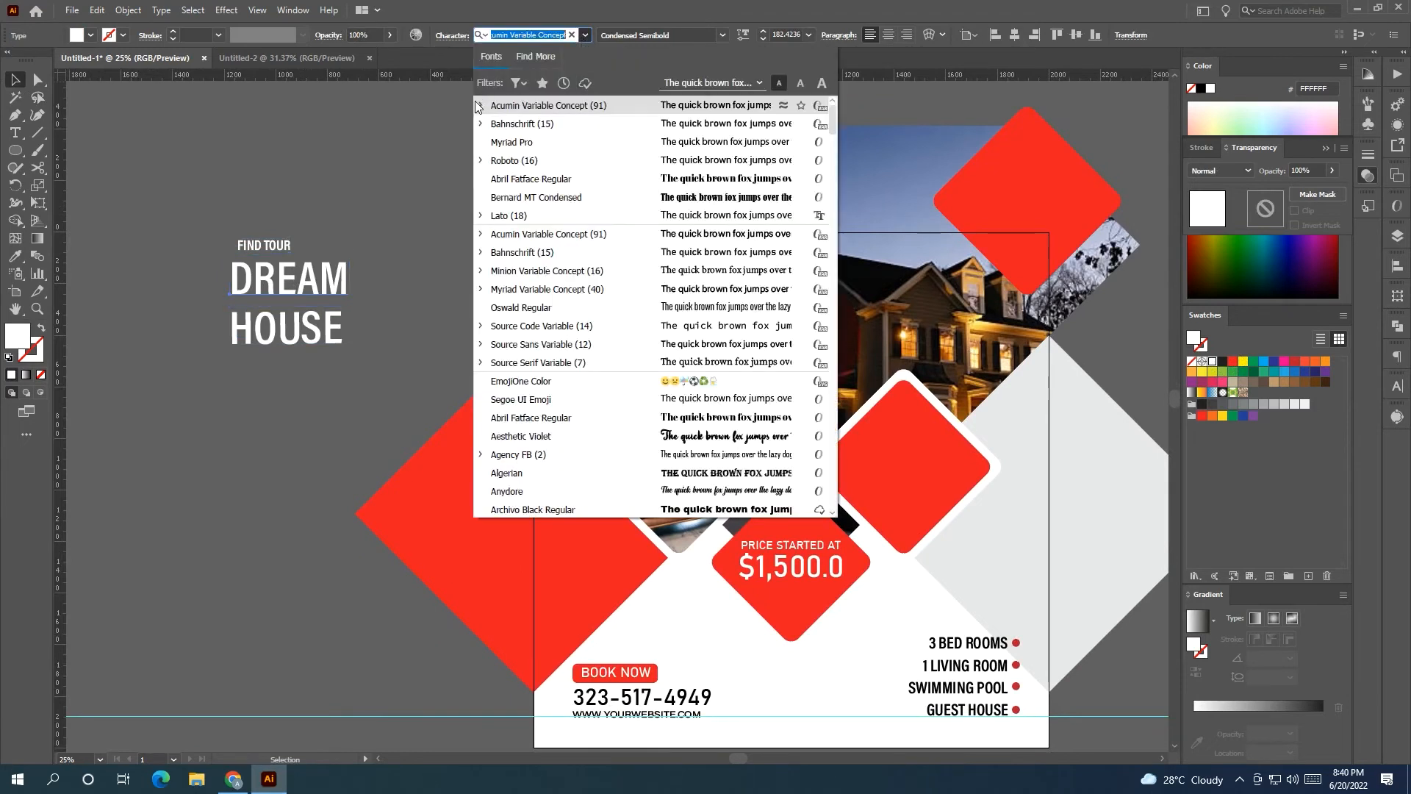
scroll(632, 205, down, 3)
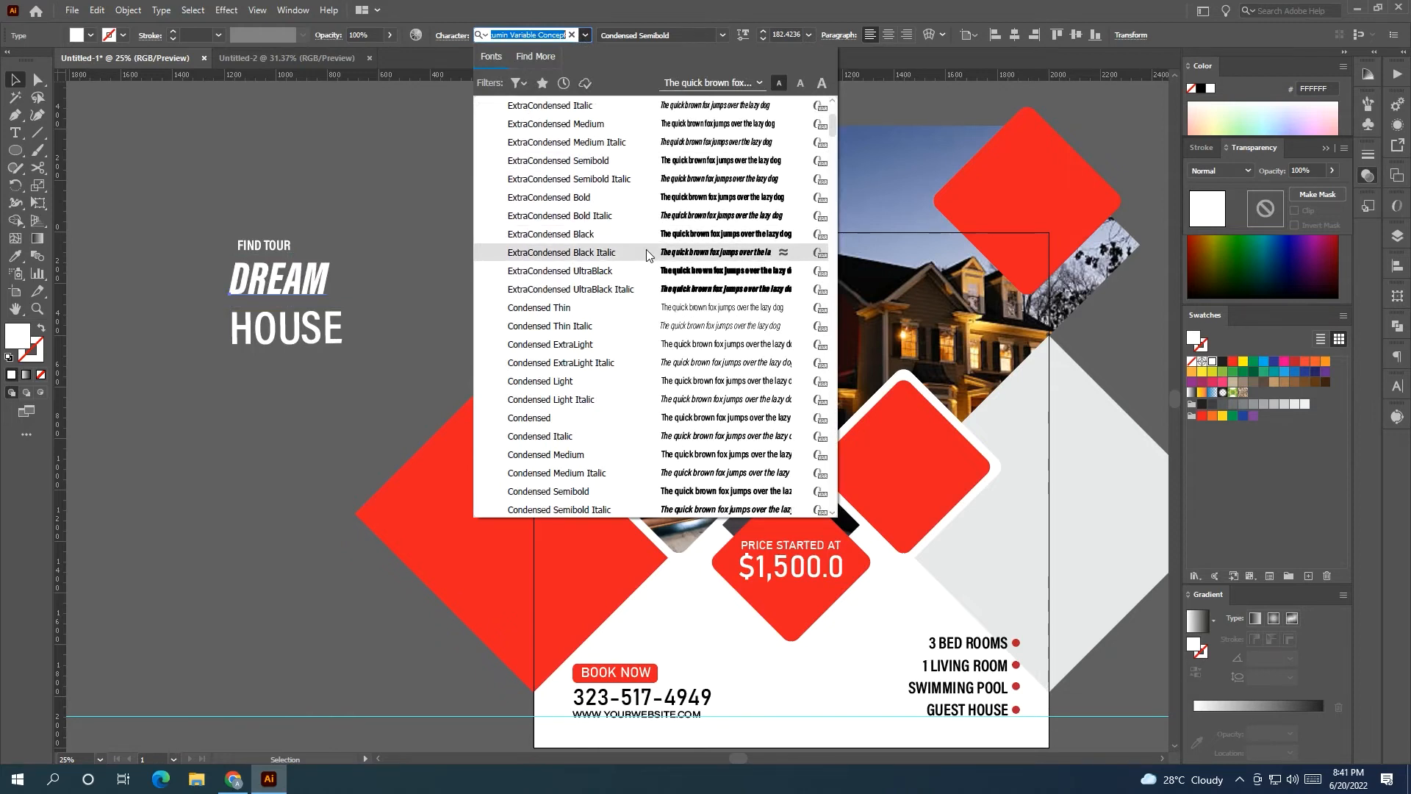
scroll(647, 255, down, 4)
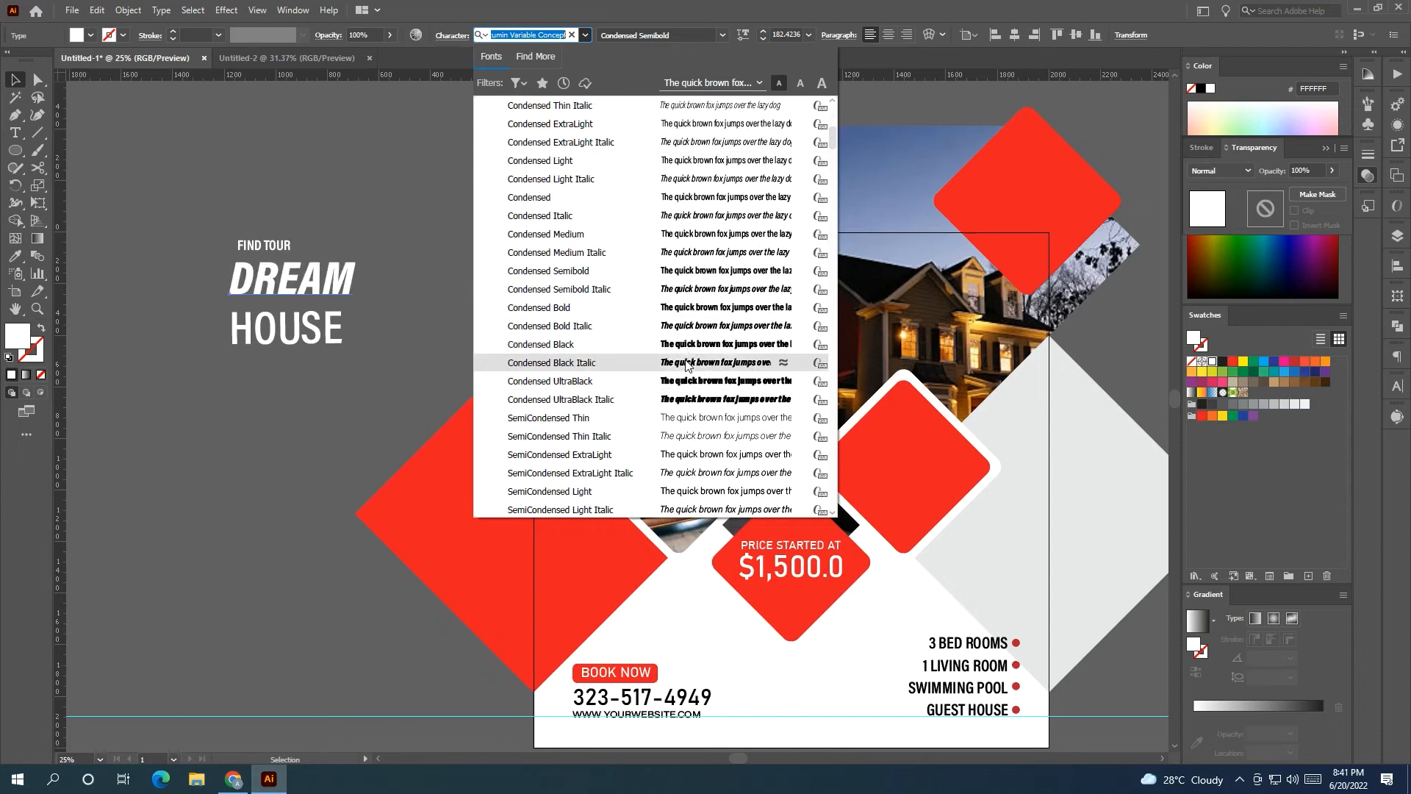
click(687, 363)
Copy DREAM's type style onto HOUSE and lighten its weight to 580.
click(330, 343)
click(15, 256)
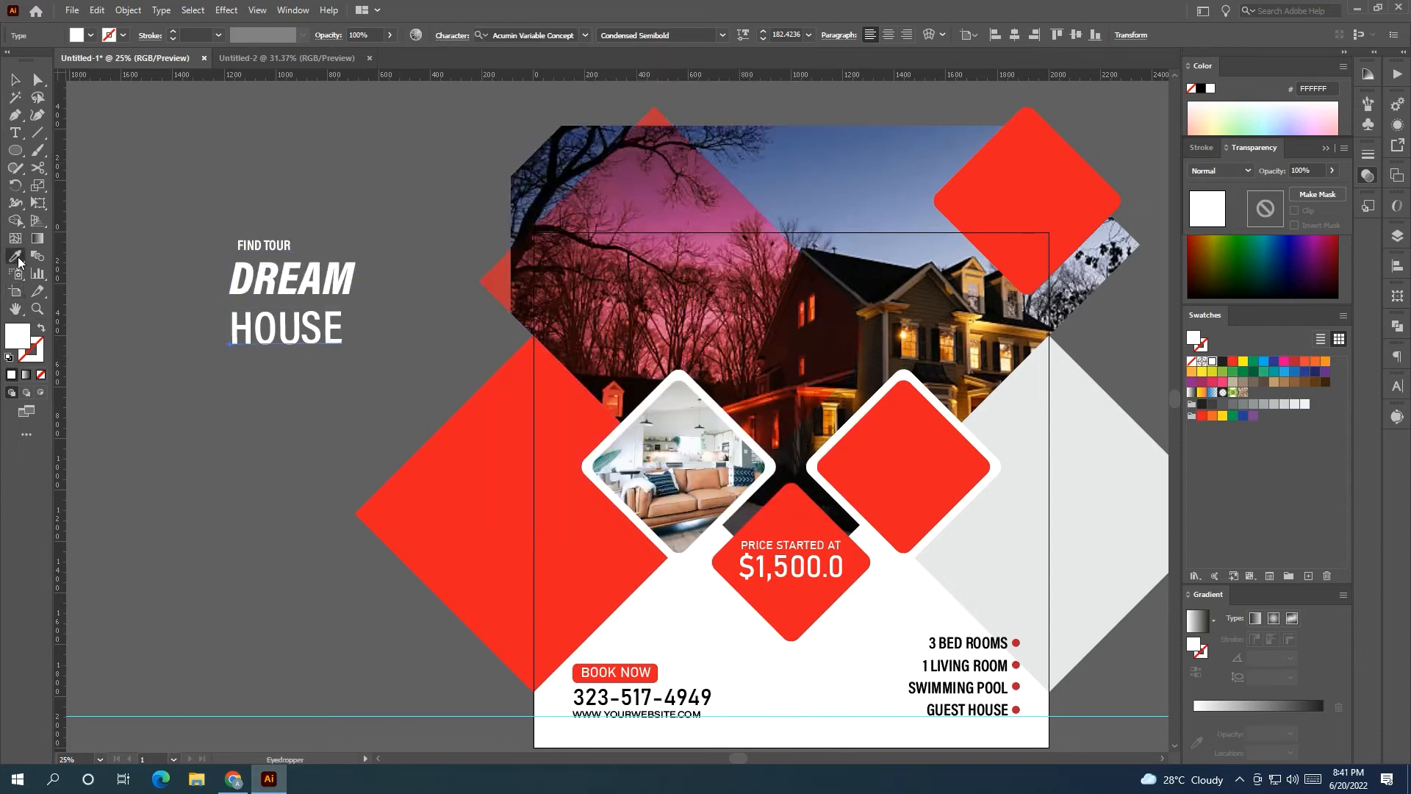
click(326, 289)
click(15, 80)
click(741, 36)
drag(698, 79, 657, 80)
Move the FIND TOUR / DREAM / HOUSE headline onto the pink diamond.
drag(311, 329, 580, 324)
key(ctrl+z)
drag(385, 335, 643, 292)
drag(698, 250, 703, 247)
click(337, 306)
drag(334, 307, 130, 282)
Rotate DREAM and HOUSE together about 10° and enlarge them.
drag(383, 297, 383, 286)
drag(445, 325, 424, 256)
click(445, 255)
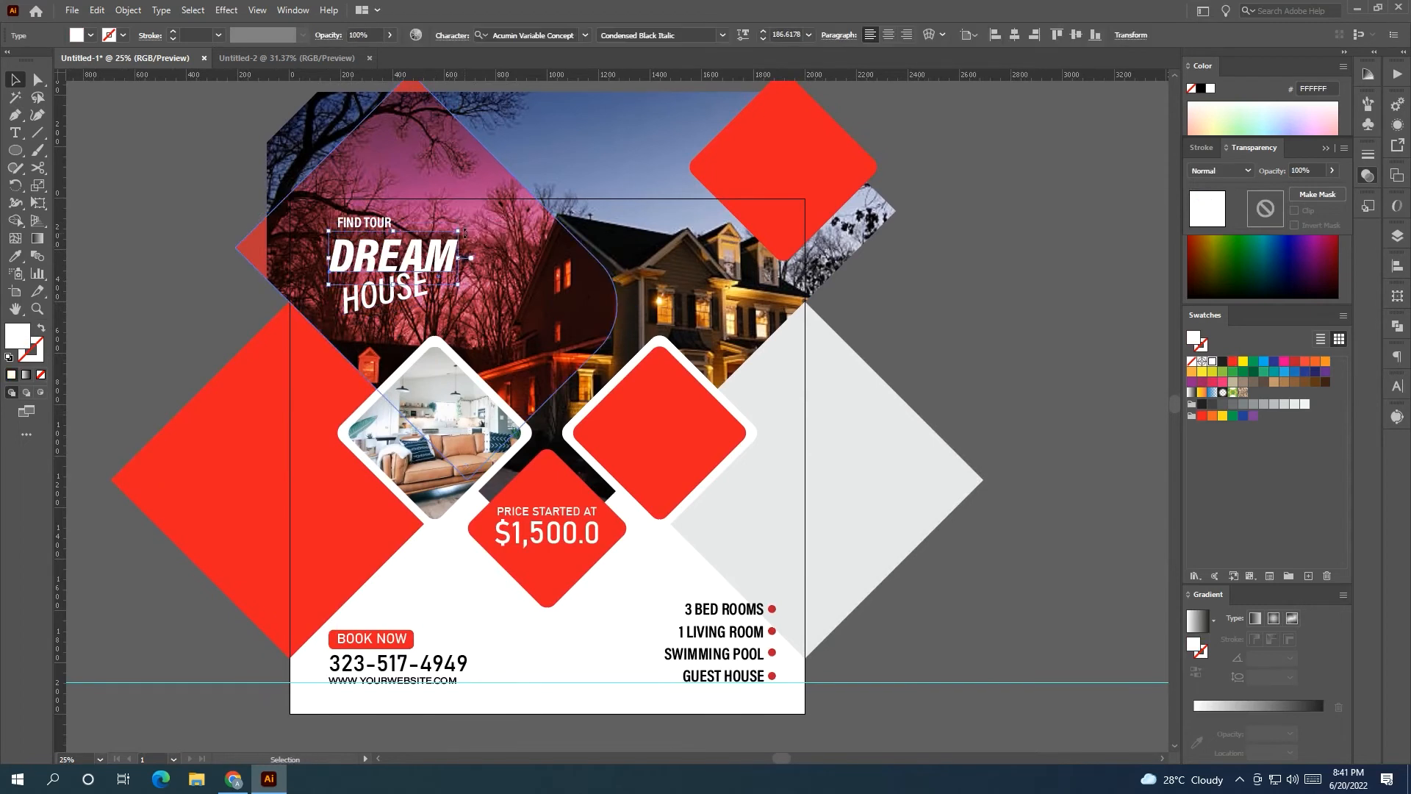
key(ctrl+z)
shift+click(416, 258)
drag(464, 234, 453, 225)
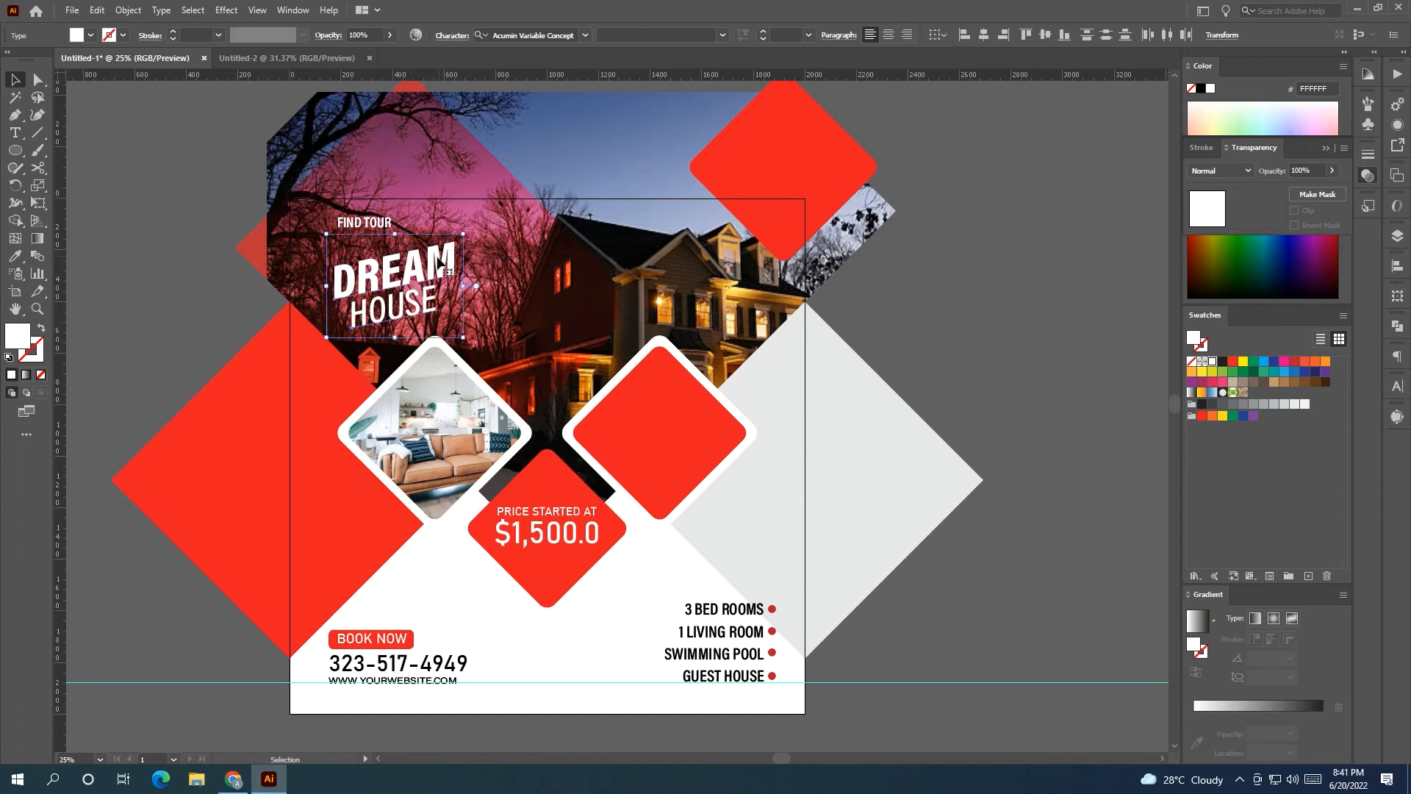
drag(462, 234, 407, 230)
click(205, 350)
click(369, 223)
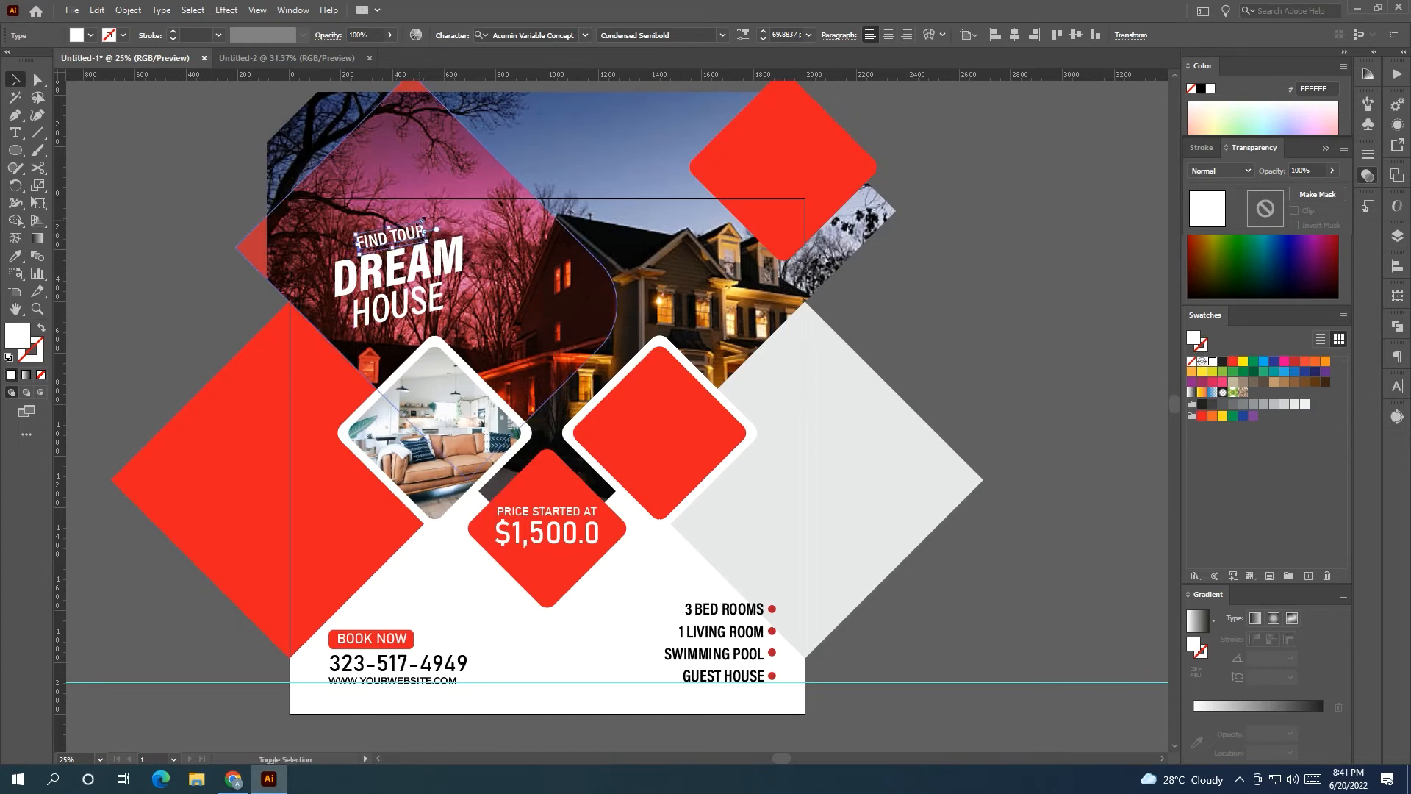
click(1042, 317)
drag(1039, 332, 974, 321)
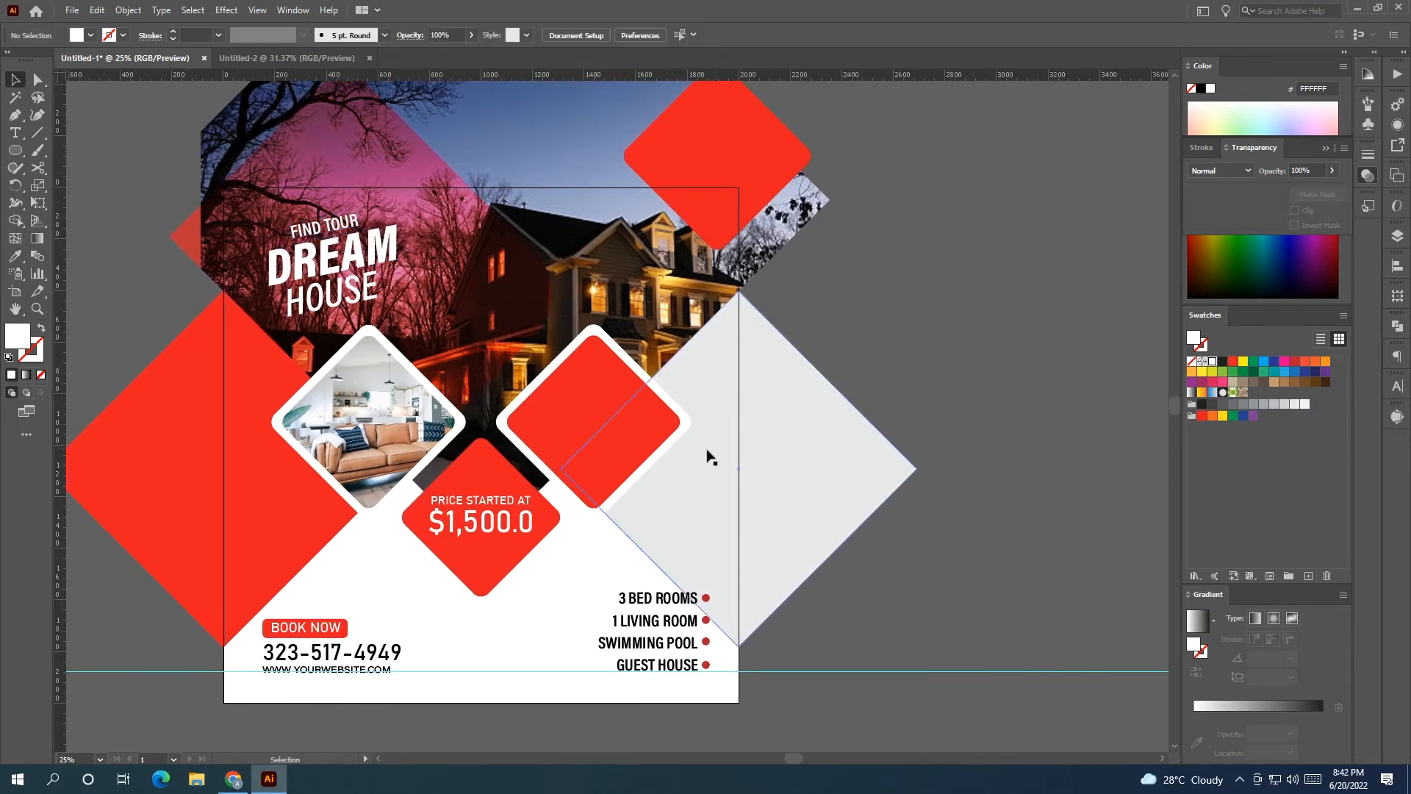
Move the bedroom photo next to the flyer, below its right side.
key(ctrl+minus)
click(656, 390)
click(371, 623)
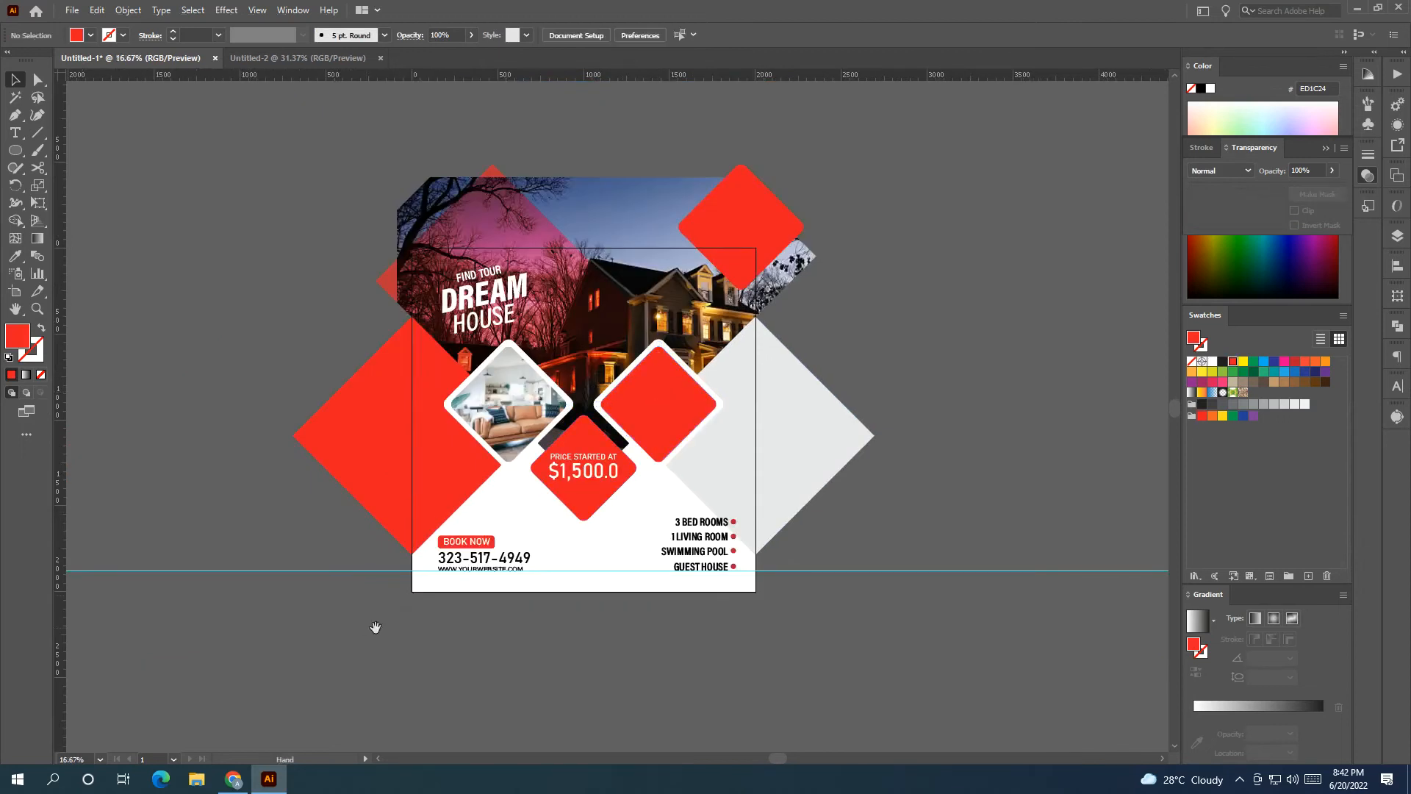
scroll(365, 512, left, 6)
drag(221, 401, 635, 441)
drag(696, 497, 205, 495)
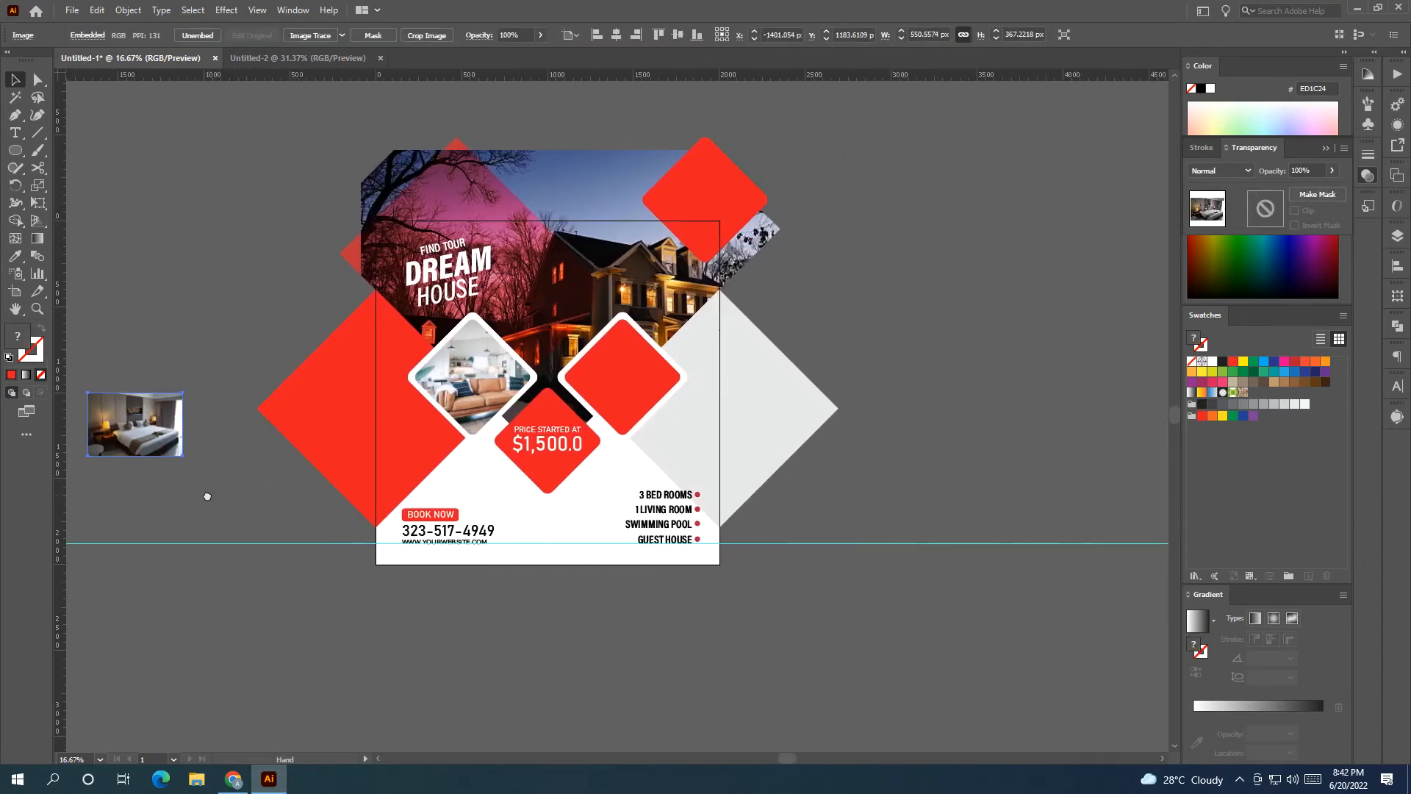
scroll(250, 495, up, 1)
drag(142, 415, 1139, 647)
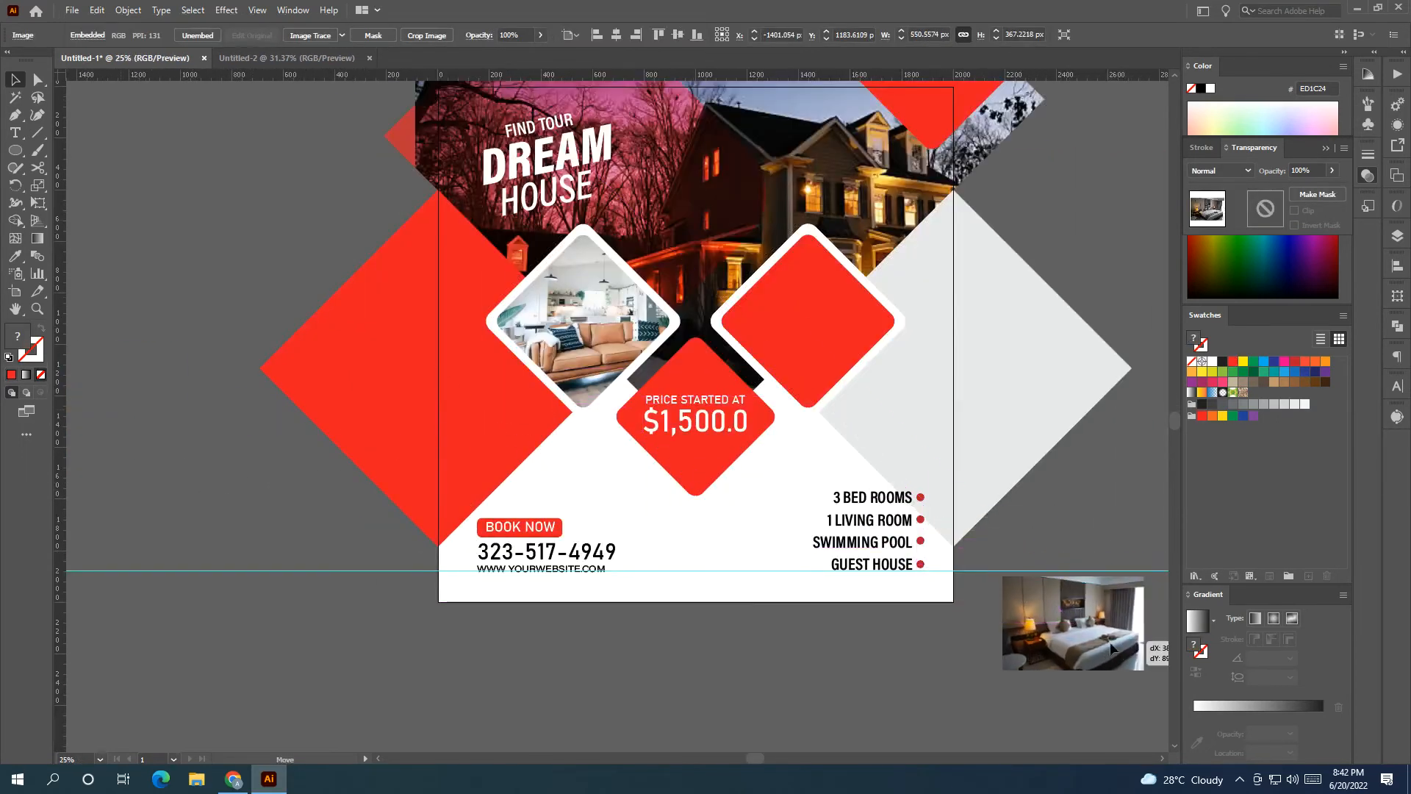
drag(995, 664, 674, 695)
Place the bedroom photo under the red diamond and clip it to the diamond shape.
shift+click(508, 380)
right_click(509, 381)
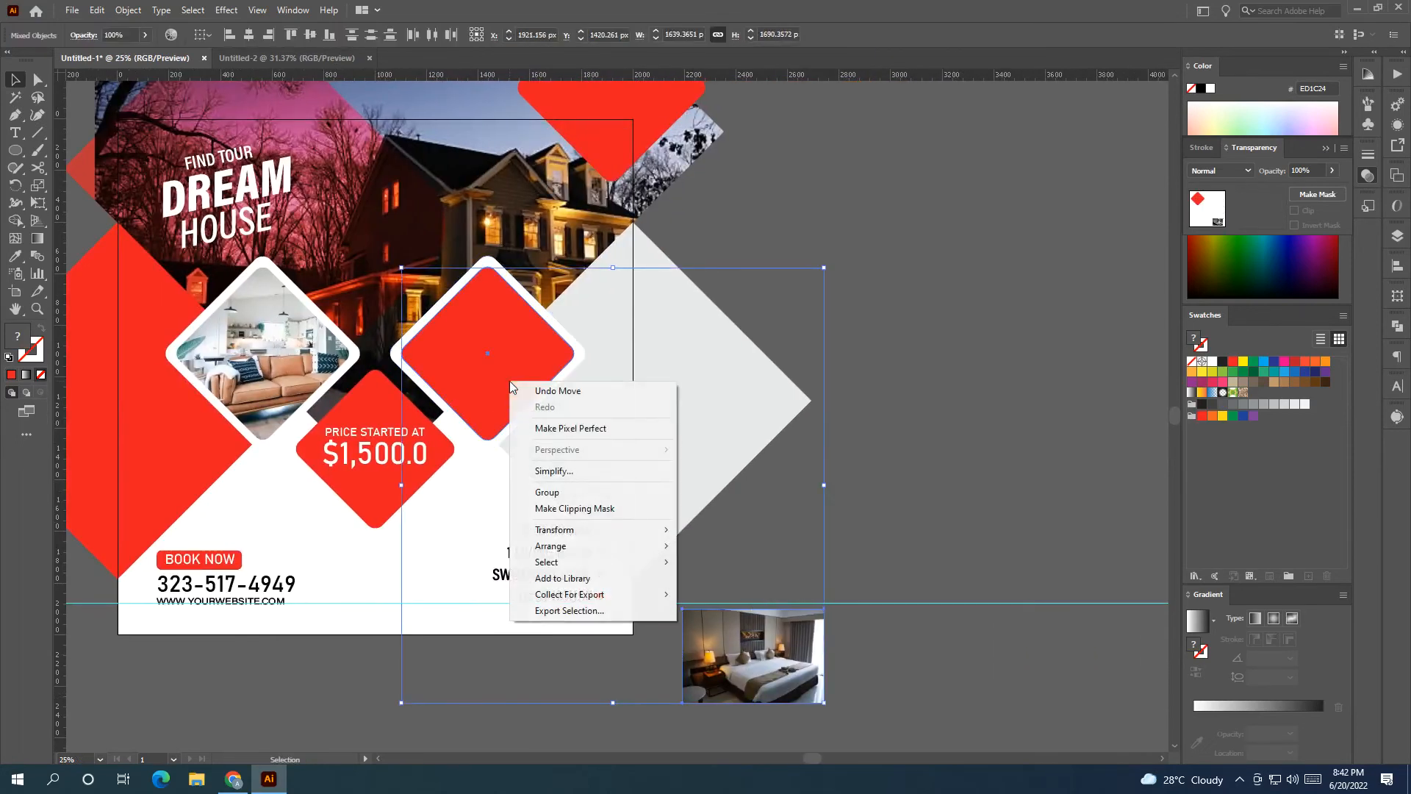
mouse_move(596, 556)
click(698, 549)
click(848, 560)
drag(747, 653, 516, 369)
right_click(515, 366)
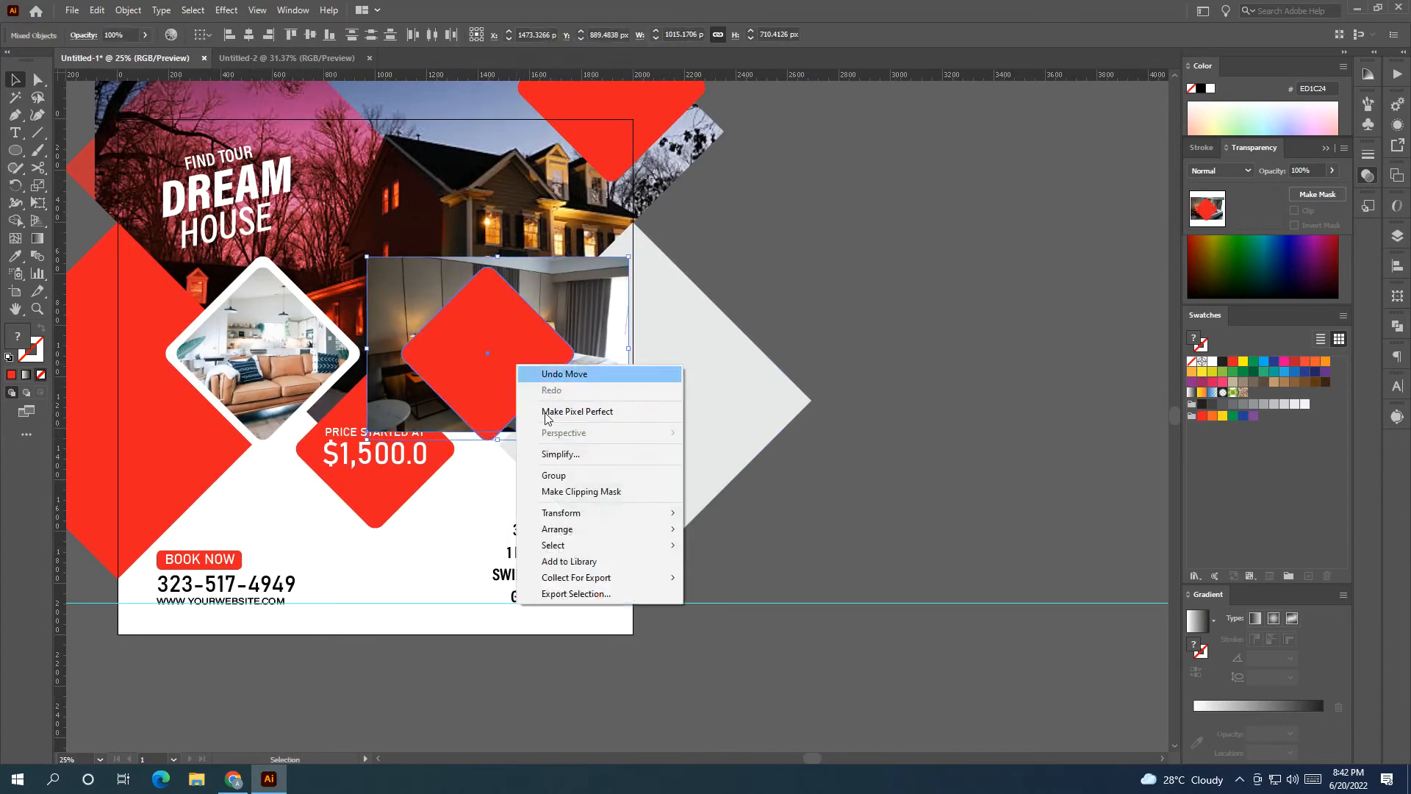
click(565, 494)
click(898, 483)
Enlarge and reposition the bedroom photo inside the clipped diamond.
double_click(497, 358)
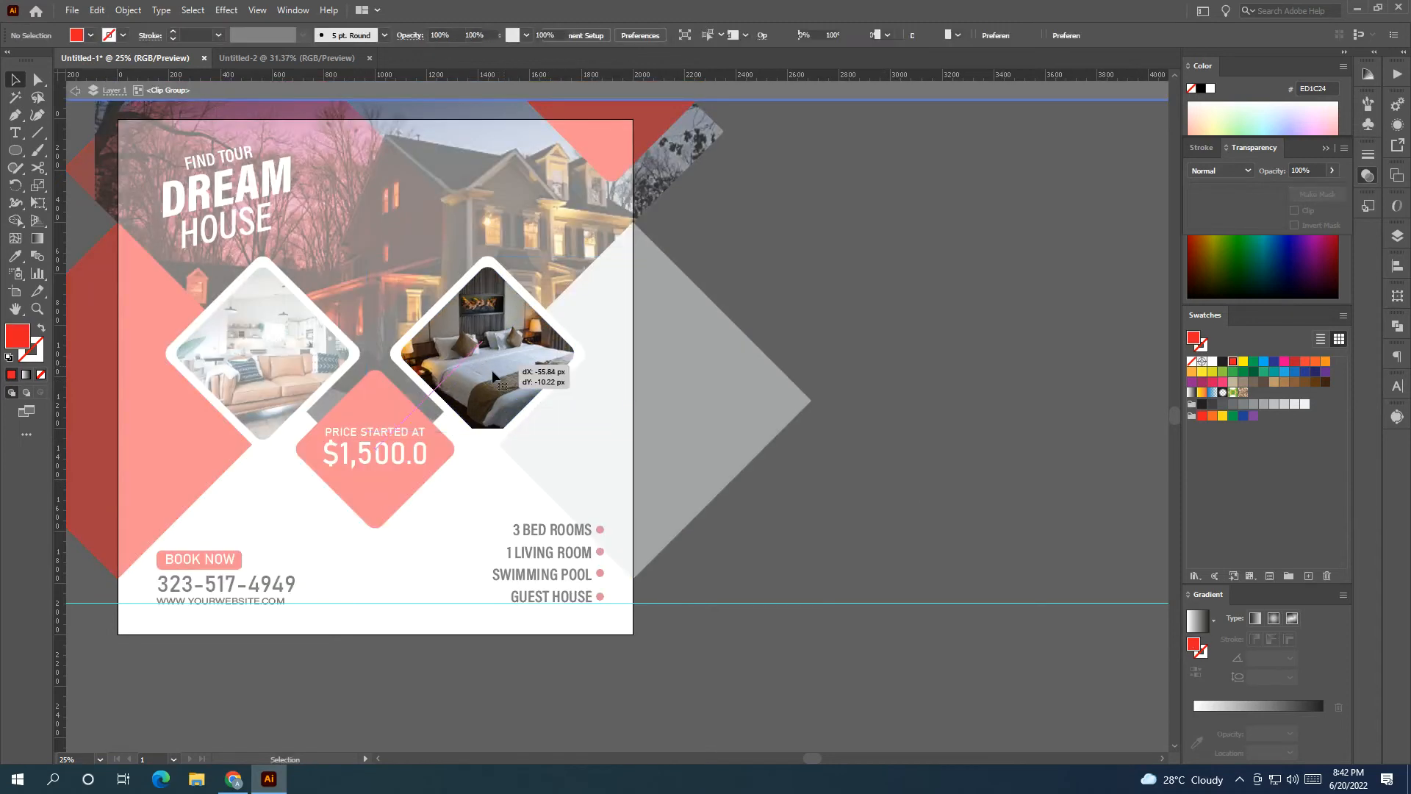
drag(484, 432, 486, 452)
drag(583, 399, 469, 381)
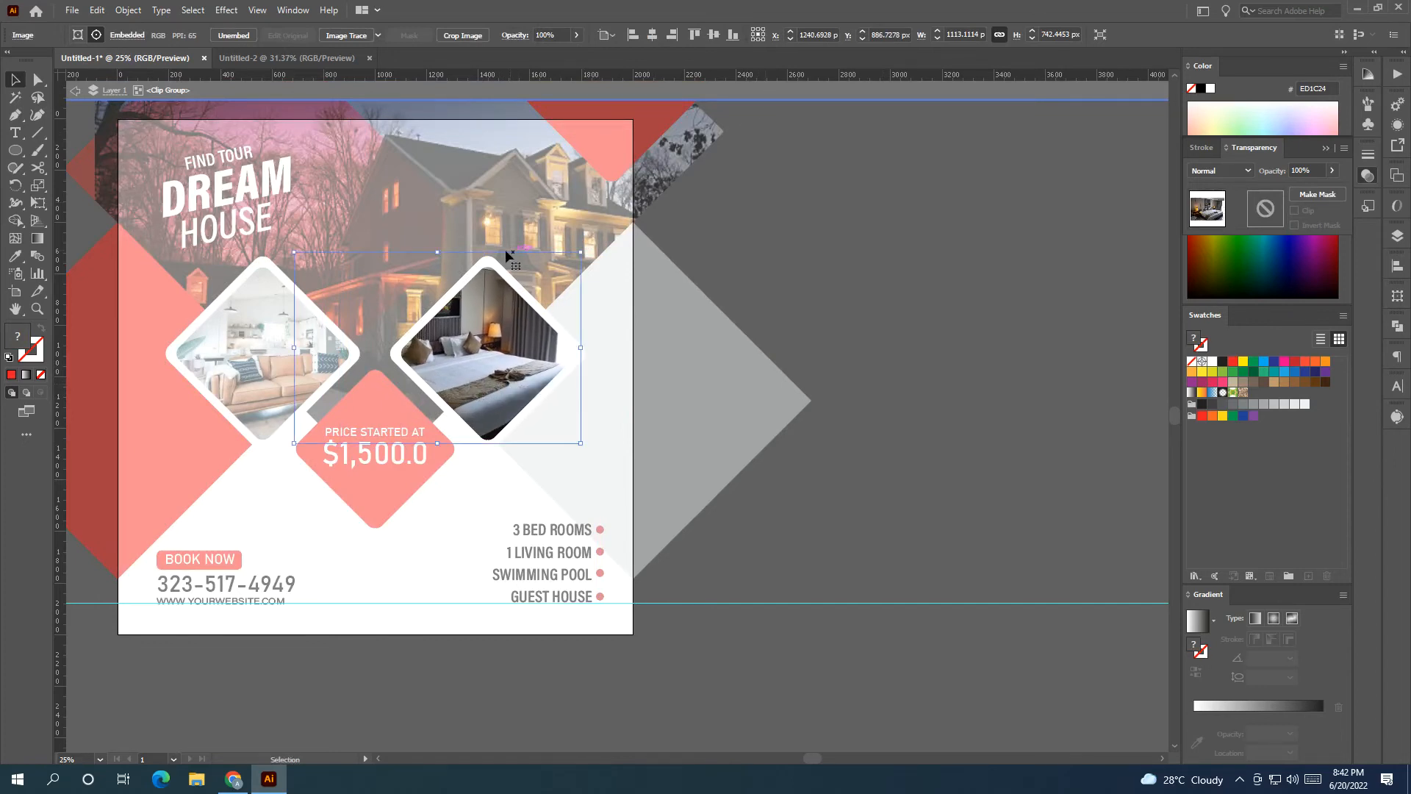
double_click(841, 100)
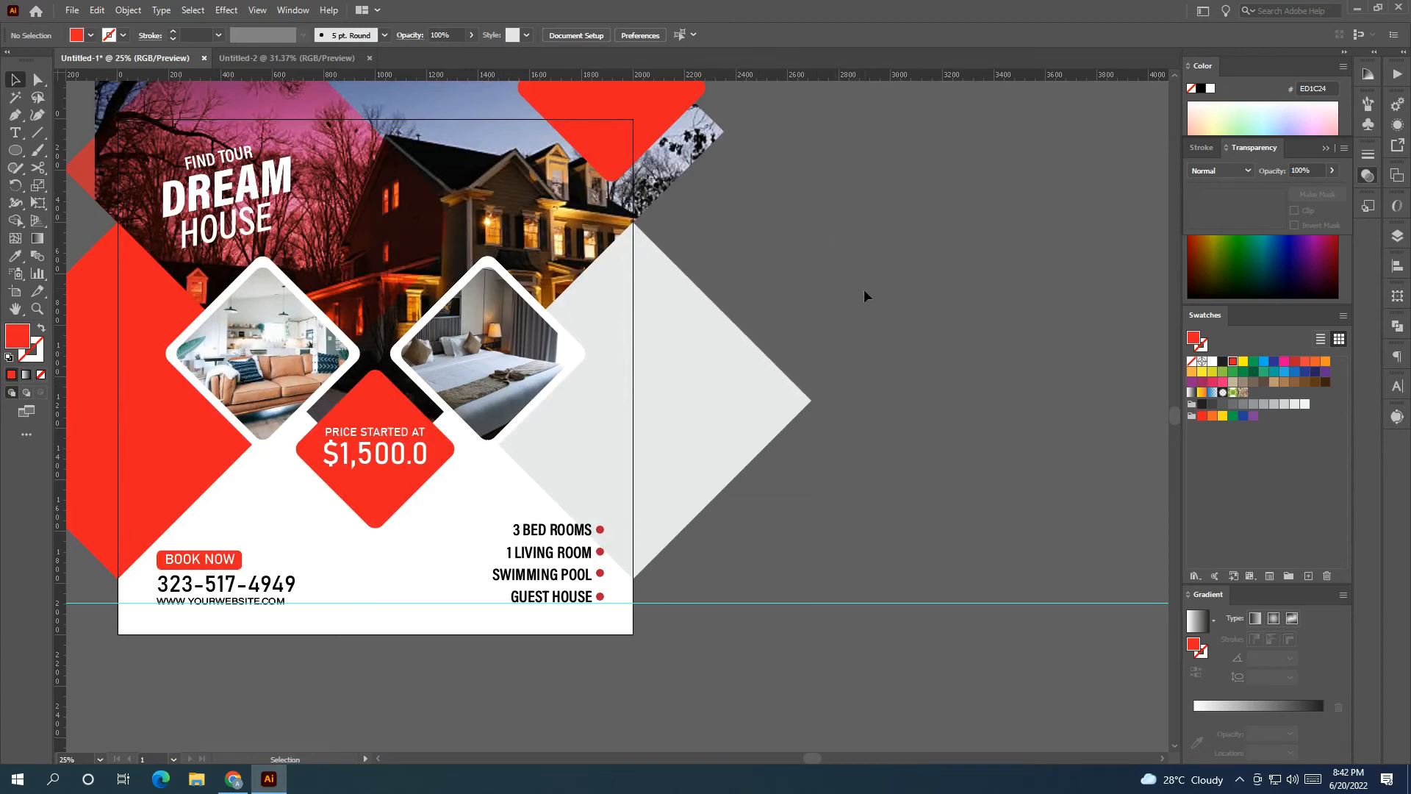
drag(797, 419, 919, 419)
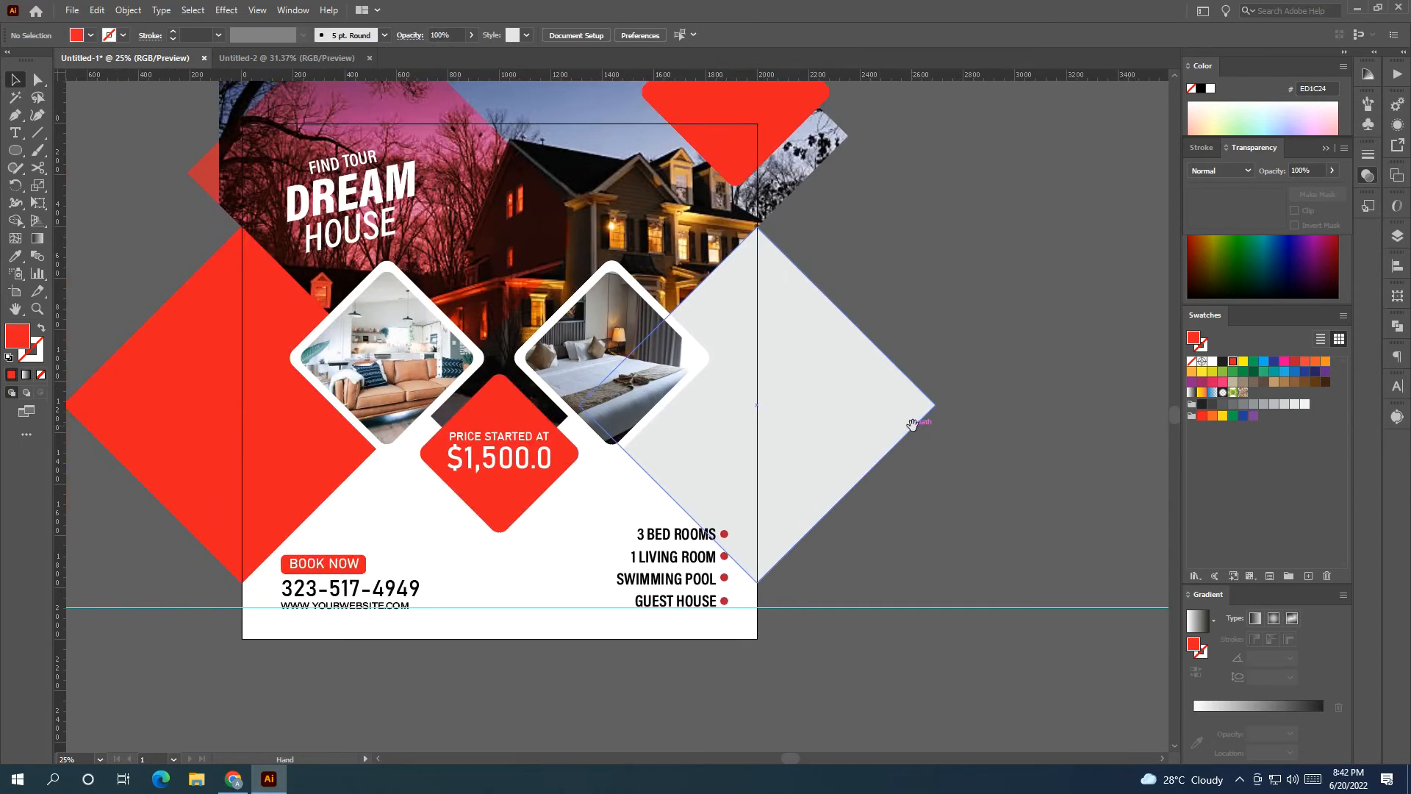
drag(415, 596, 444, 591)
click(306, 587)
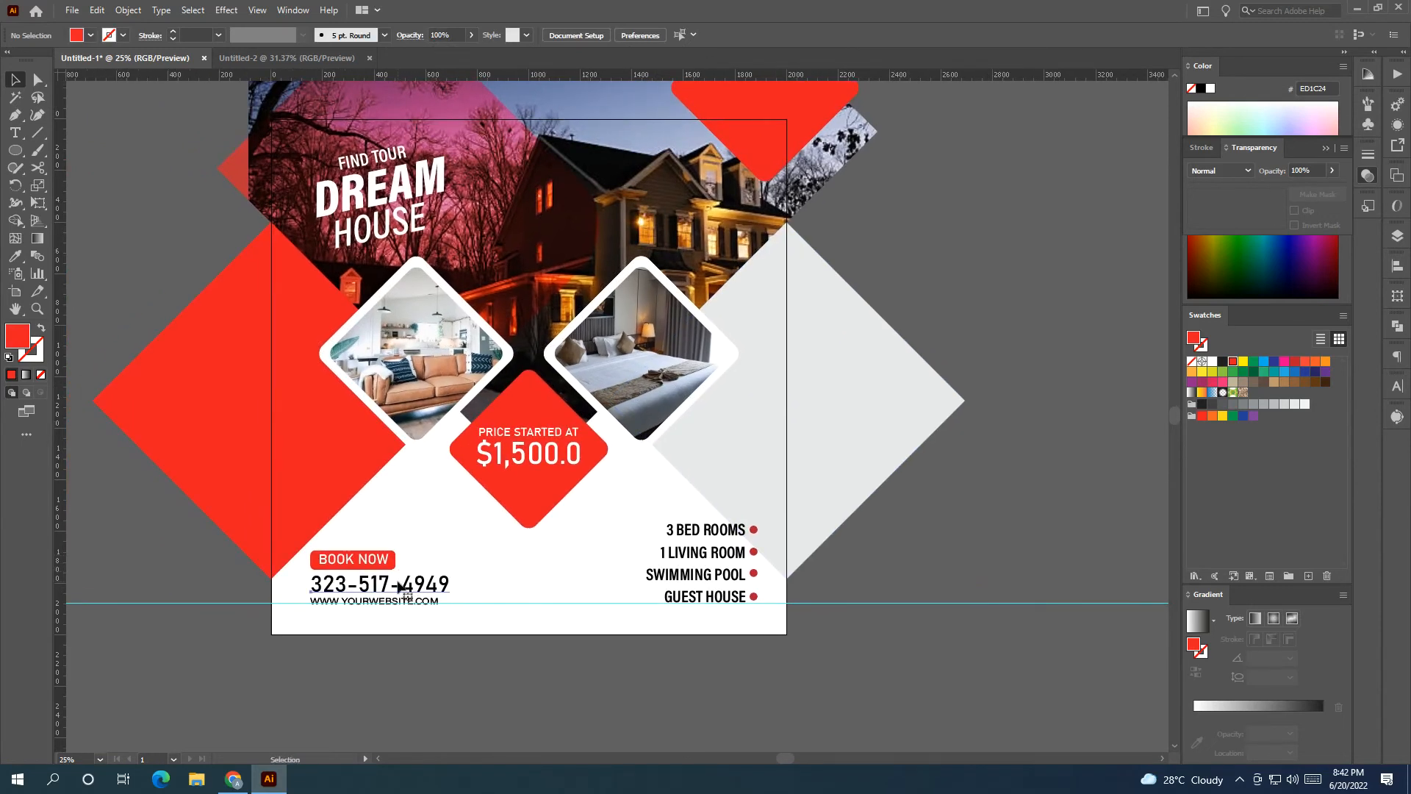
click(16, 257)
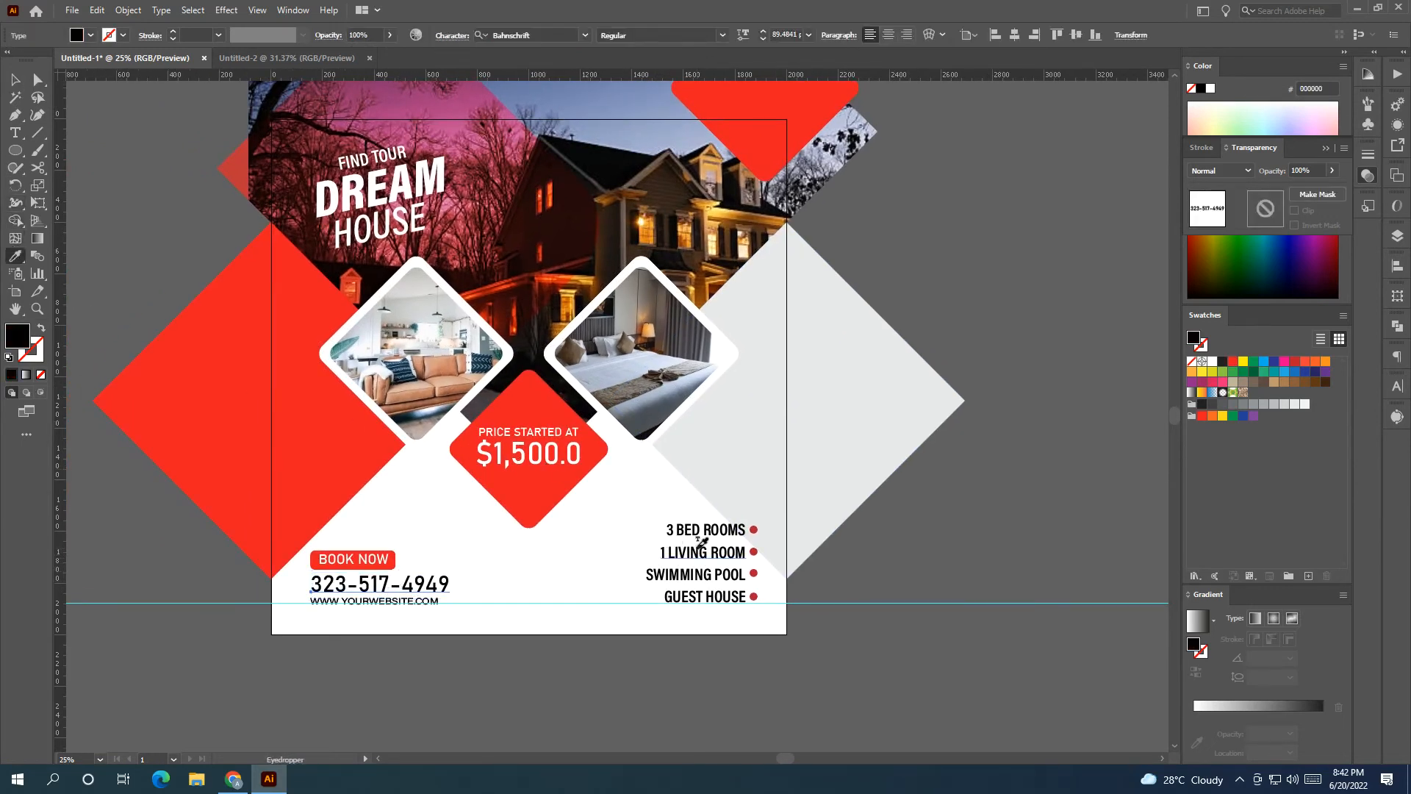
Give the phone number the feature list's bold condensed style and try enlarging it.
click(702, 542)
click(15, 79)
click(120, 221)
click(351, 588)
drag(387, 586, 435, 586)
click(848, 536)
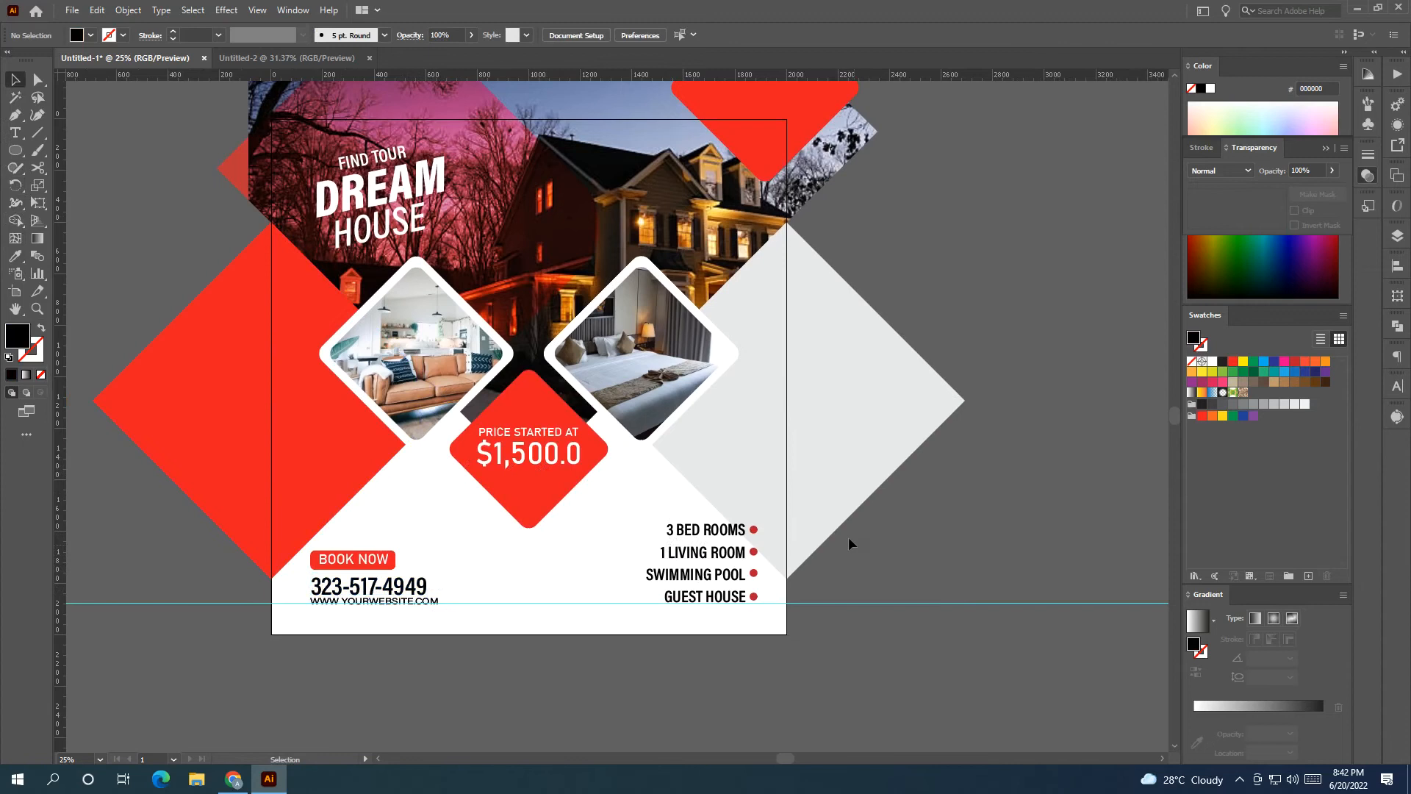
Enlarge the top-right red diamond to about 584 px.
scroll(852, 580, up, 4)
click(768, 290)
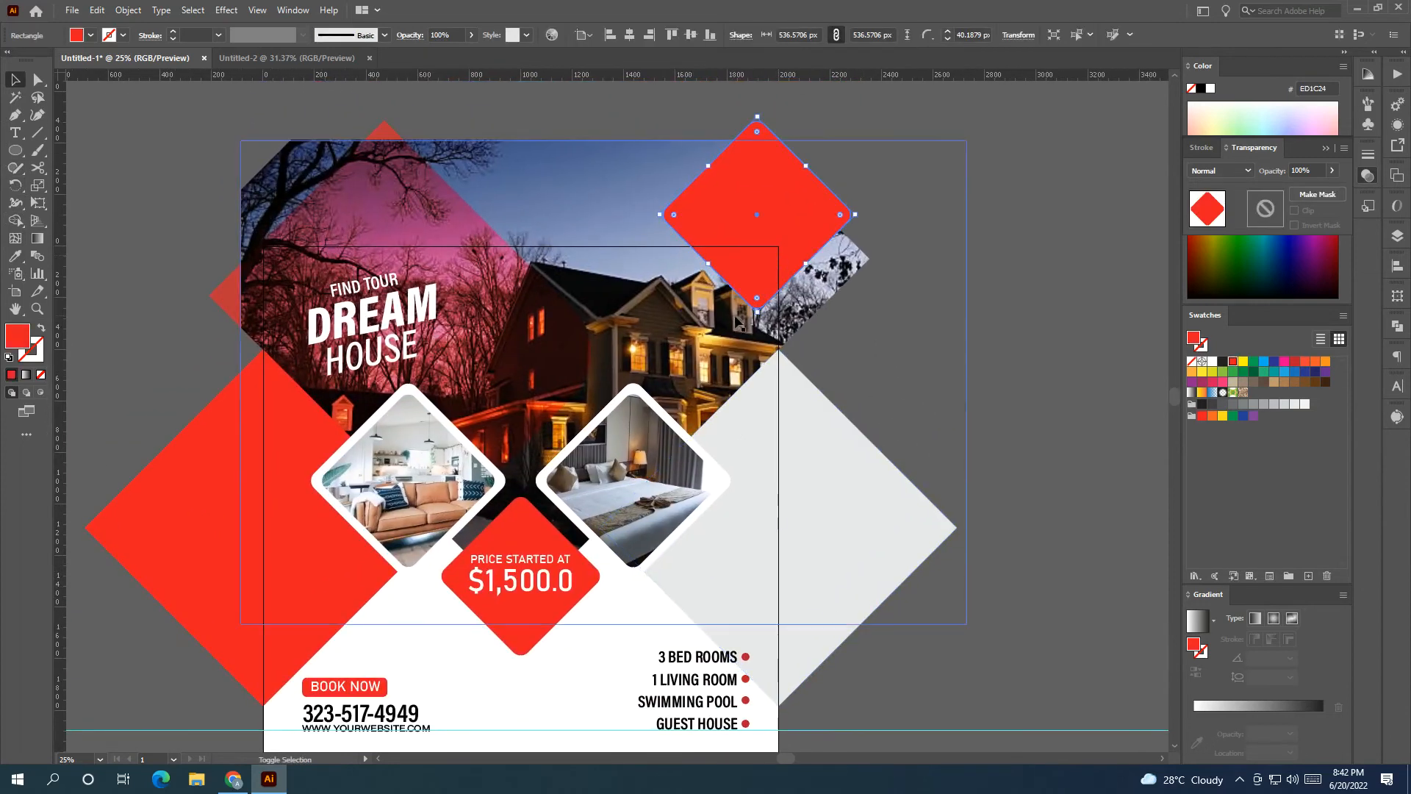
drag(757, 312, 751, 298)
click(762, 357)
Bring the hexagon logo in just right of the flyer.
drag(452, 597, 512, 544)
drag(441, 441, 794, 427)
drag(279, 434, 802, 342)
drag(187, 259, 586, 350)
click(643, 515)
Image Trace the AH logo image and expand the tracing into editable paths.
drag(642, 532, 925, 448)
click(864, 263)
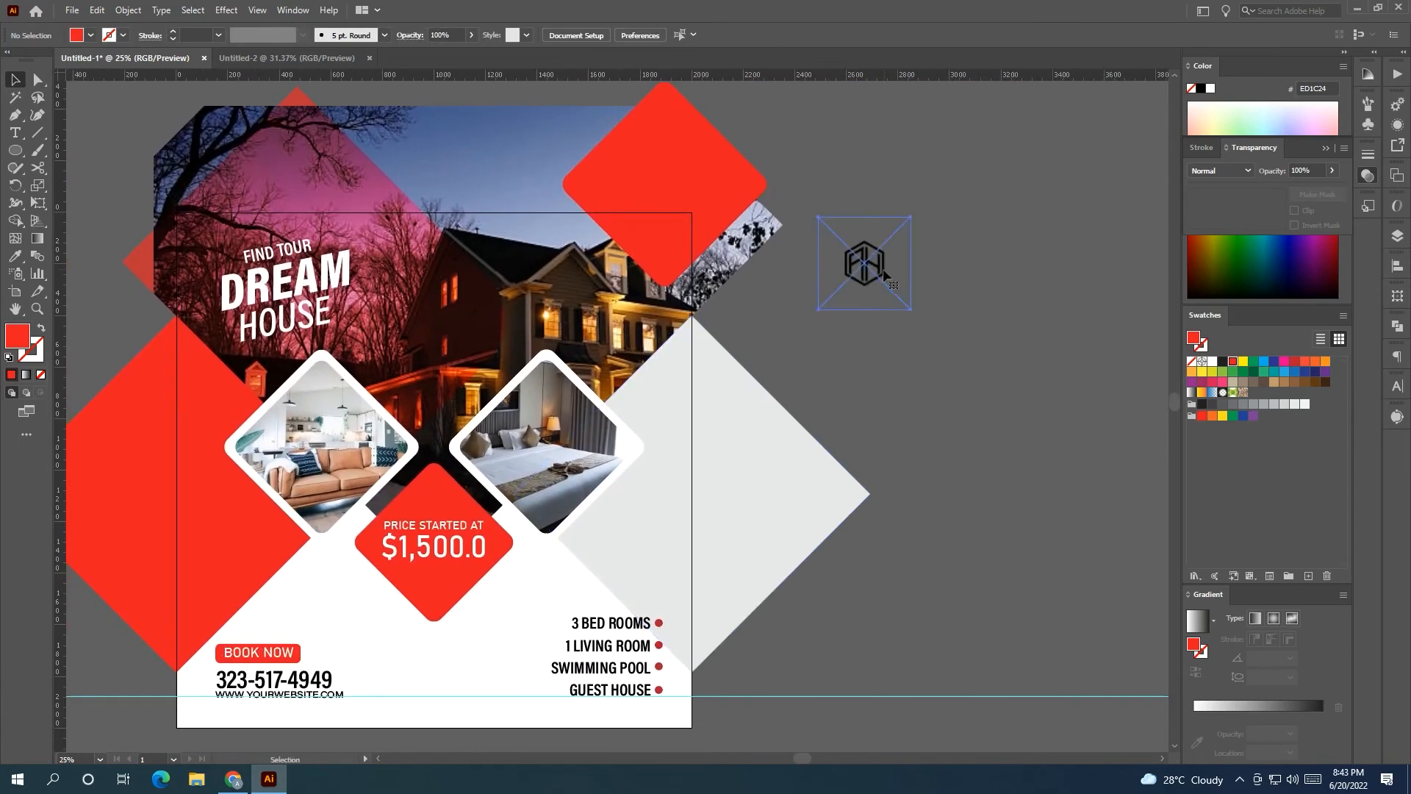
click(348, 35)
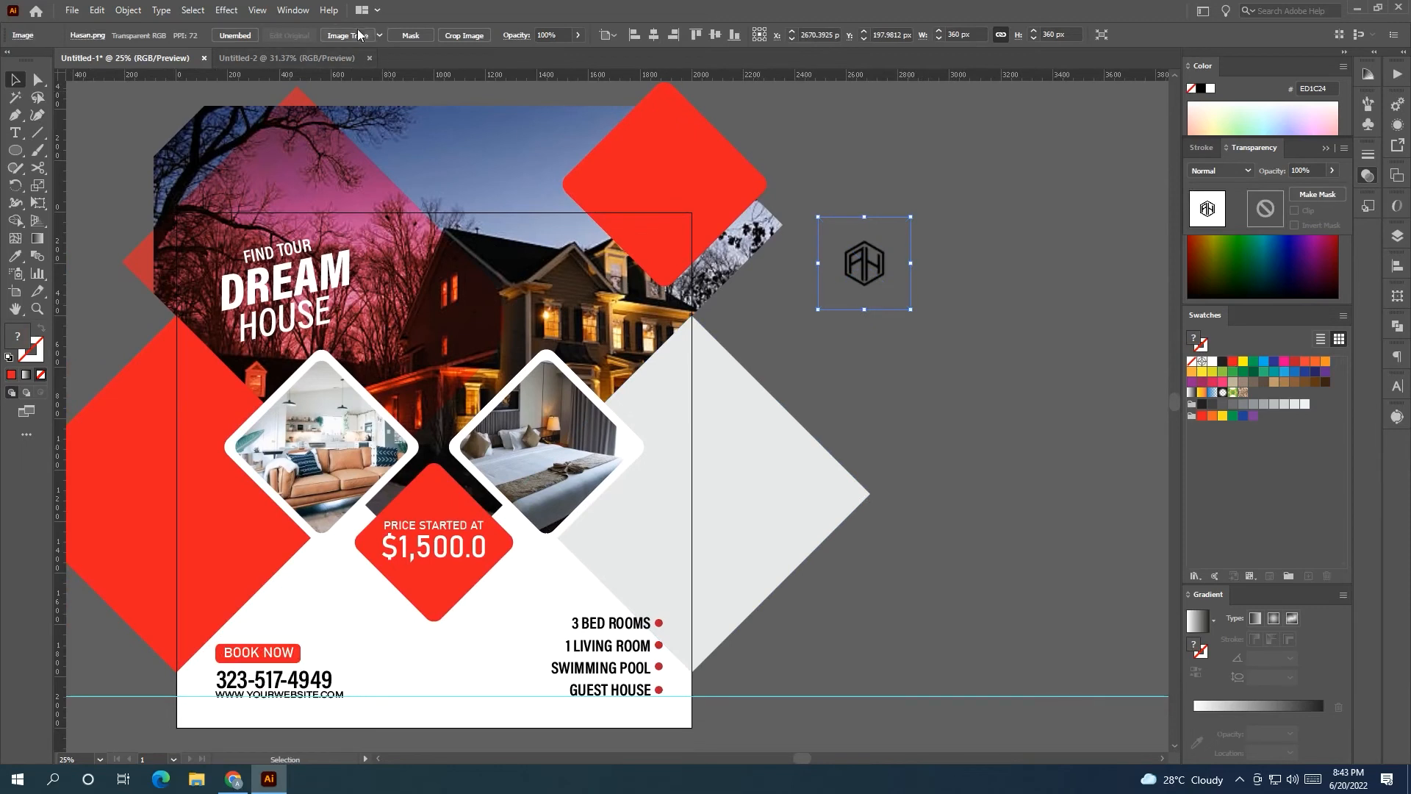
right_click(873, 287)
click(907, 395)
double_click(897, 138)
right_click(885, 273)
click(854, 305)
click(372, 35)
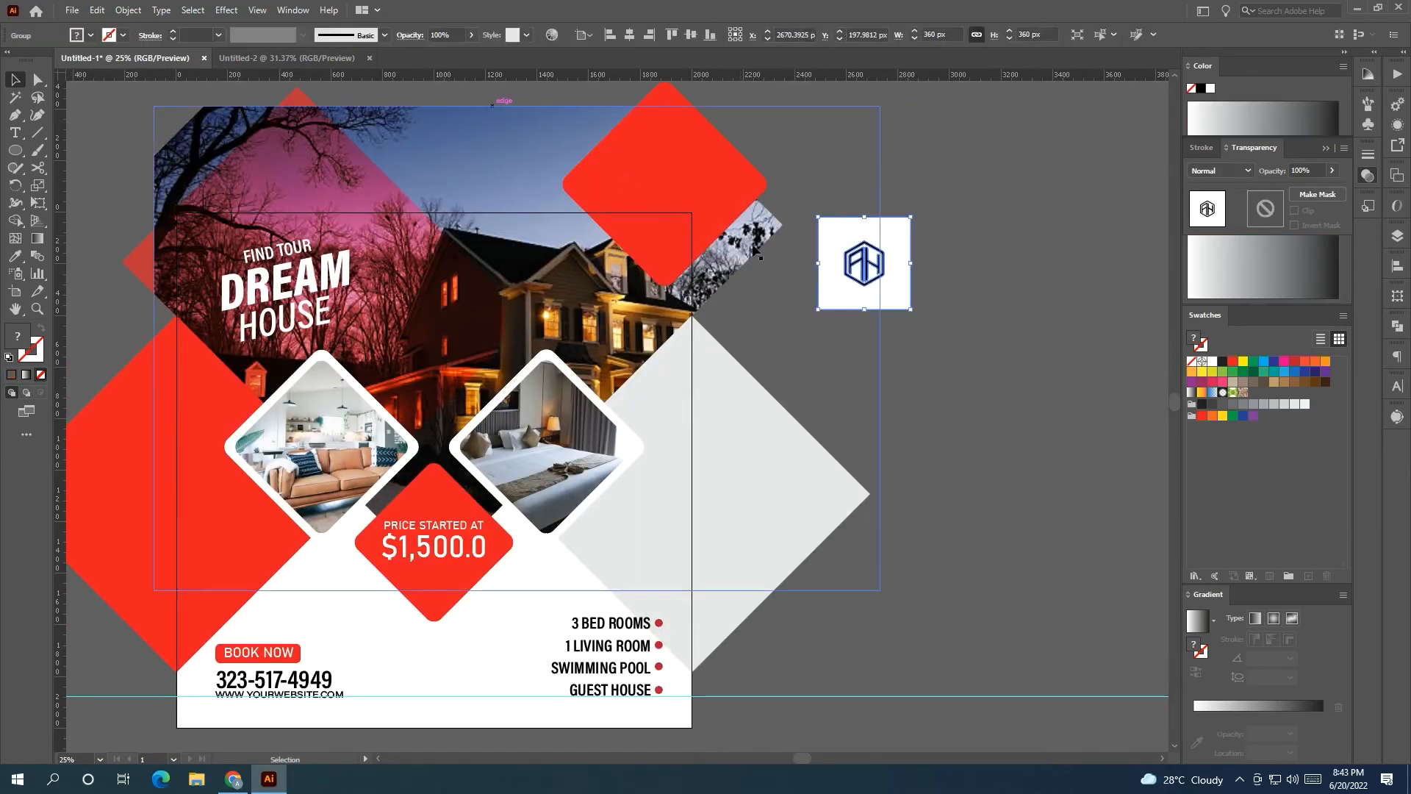
Ungroup the traced logo and delete its white background square.
right_click(891, 293)
click(1010, 410)
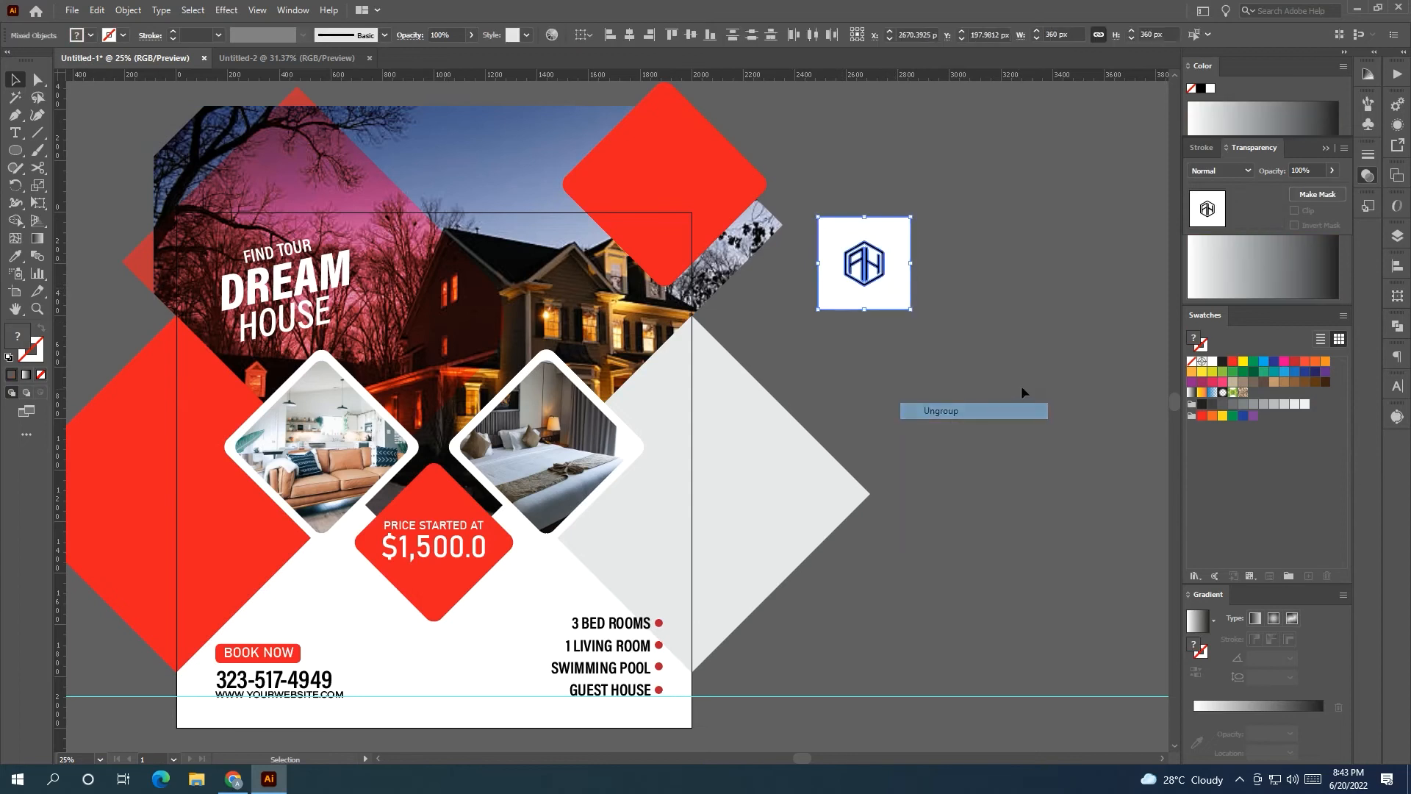
click(892, 293)
key(Delete)
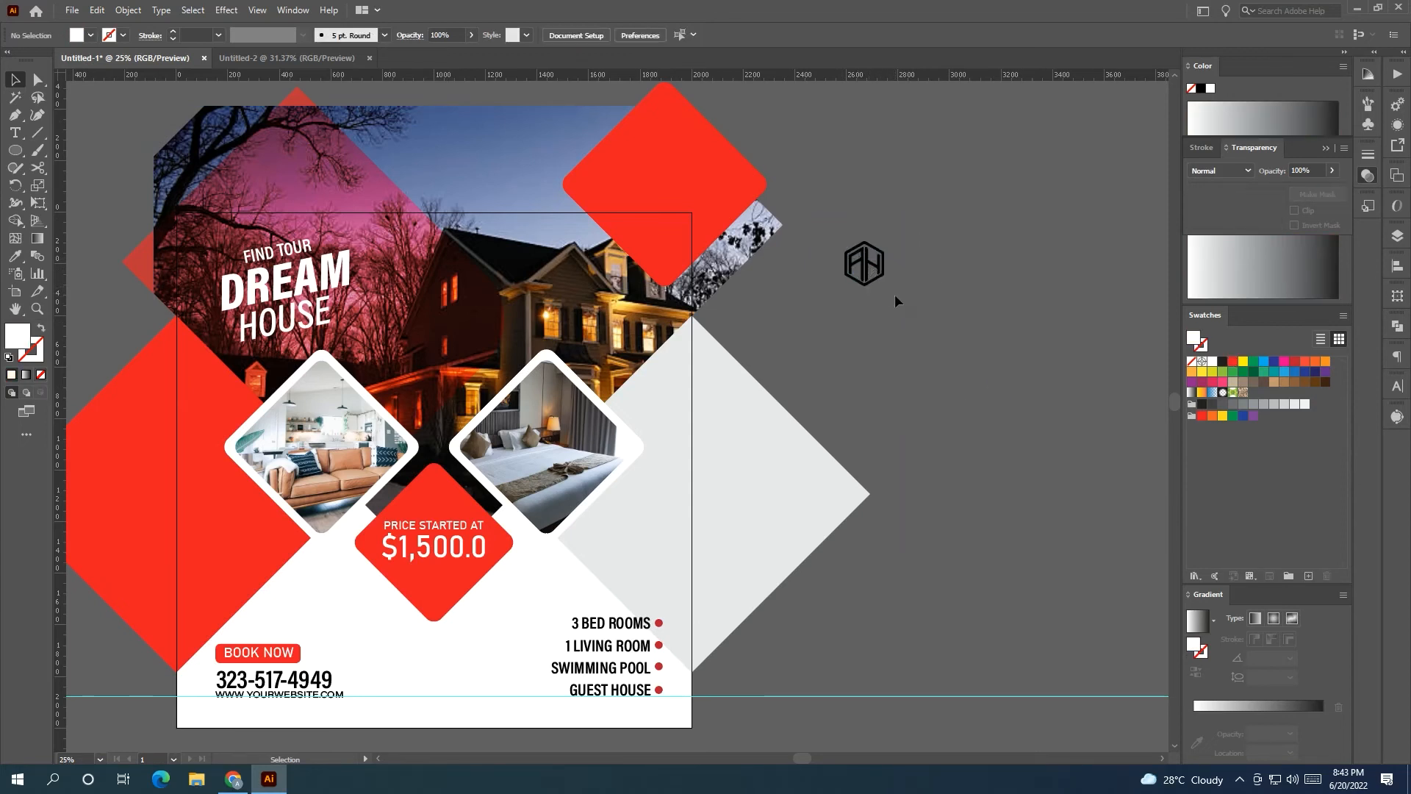
drag(841, 232, 891, 293)
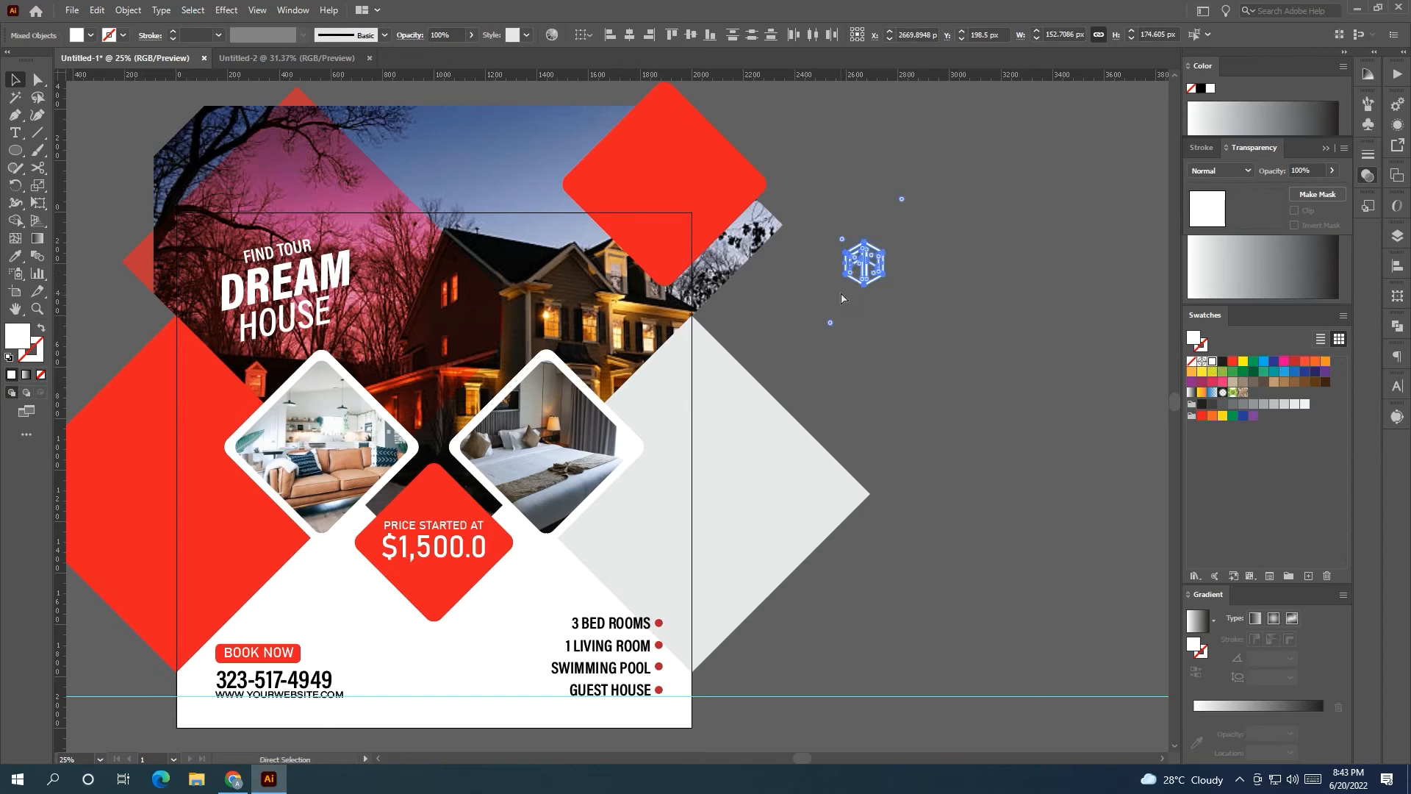
click(901, 372)
Add 'YOUR LOGO' text beside the logo and colour it white.
click(12, 134)
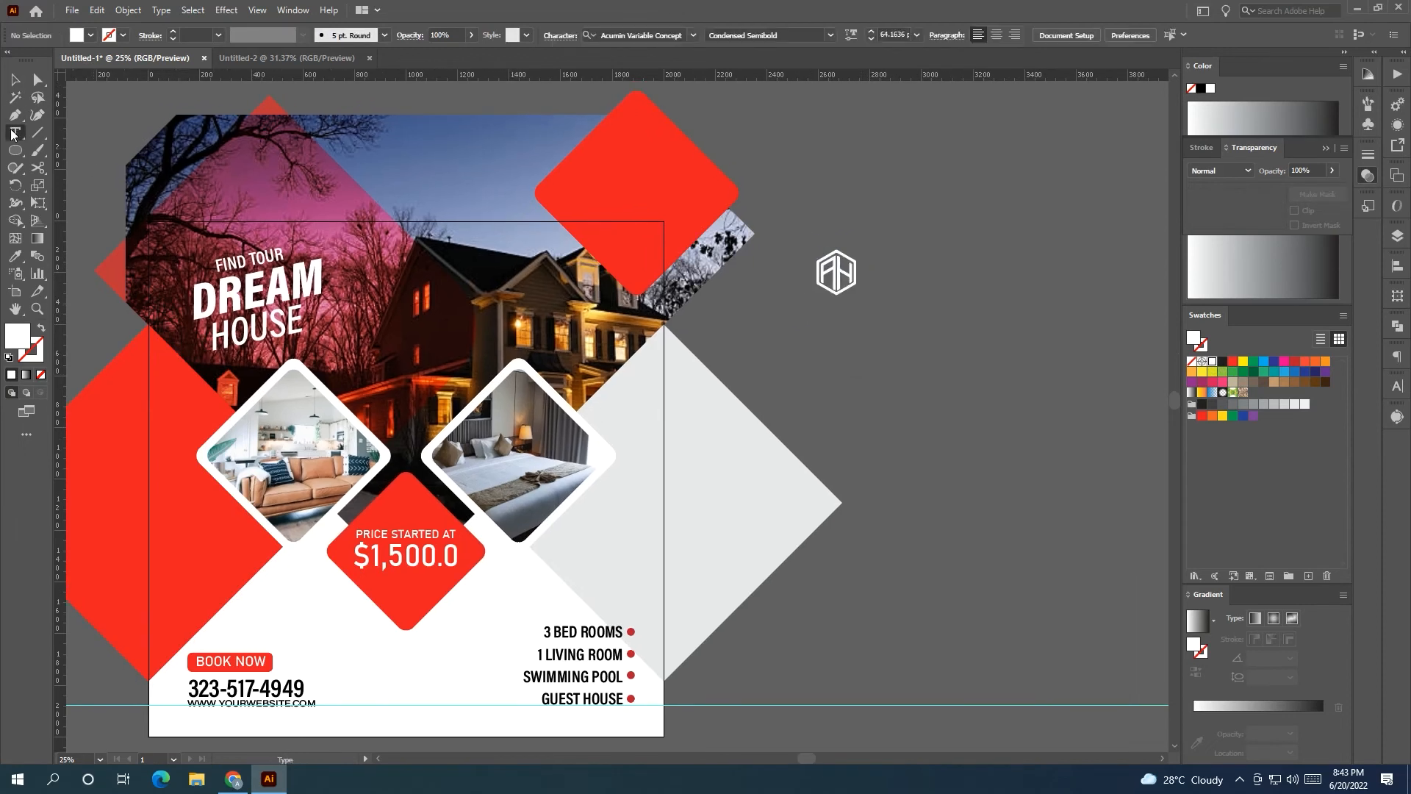
click(769, 346)
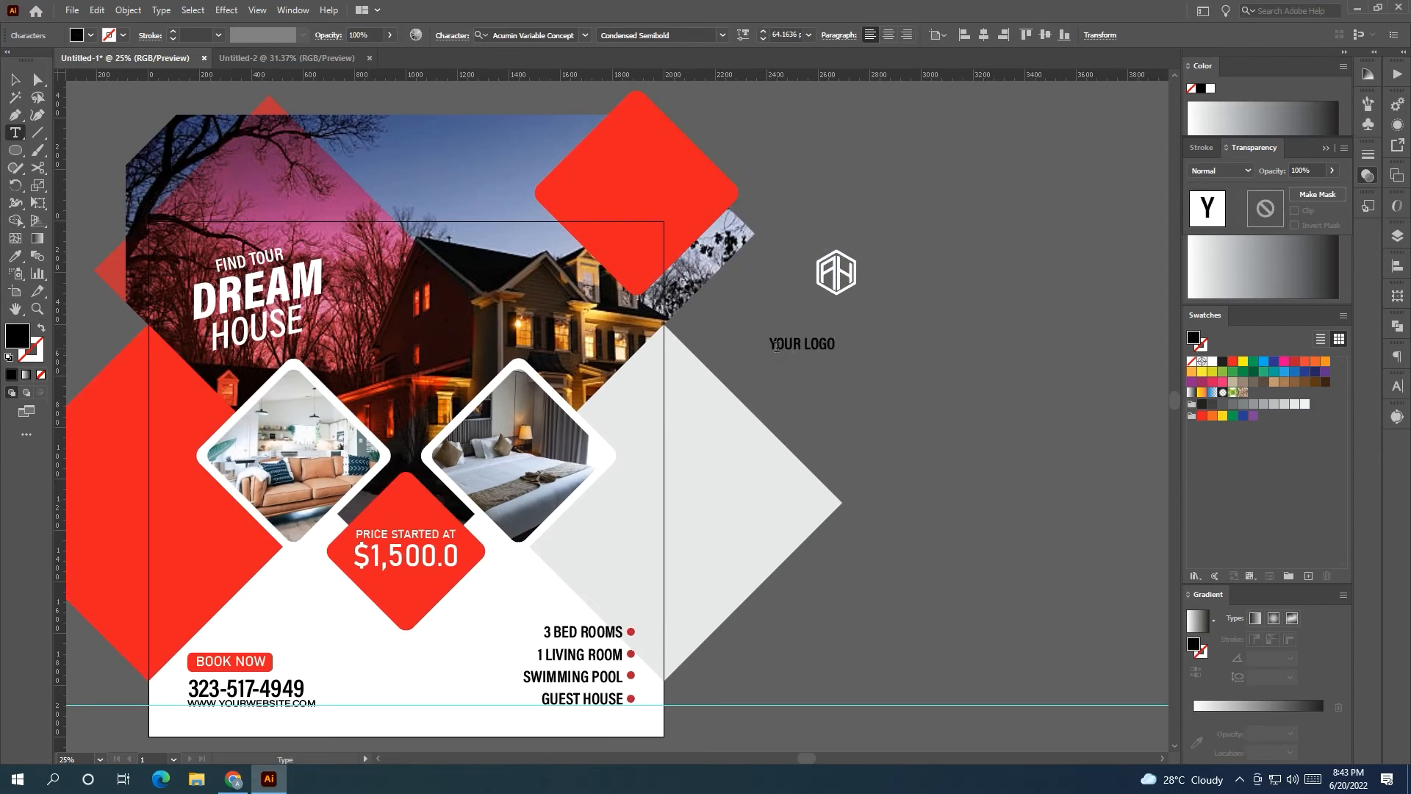
key(ctrl+a)
click(1212, 361)
key(Escape)
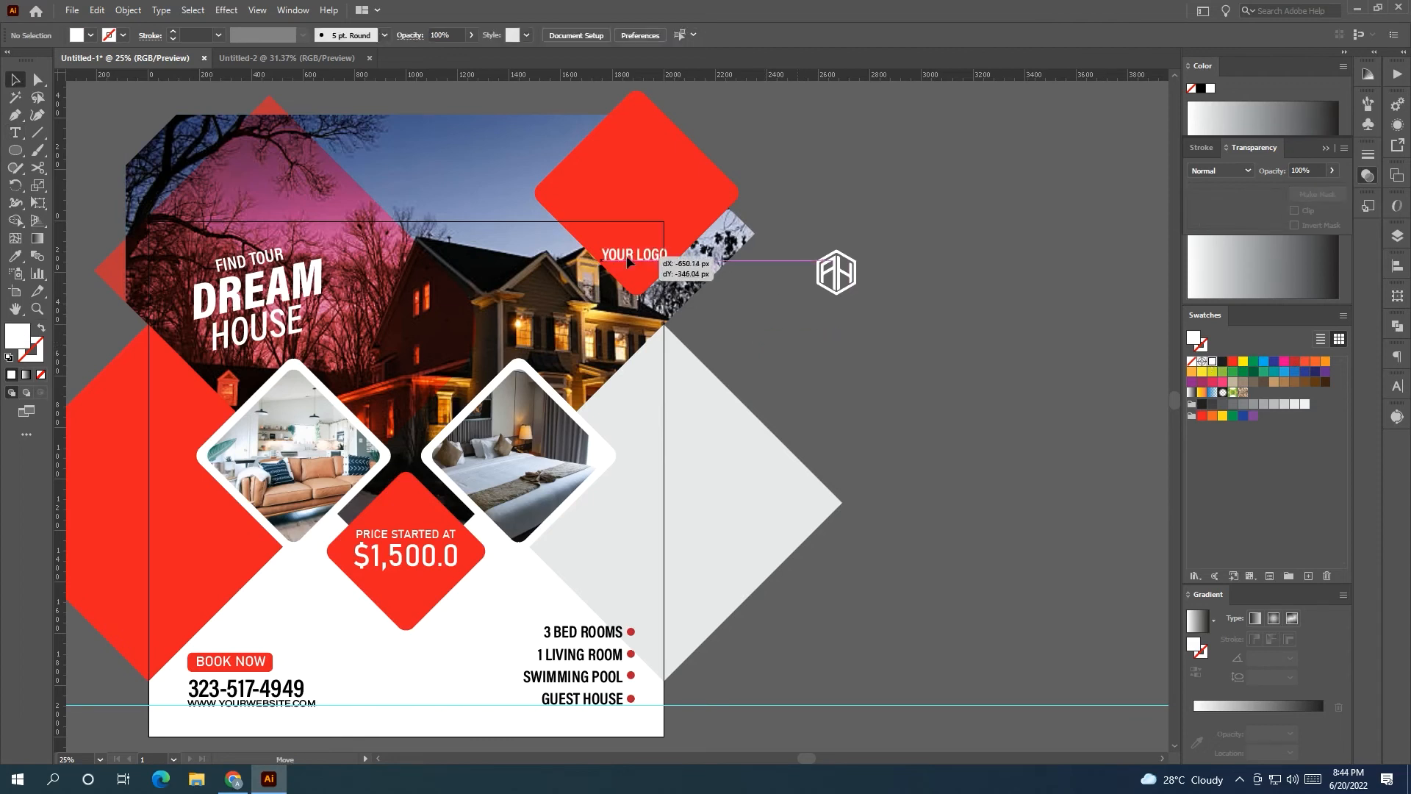
Place YOUR LOGO on the top-right diamond with the AH logo above it.
drag(630, 233, 636, 263)
click(842, 281)
drag(842, 281, 641, 255)
Move the logo, YOUR LOGO text and their red diamond left and down.
click(819, 349)
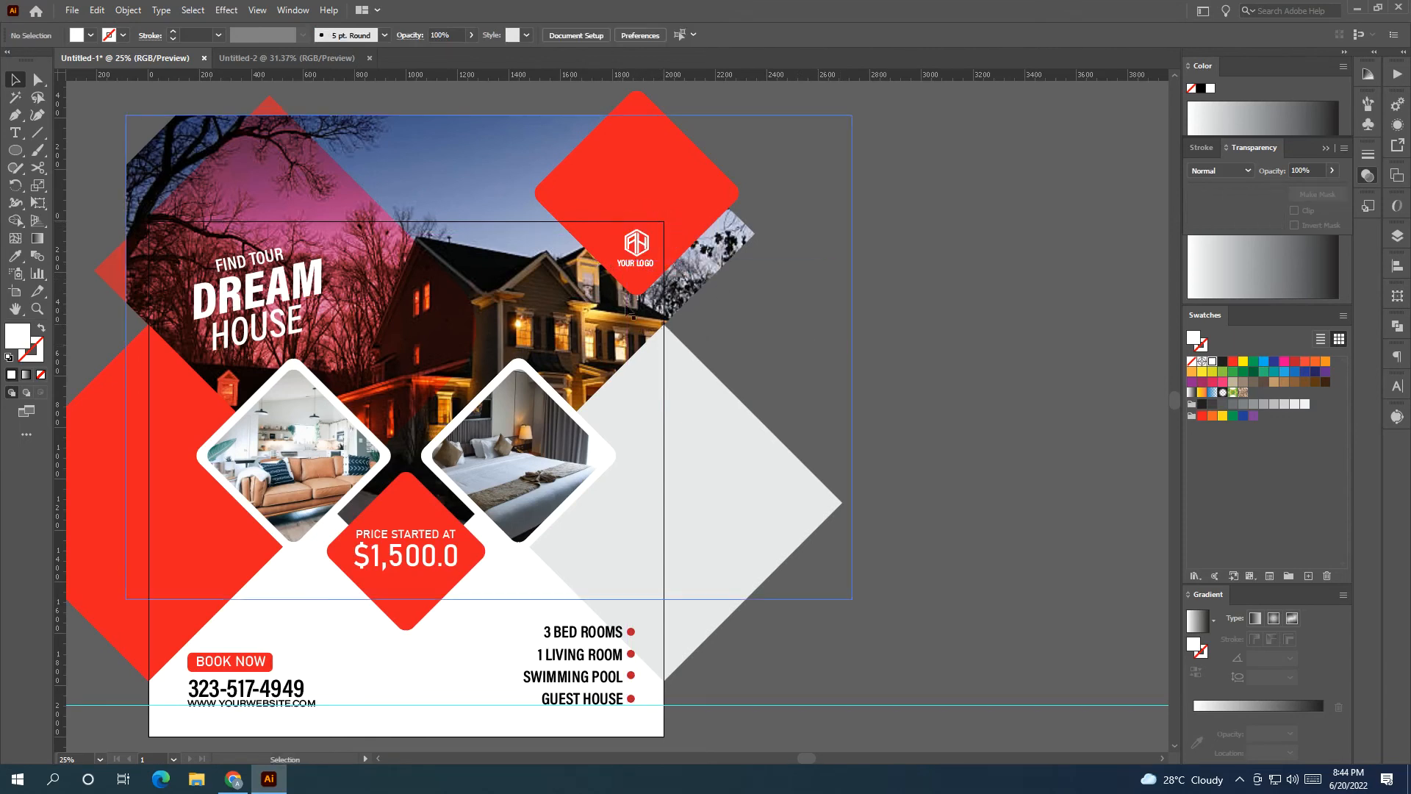
scroll(622, 296, up, 3)
click(661, 216)
shift+click(662, 176)
drag(662, 176, 659, 198)
shift+click(577, 171)
drag(576, 170, 481, 210)
Nudge the AH logo and YOUR LOGO text slightly up within the diamond.
click(816, 361)
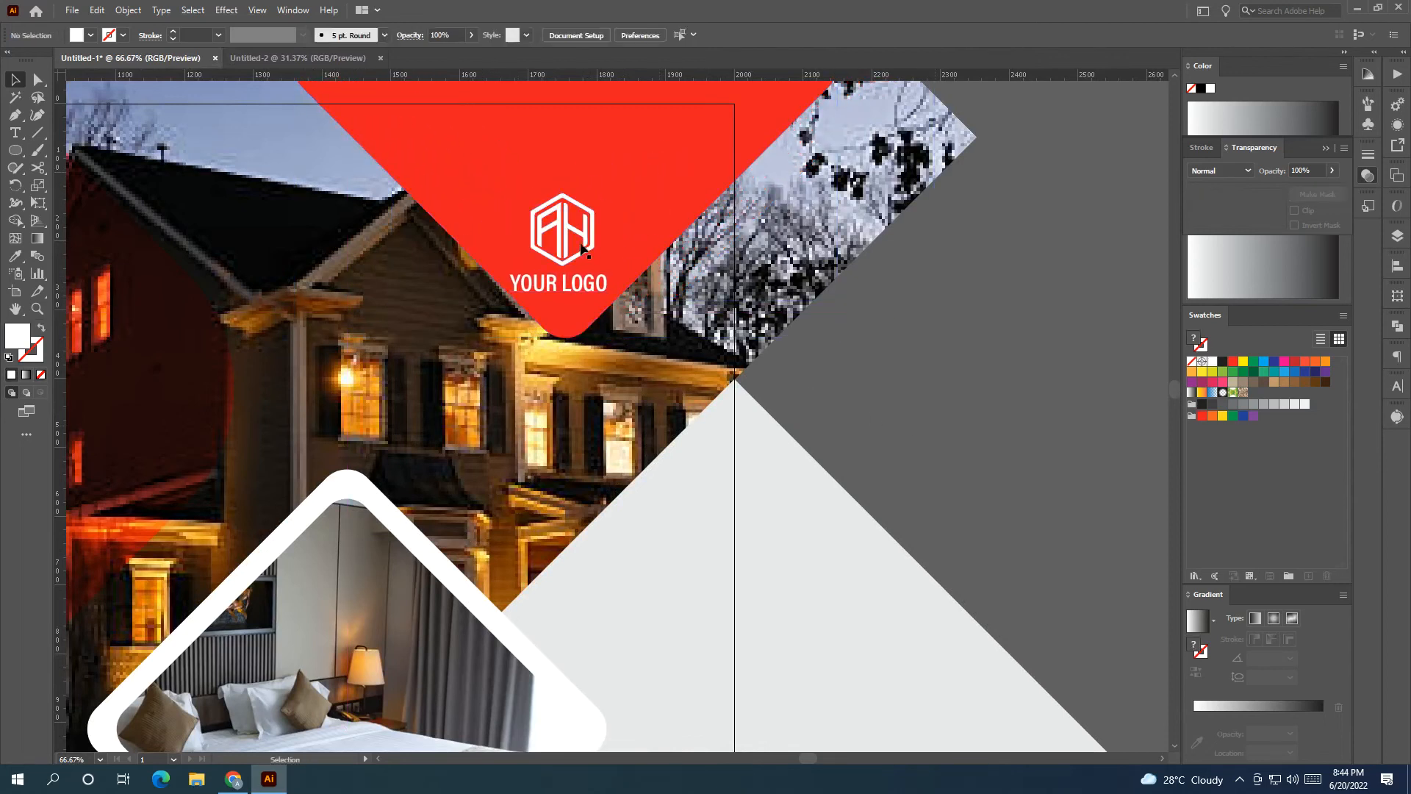
click(564, 284)
shift+click(566, 247)
drag(565, 247, 571, 227)
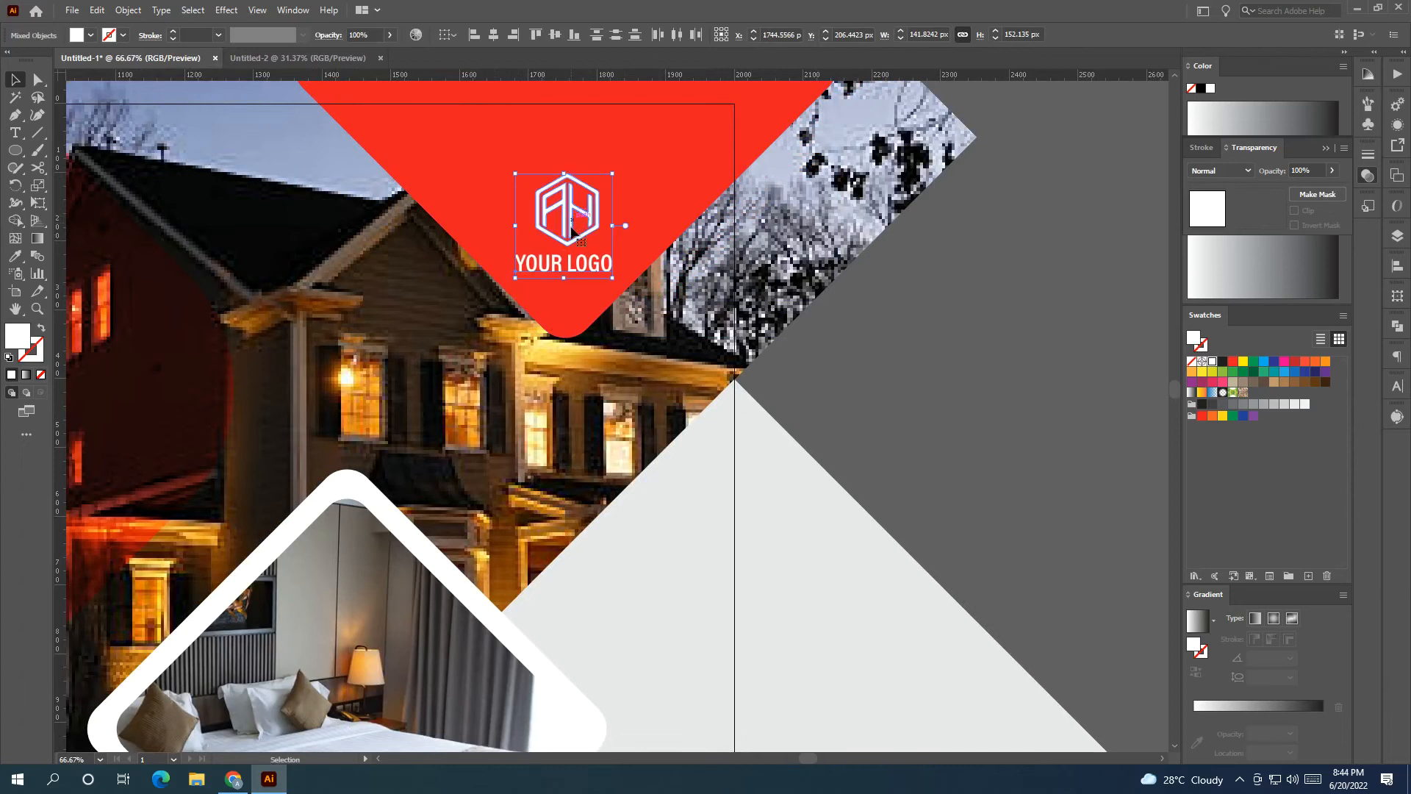
click(923, 409)
scroll(985, 389, down, 2)
drag(854, 469, 823, 425)
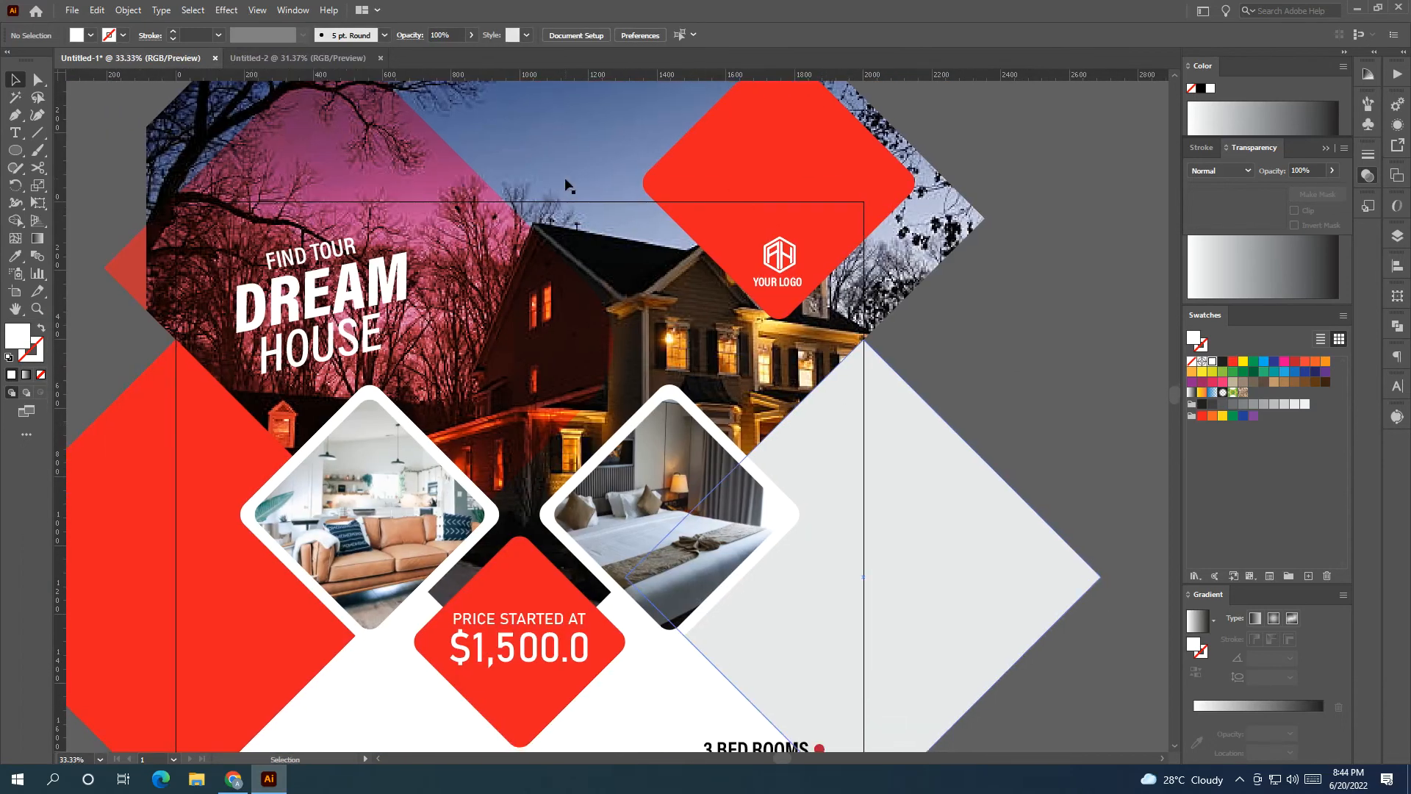
Add a horizontal ruler guide along the bottom contact text.
drag(560, 76, 567, 198)
drag(556, 238, 556, 237)
drag(565, 426, 626, 234)
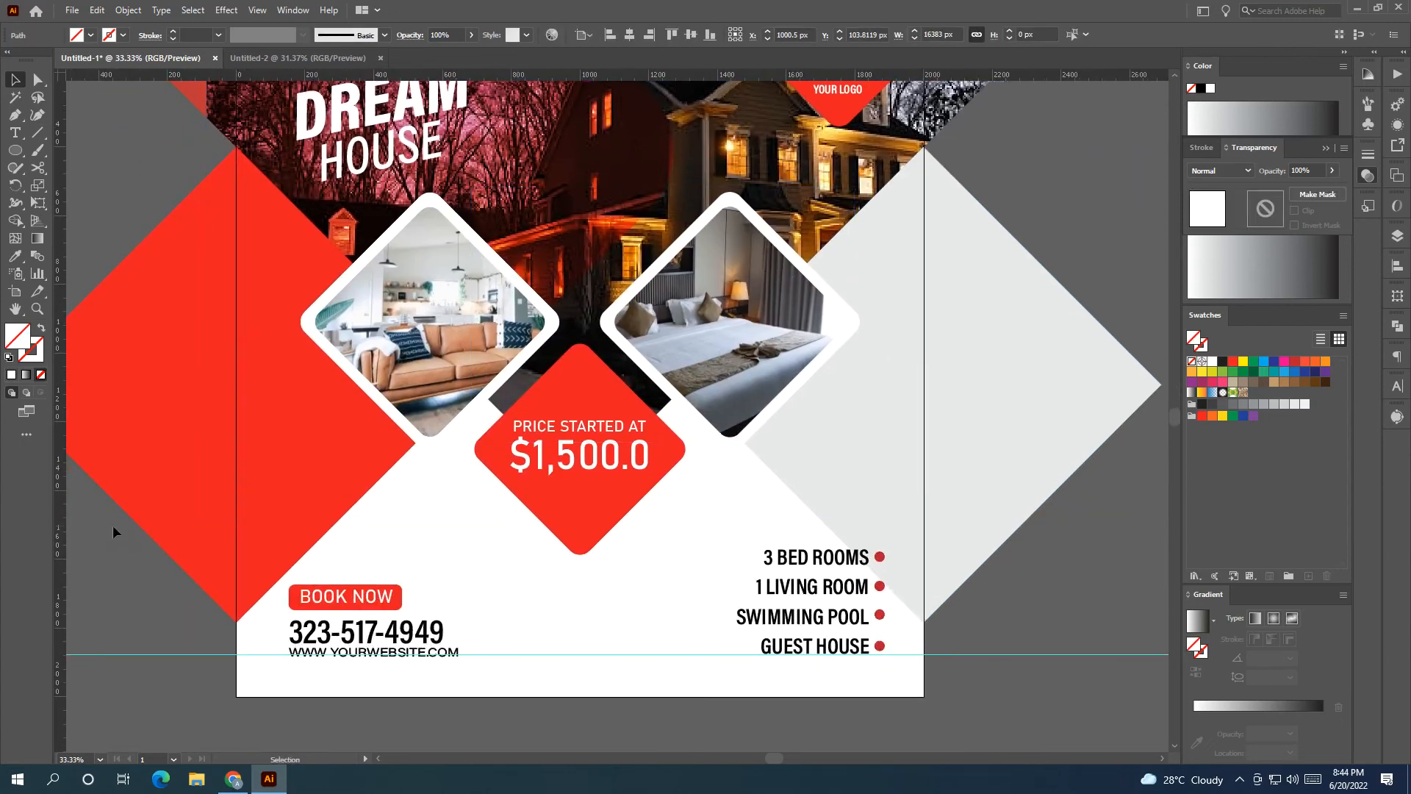
drag(283, 564, 292, 566)
Shift the FIND TOUR DREAM HOUSE headline slightly left.
scroll(383, 376, up, 5)
click(385, 373)
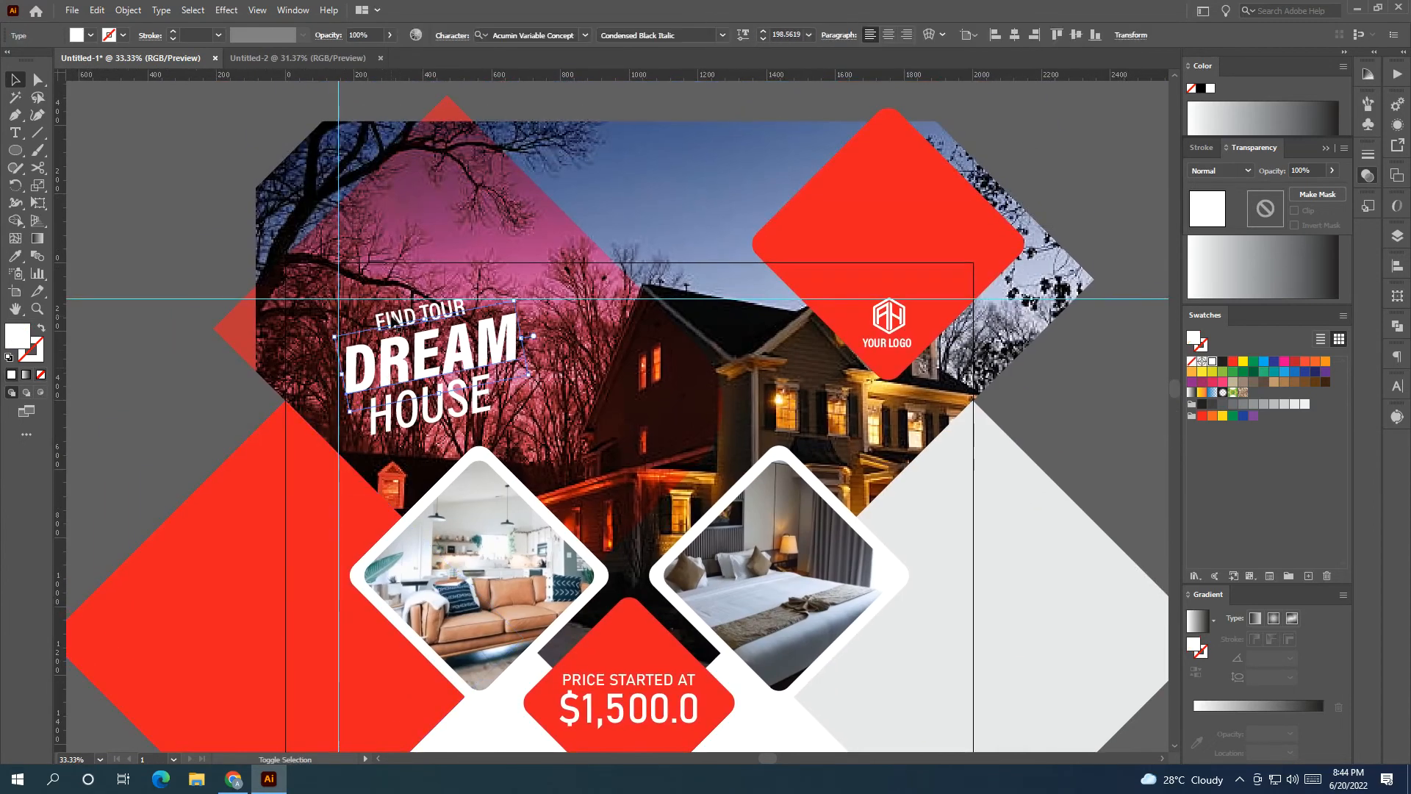
drag(404, 400, 399, 401)
Add a vertical guide beside the feature list and select its four lines.
drag(802, 574, 481, 357)
drag(63, 470, 592, 483)
click(573, 623)
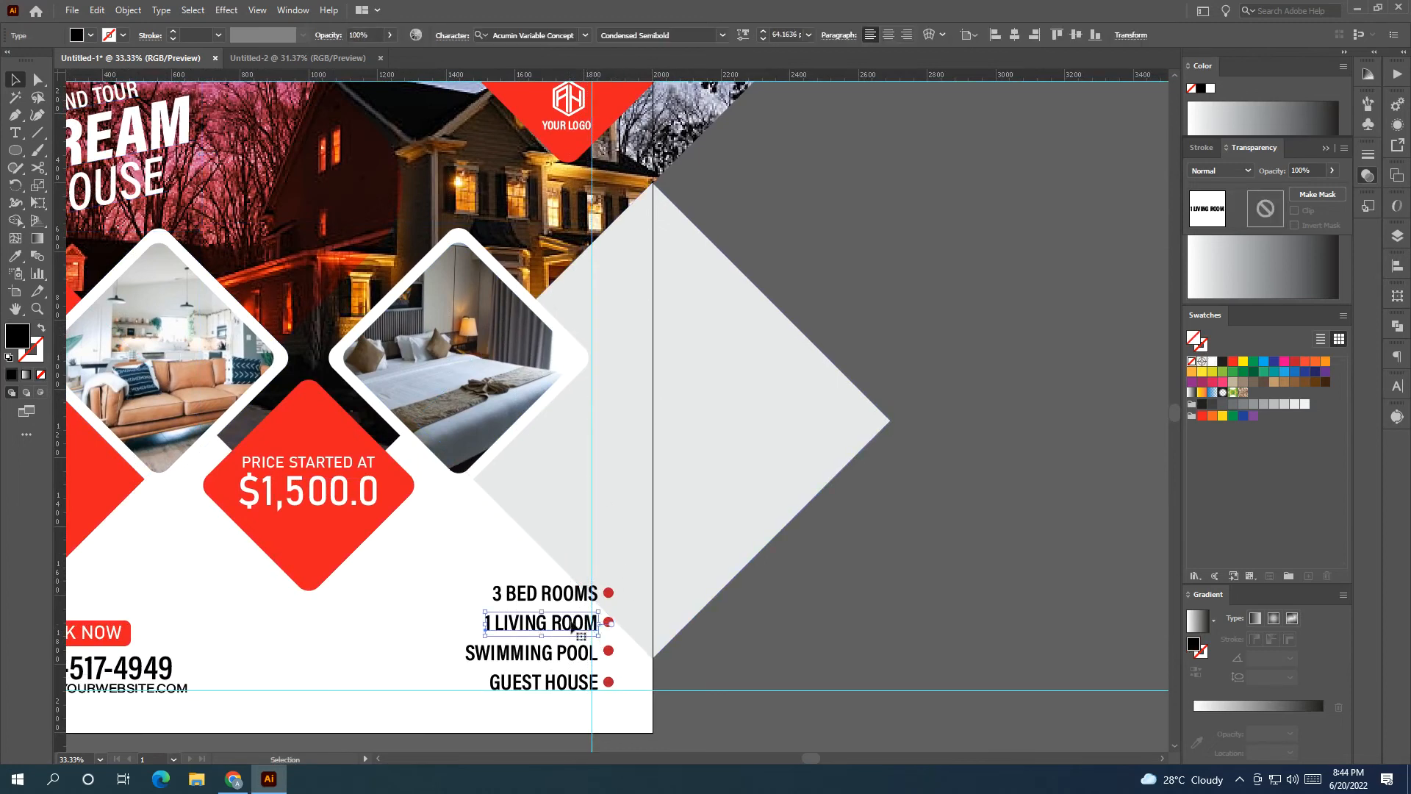
shift+click(567, 594)
shift+click(565, 654)
shift+click(569, 682)
drag(568, 679, 563, 679)
key(ctrl+z)
Group the feature lines with their four red dots and move the group left to the guide.
shift+click(609, 680)
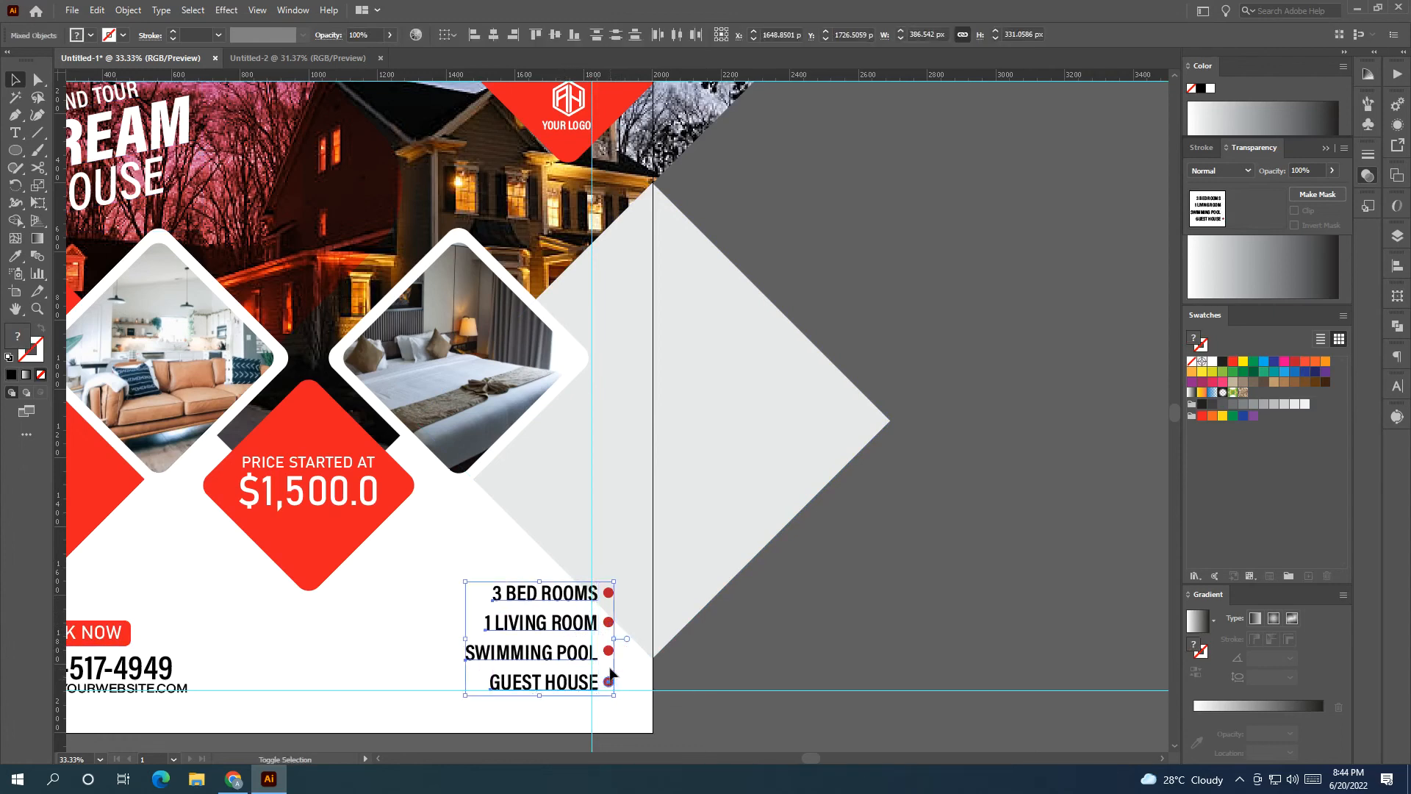
shift+click(608, 650)
shift+click(609, 622)
shift+click(609, 592)
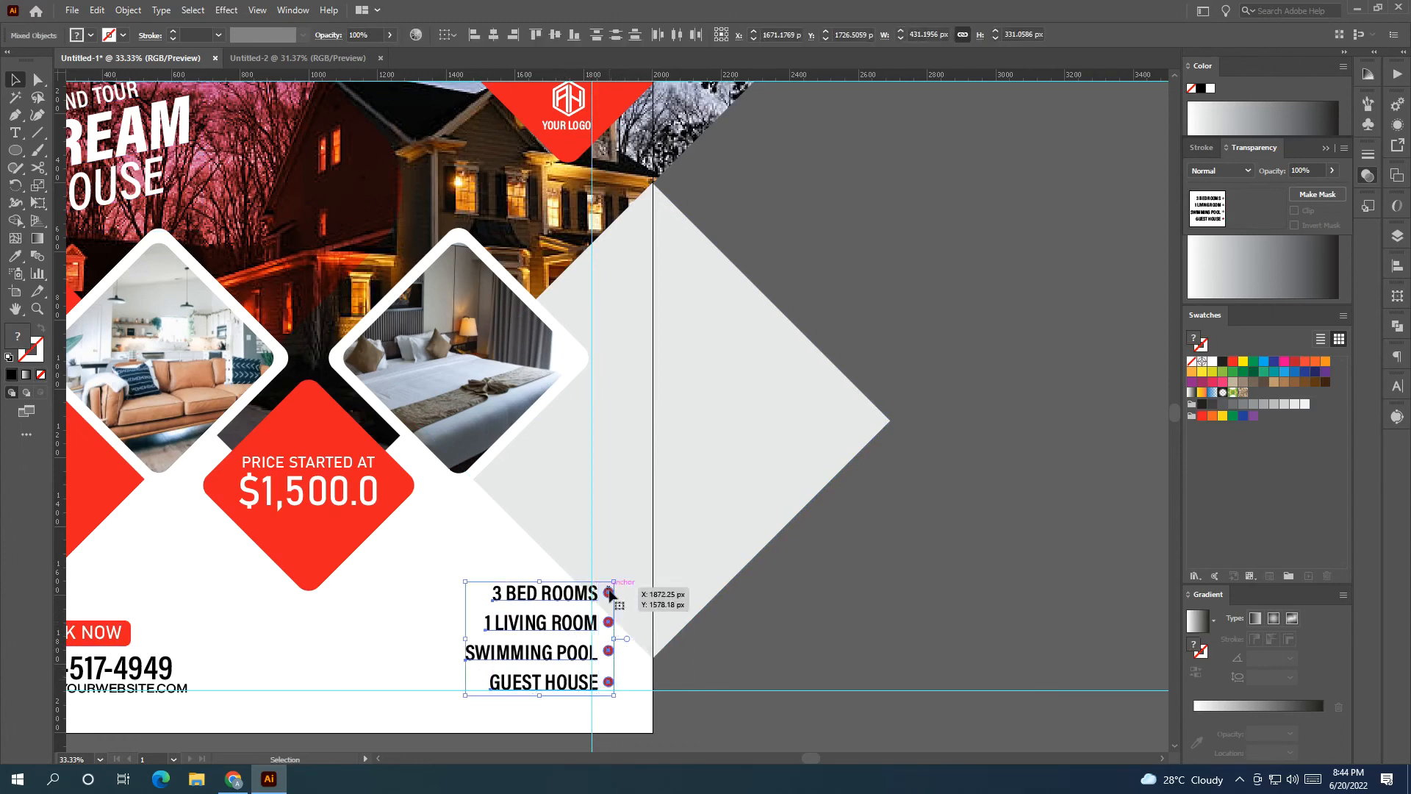
key(ctrl+g)
drag(570, 622, 548, 623)
click(809, 648)
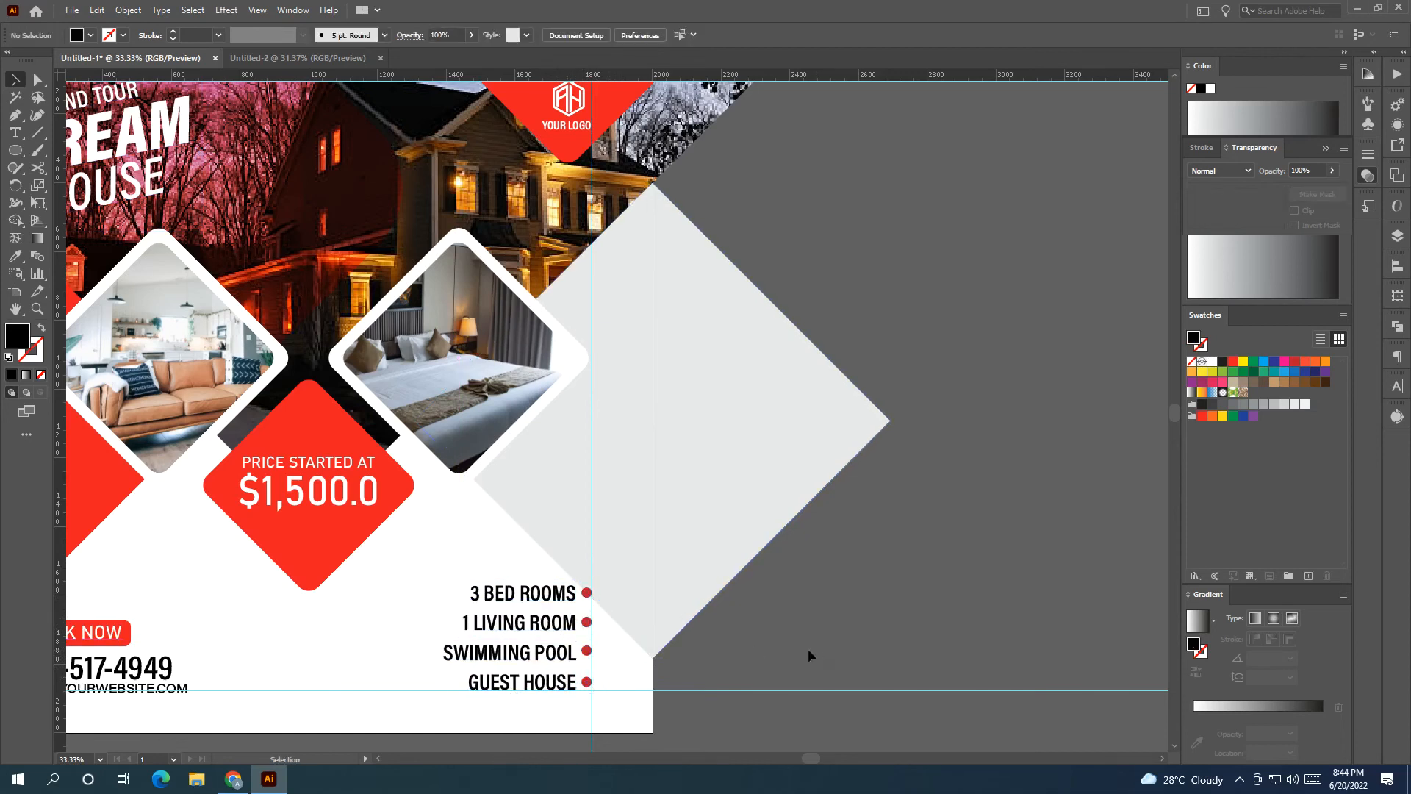
drag(809, 648, 867, 636)
scroll(862, 628, down, 1)
Delete the horizontal and vertical guides.
scroll(893, 622, down, 1)
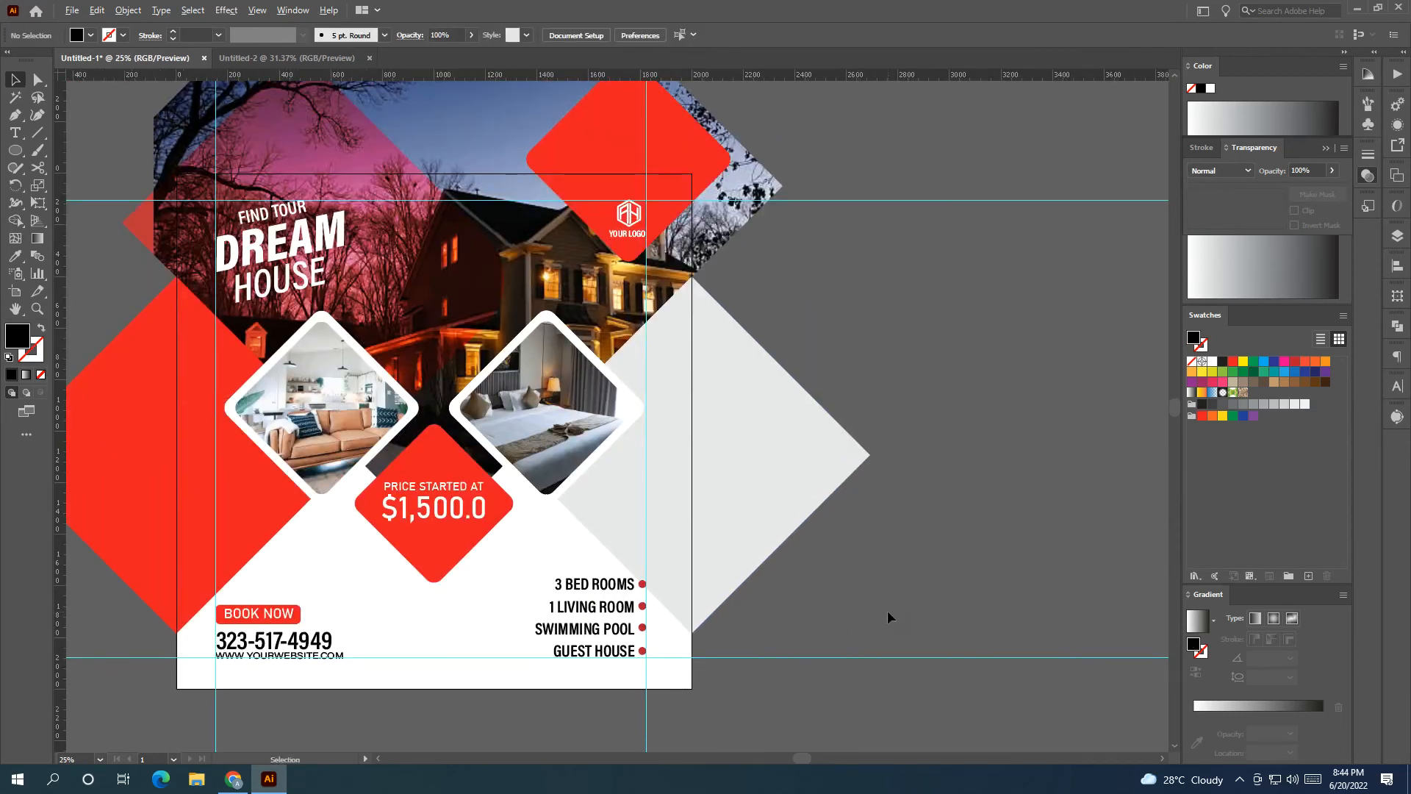
drag(982, 655, 986, 667)
key(Delete)
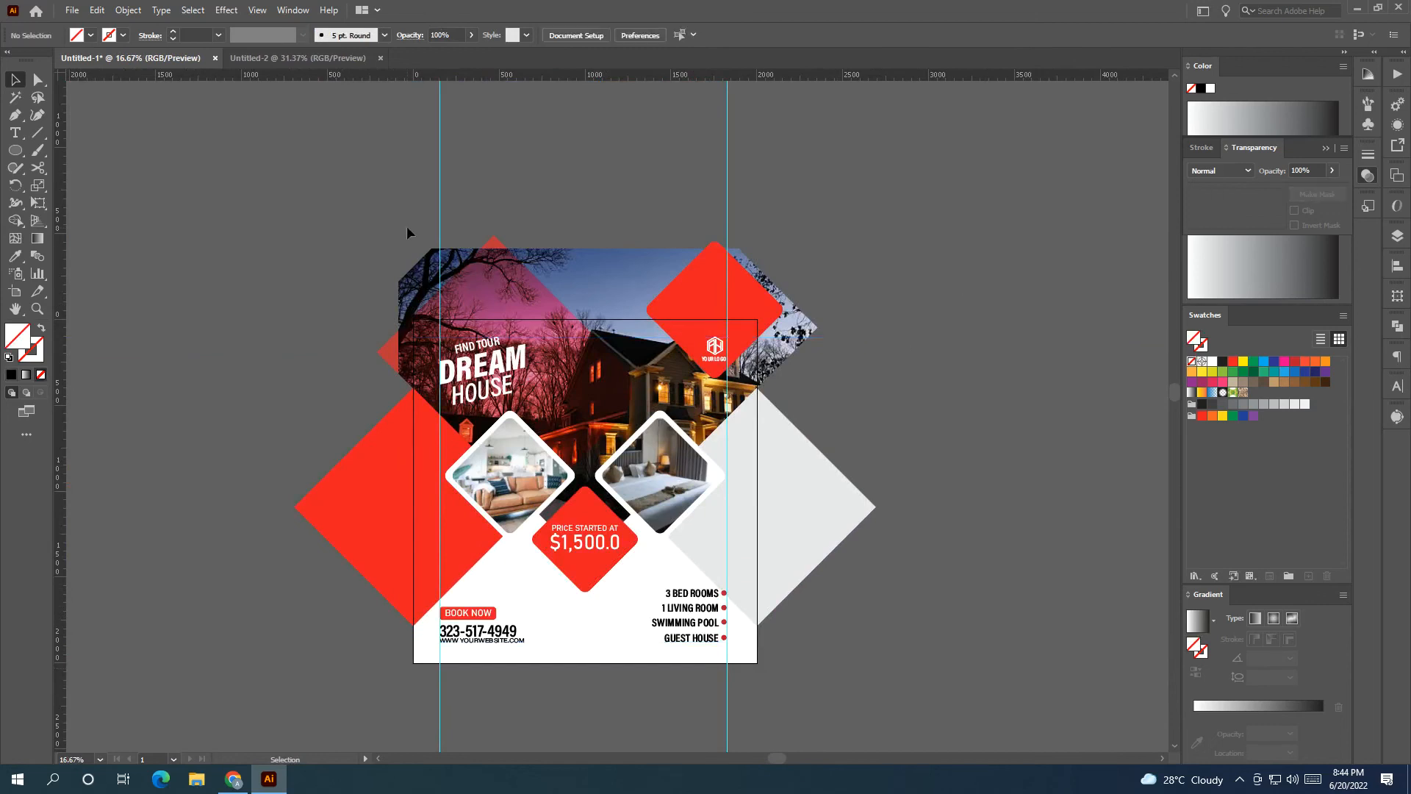
drag(776, 208, 779, 209)
key(Delete)
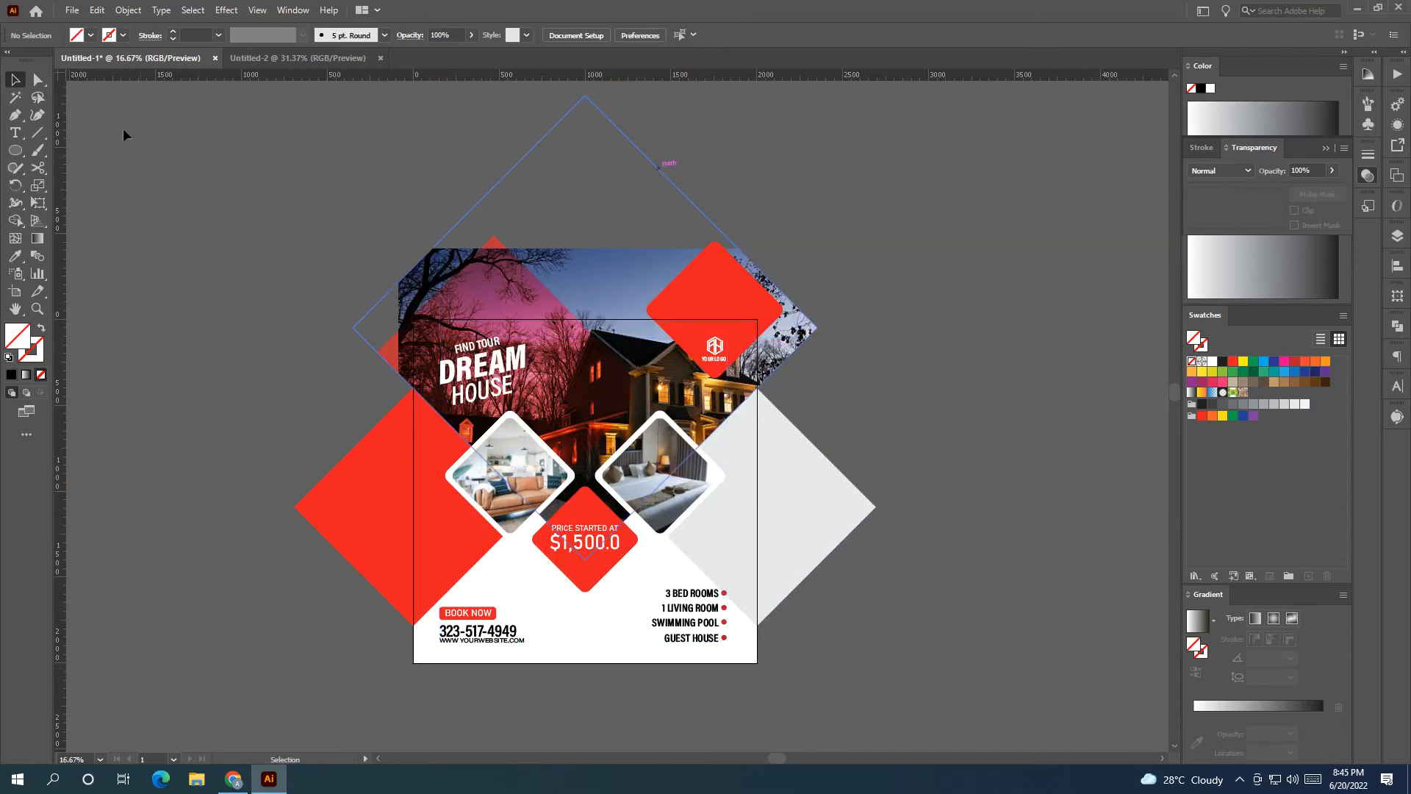
Draw a thin bar along the artboard bottom filled with the flyer's red.
drag(14, 150, 110, 150)
mouse_move(417, 650)
mouse_down()
mouse_move(294, 598)
mouse_move(633, 610)
mouse_up()
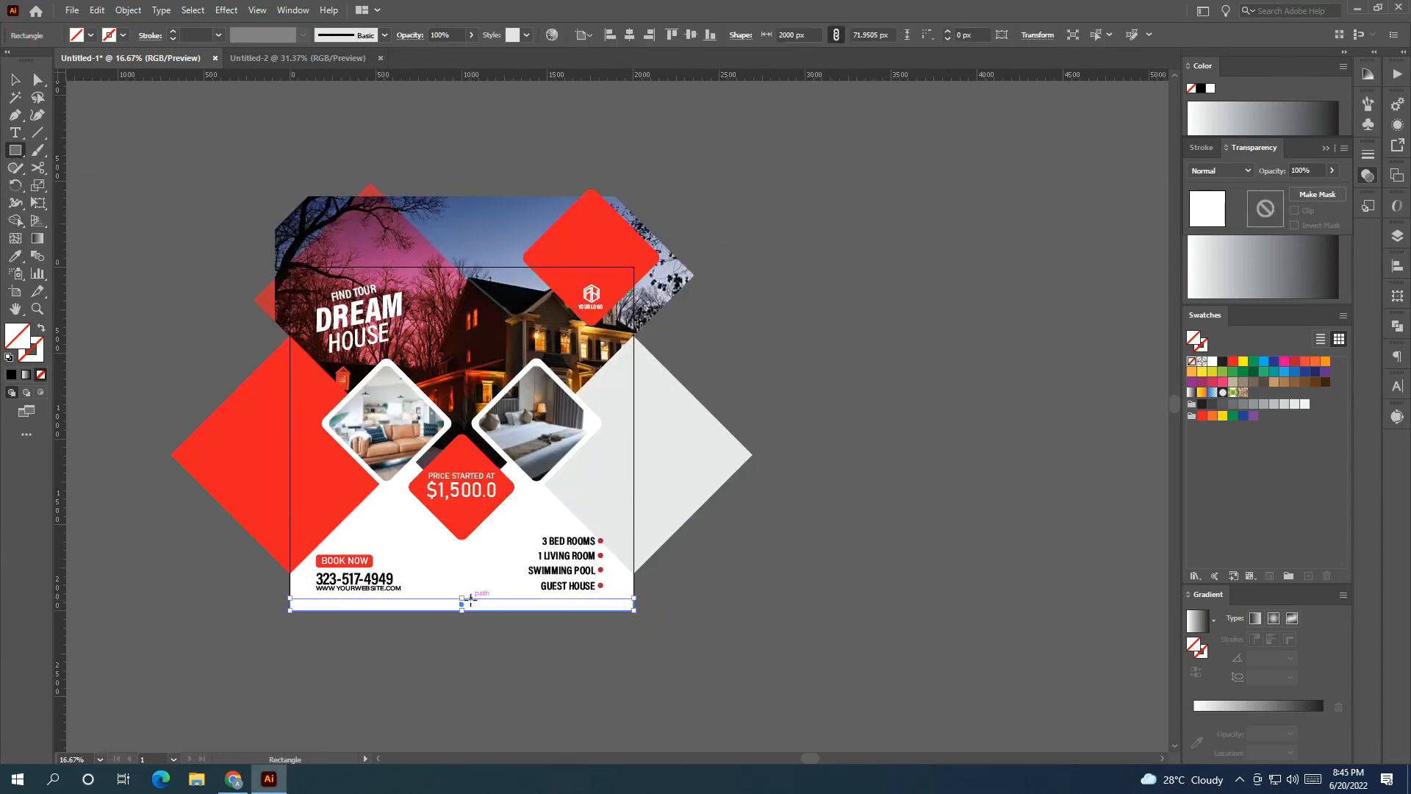
drag(462, 599, 462, 602)
key(i)
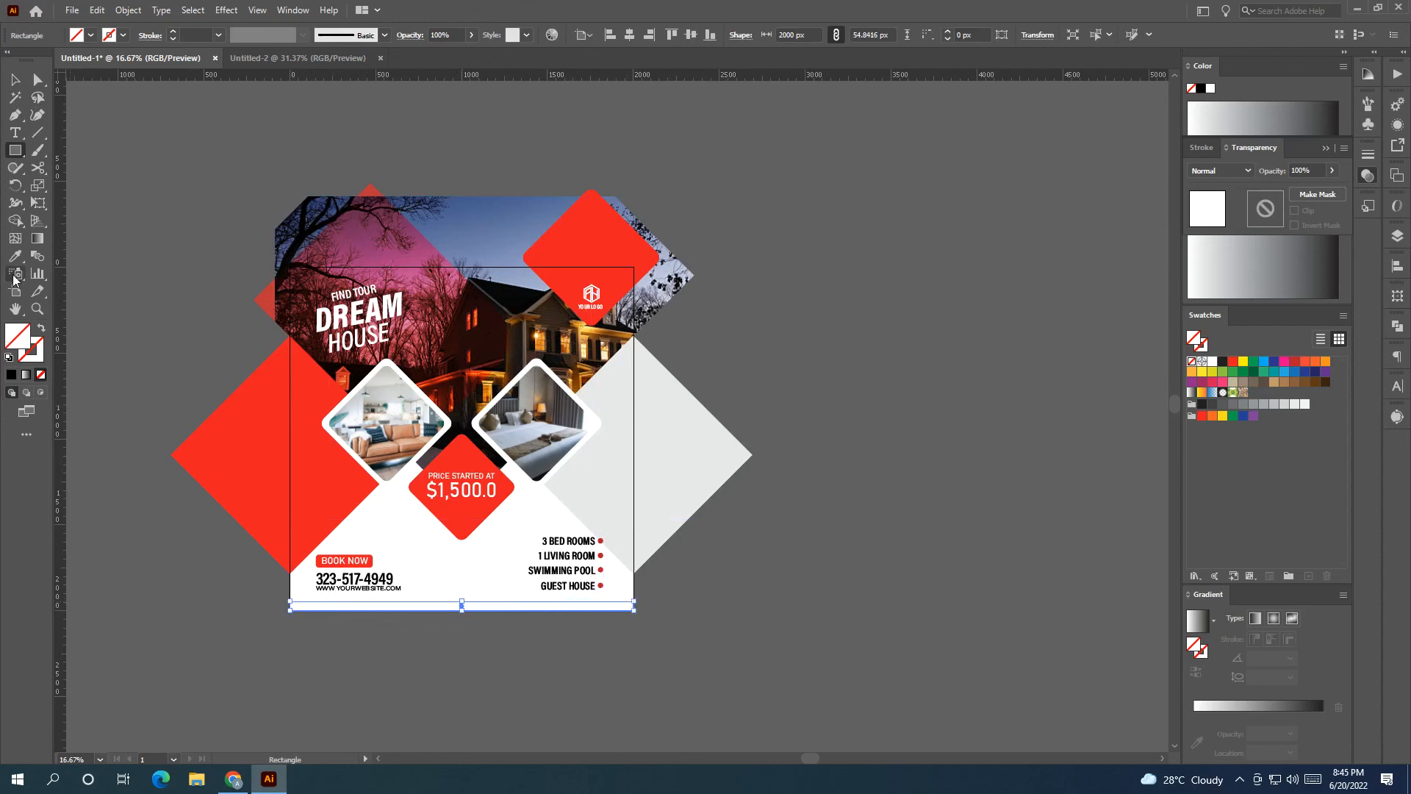
click(226, 375)
click(13, 81)
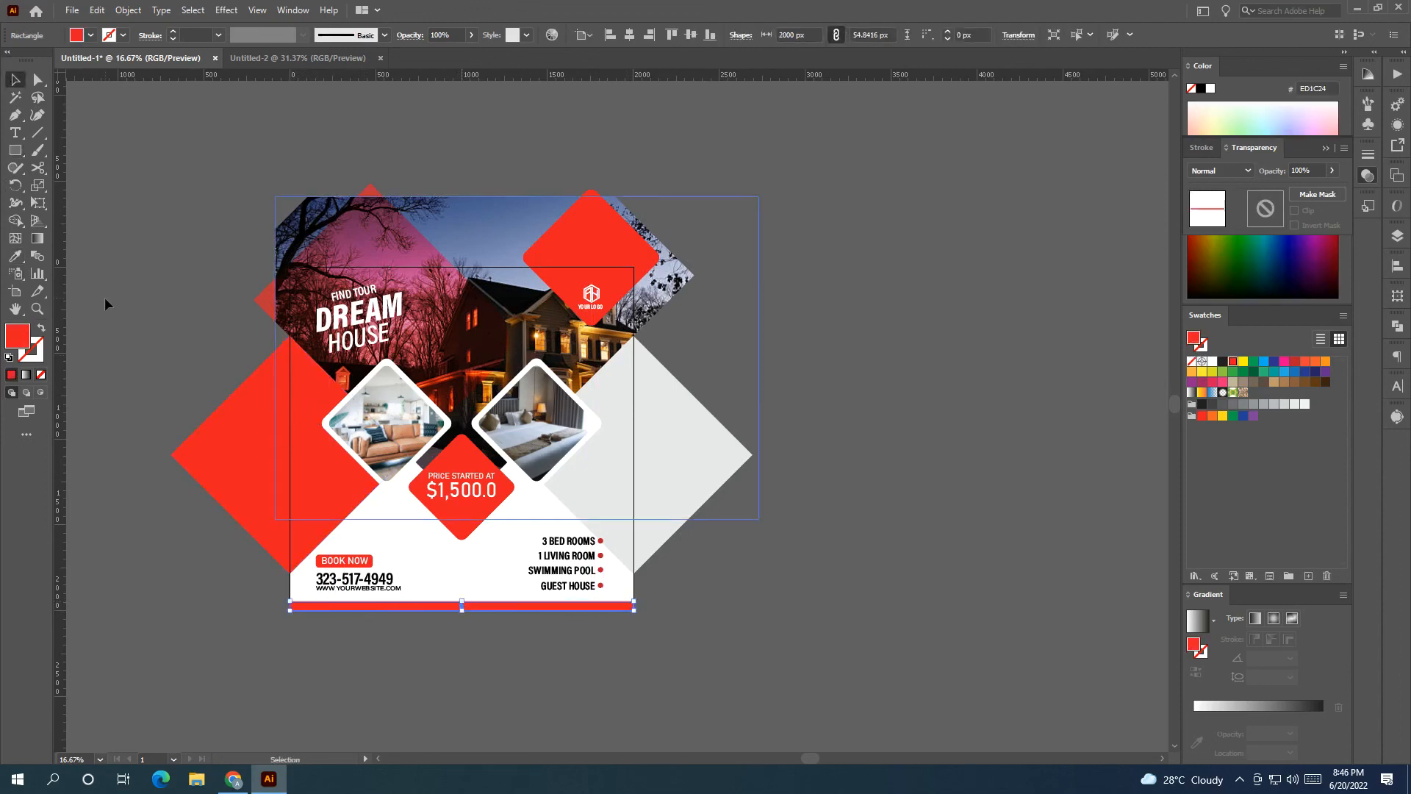
click(156, 431)
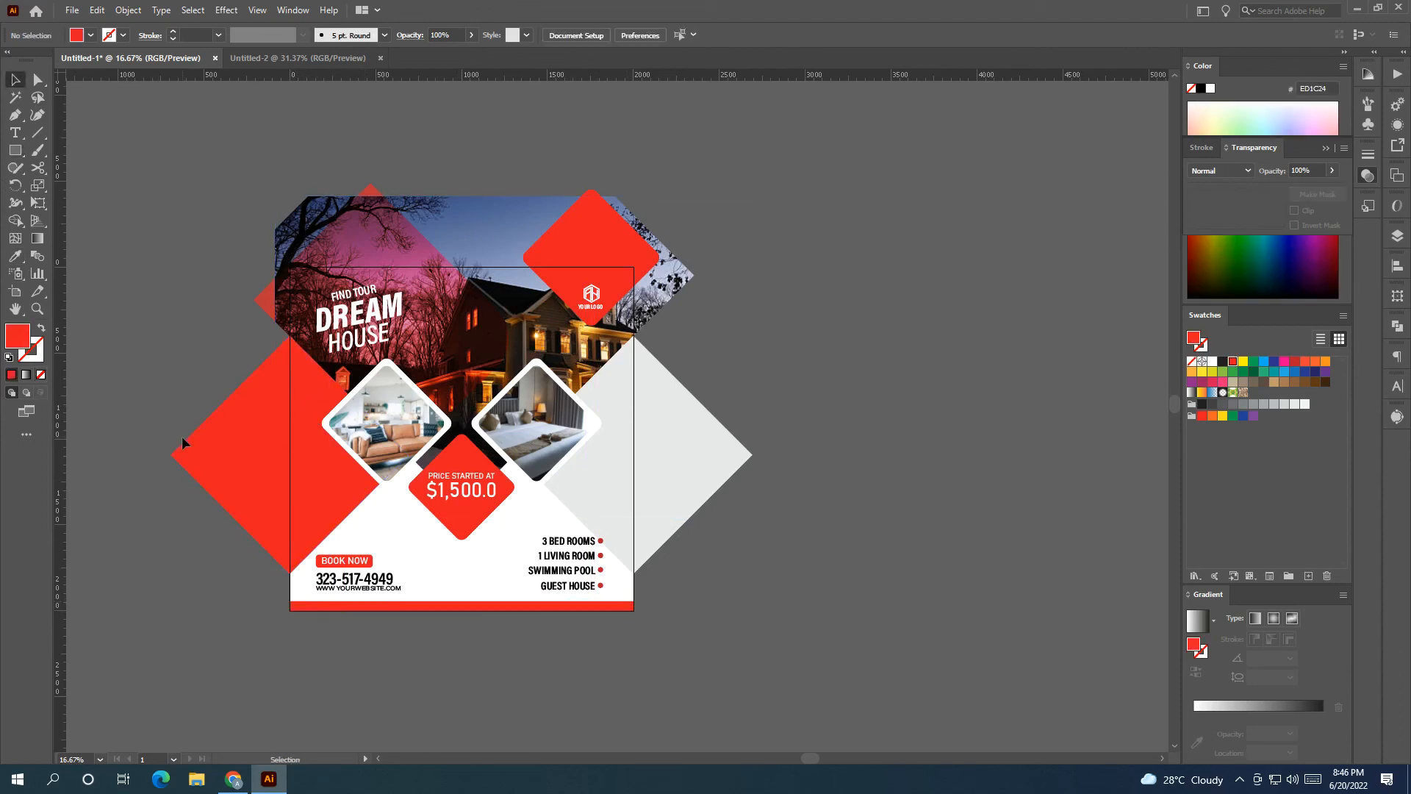
Draw a 2000×2000 square covering the whole artboard.
scroll(351, 610, up, 1)
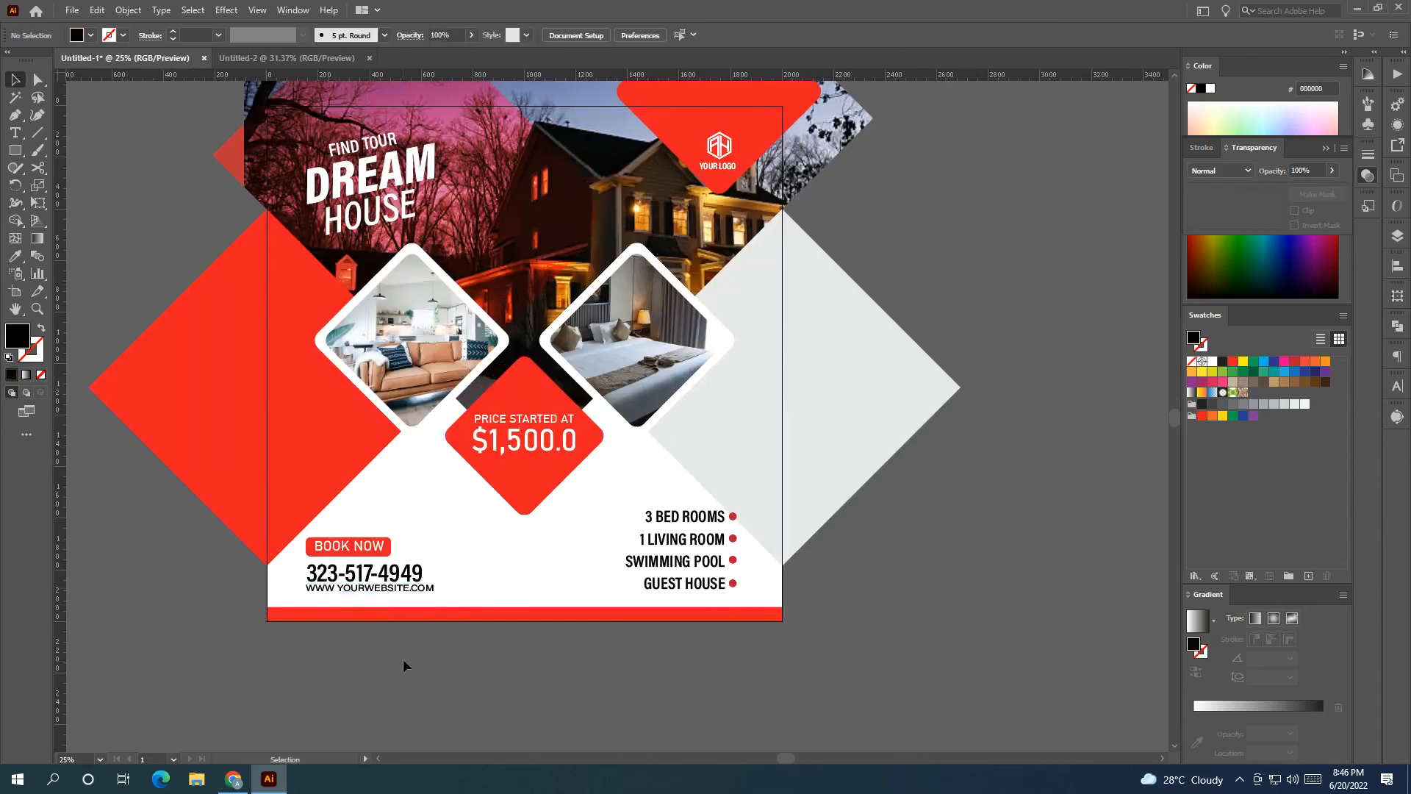
scroll(403, 654, down, 1)
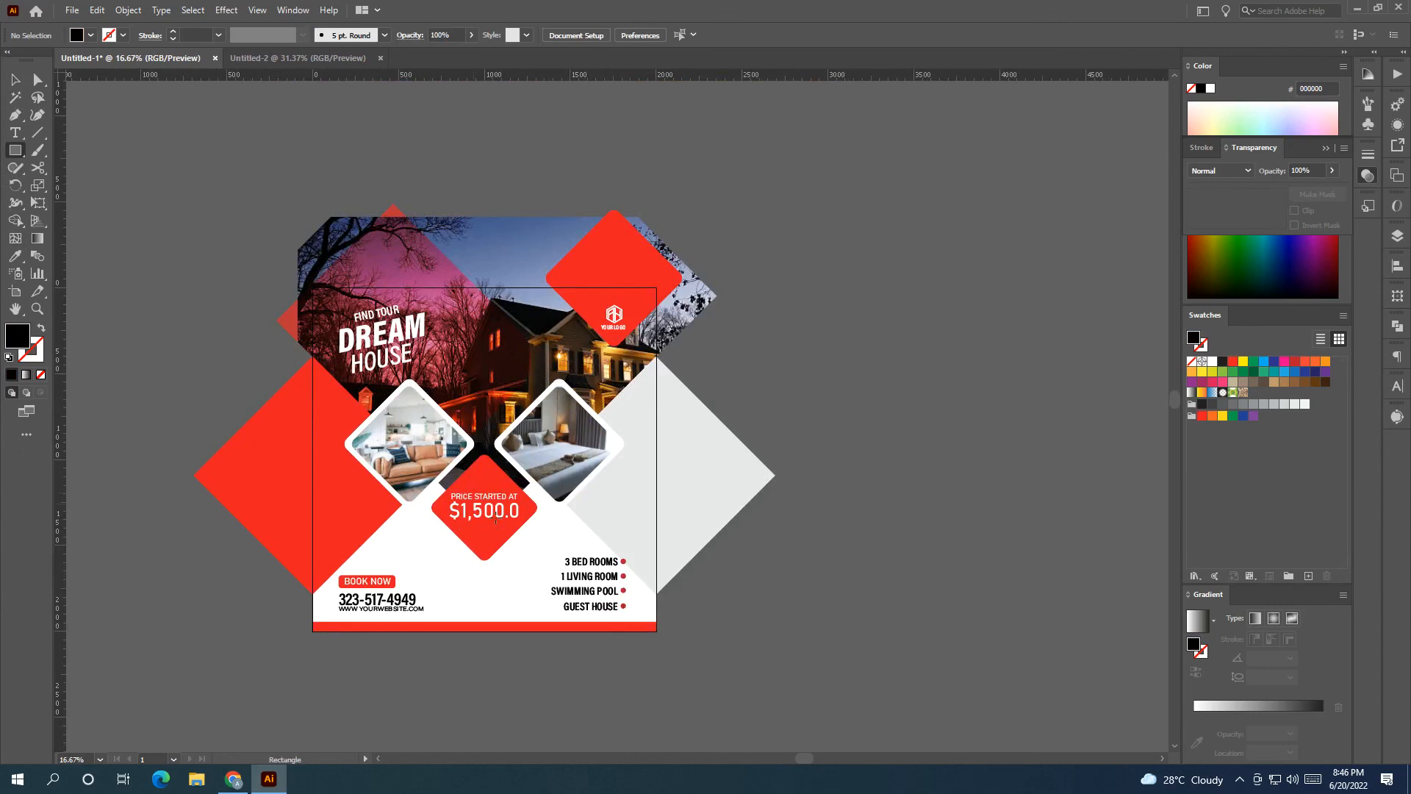
drag(658, 633, 313, 289)
key(v)
click(220, 204)
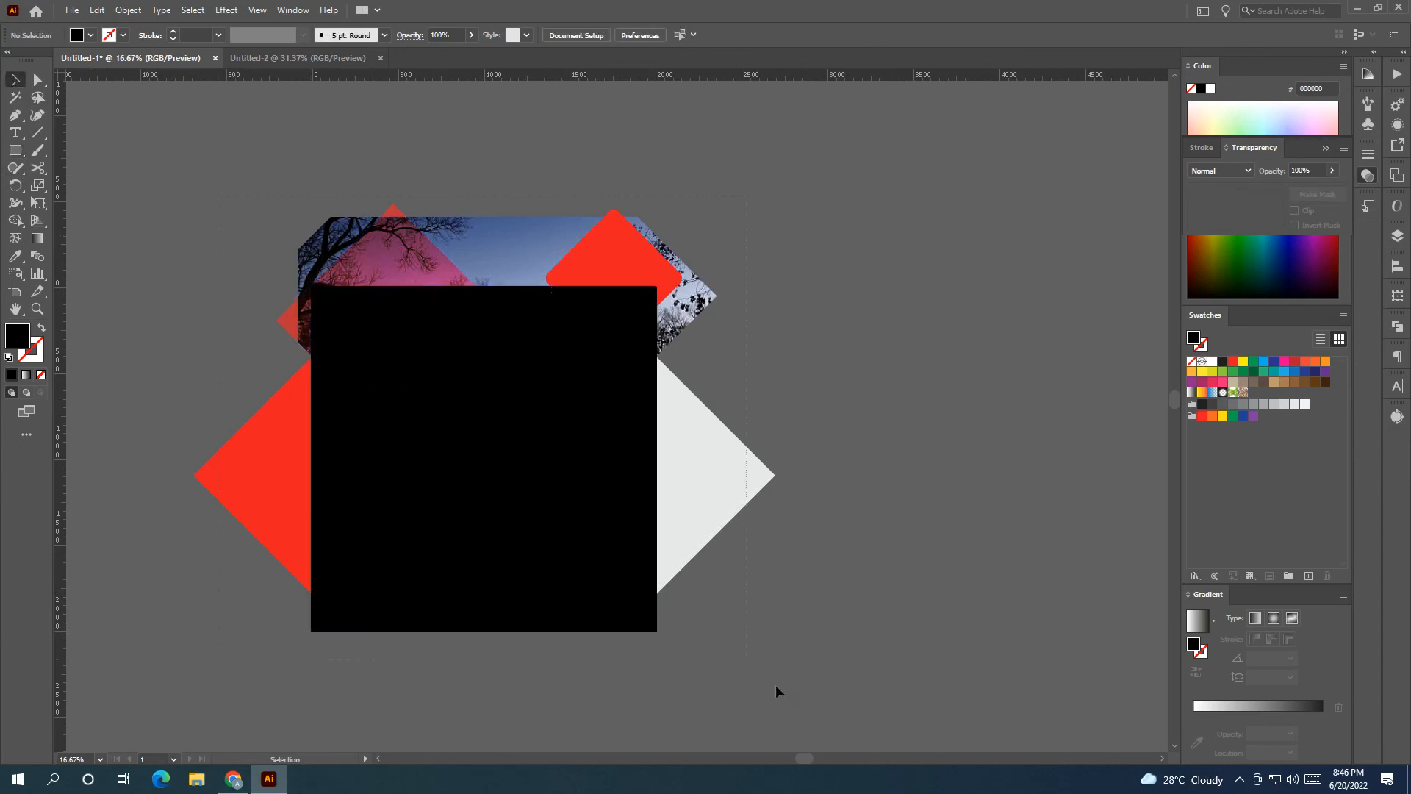
Select all the artwork and make a clipping mask with the square.
key(ctrl+a)
right_click(641, 474)
click(783, 604)
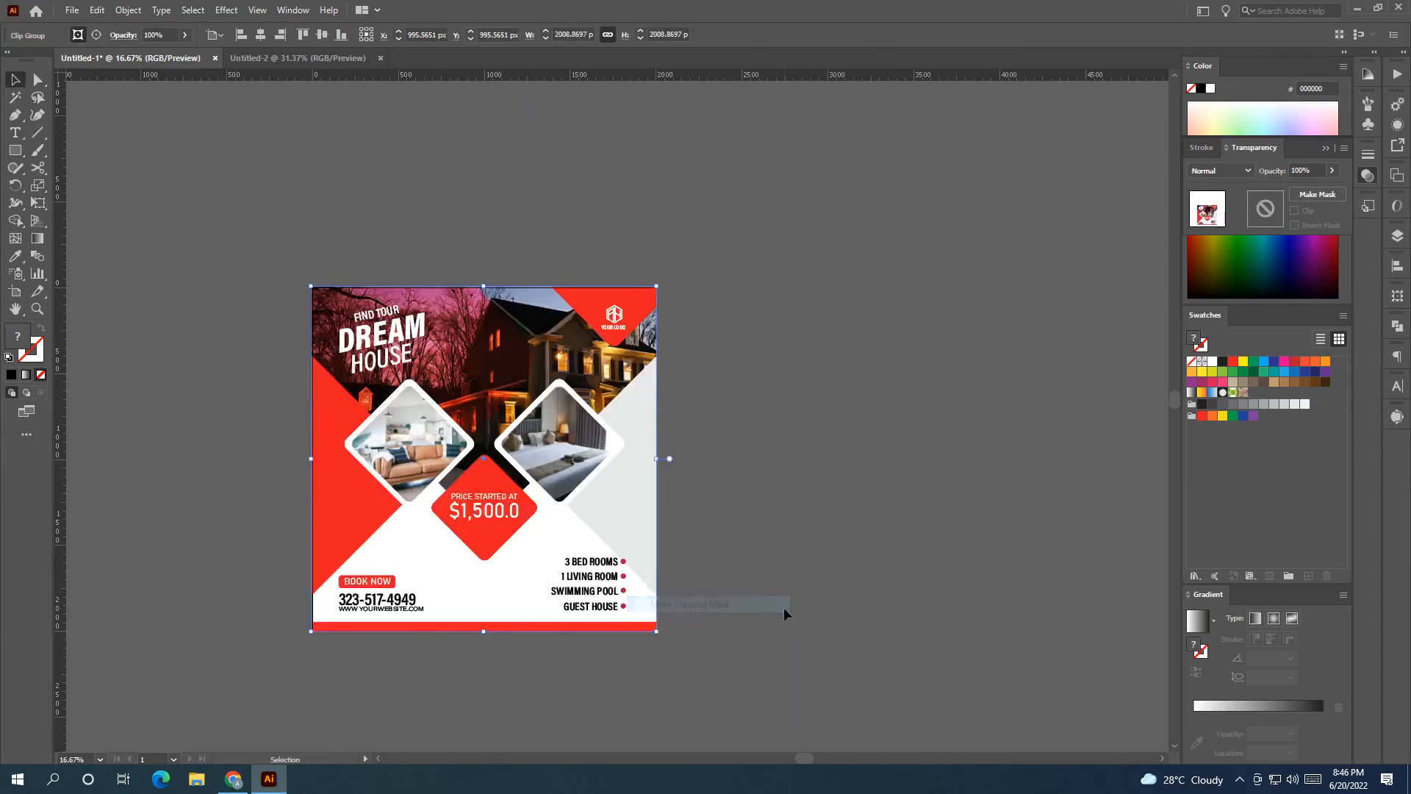
click(783, 607)
drag(735, 592, 748, 528)
key(ctrl+plus)
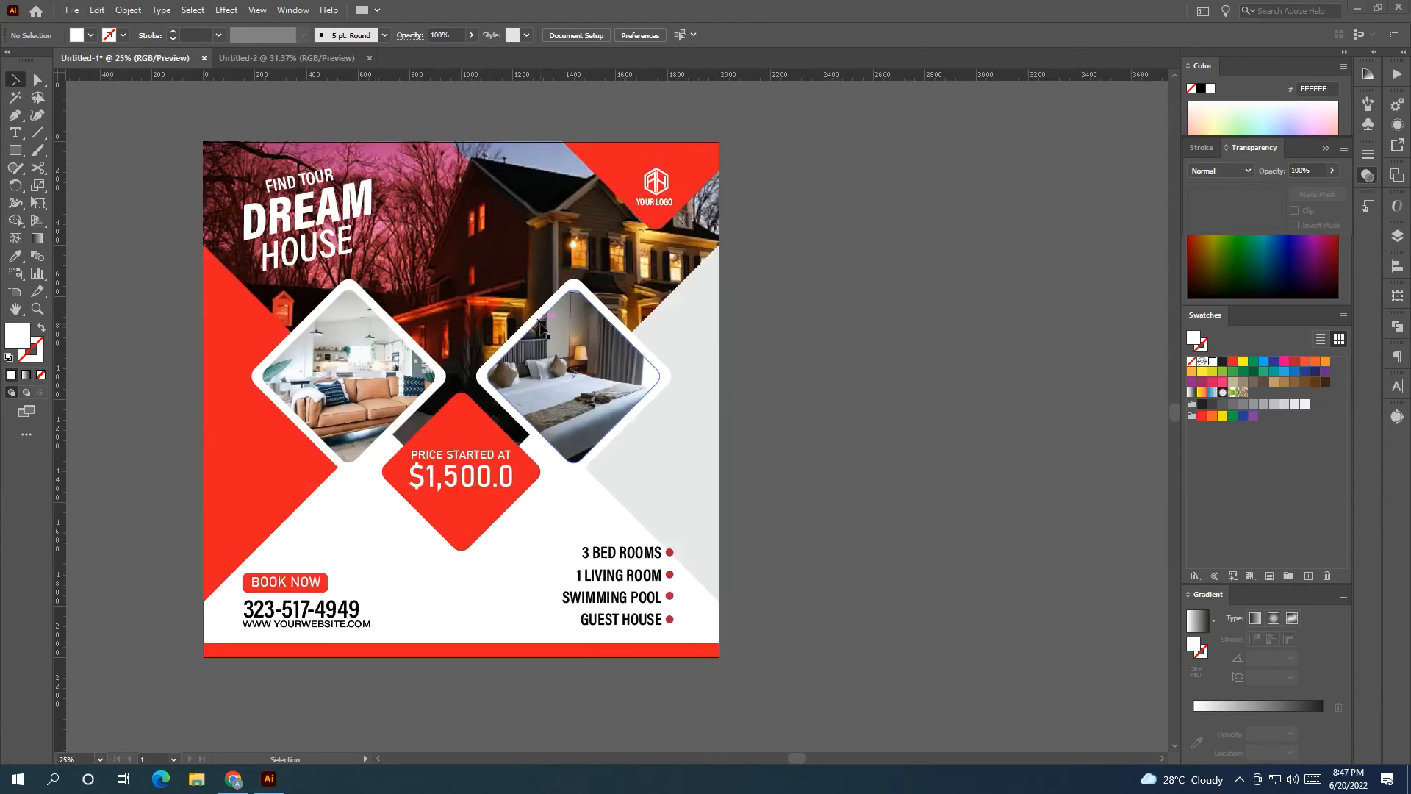
Enlarge the FIND TOUR DREAM HOUSE headline proportionally inside the clip group.
double_click(349, 220)
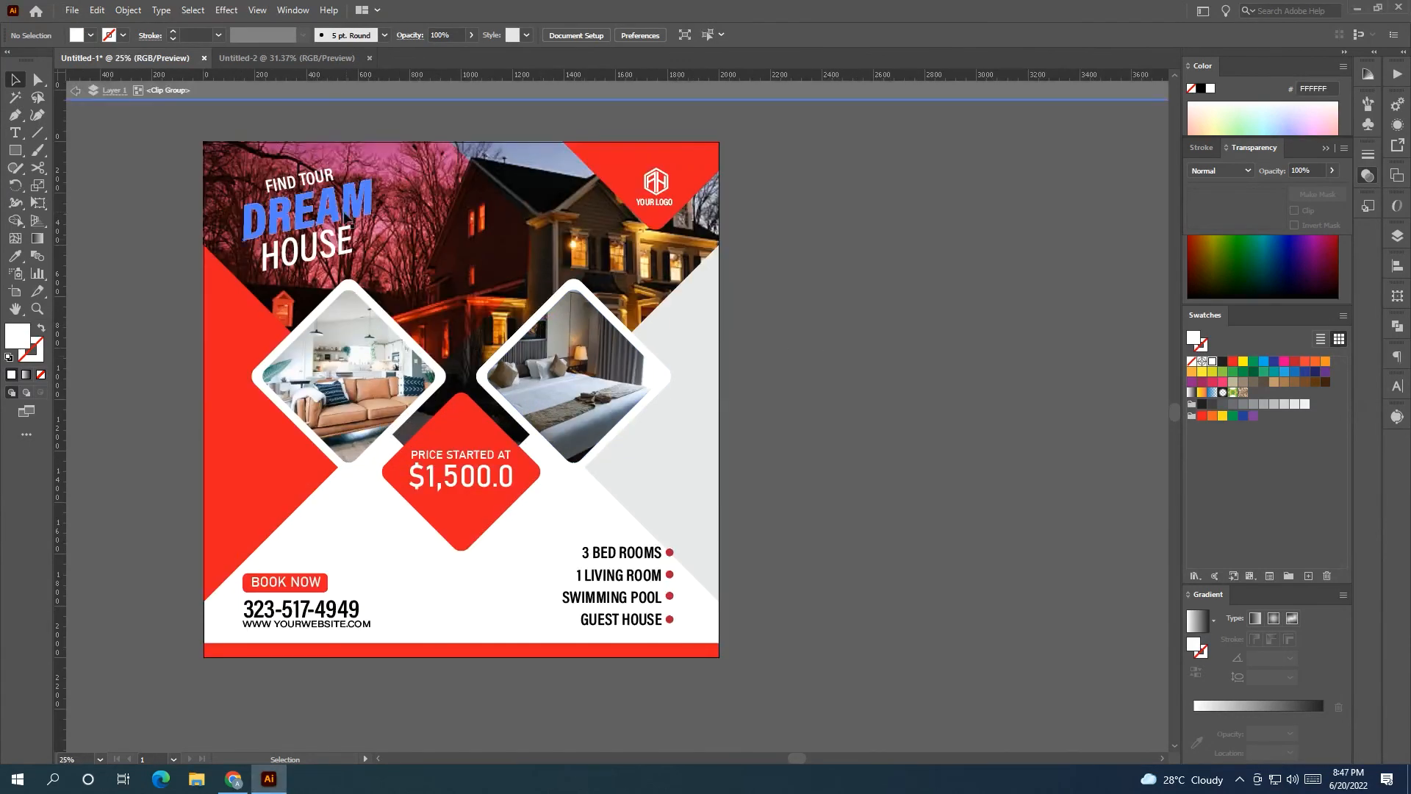
click(264, 220)
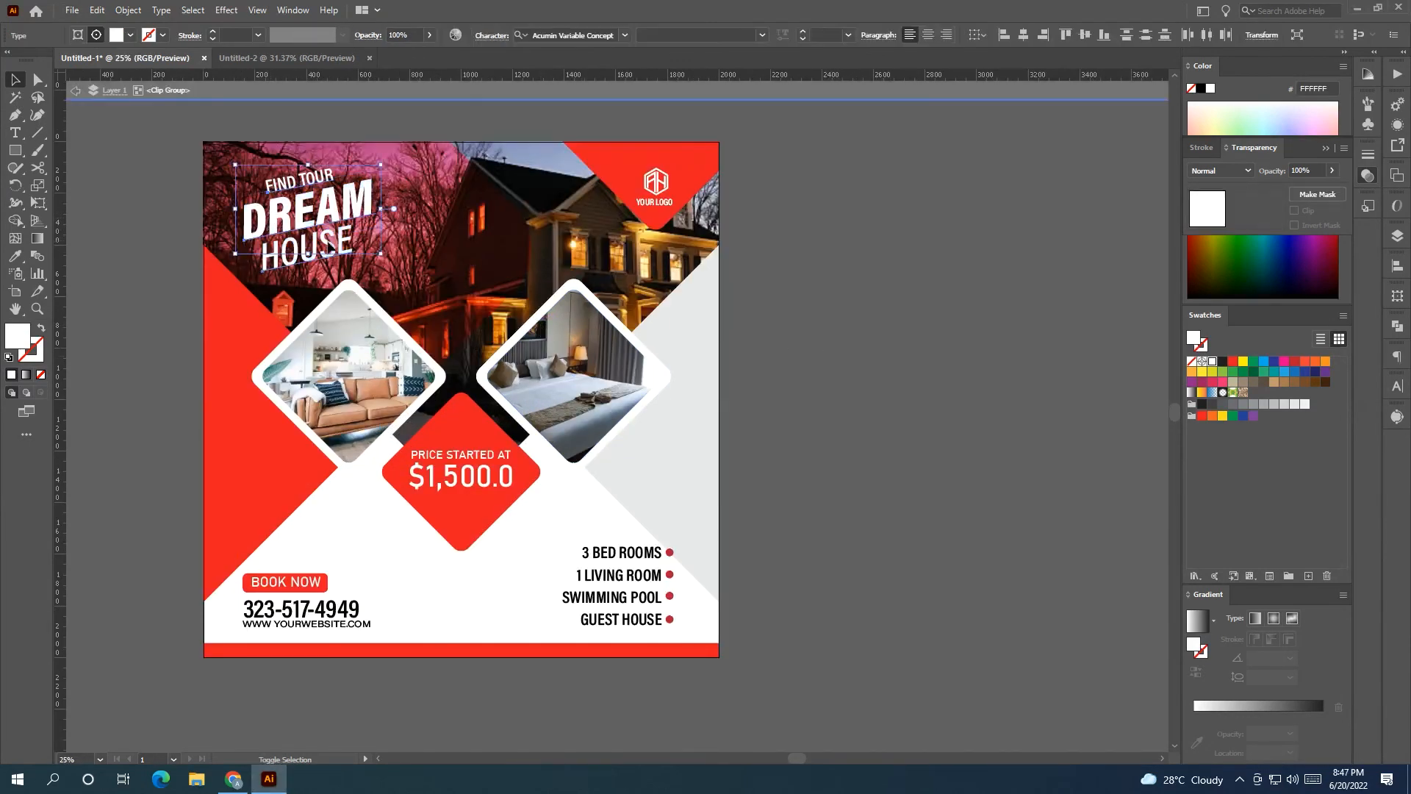
drag(381, 280, 413, 310)
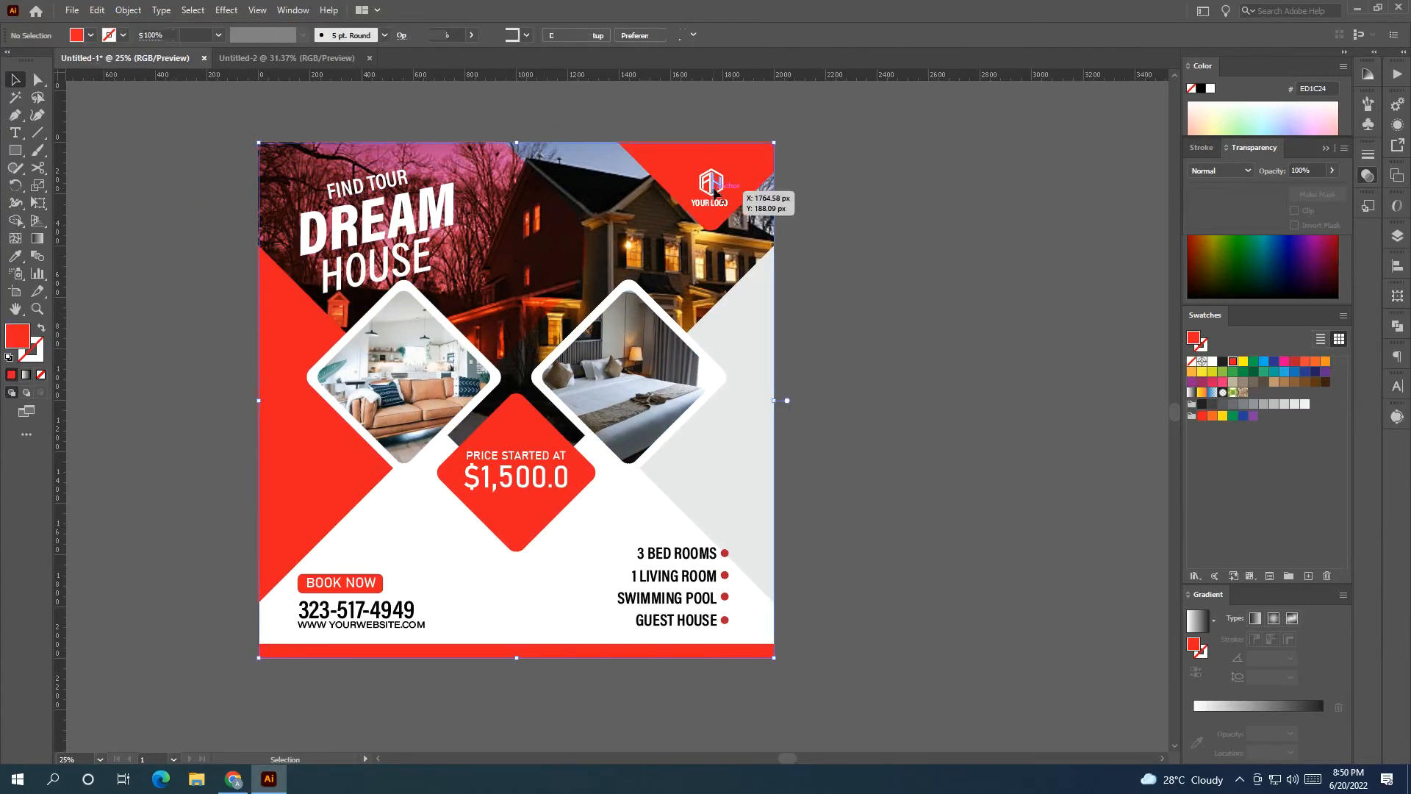
Move the red diamond behind the logo to the right and select the logo with its text.
double_click(716, 192)
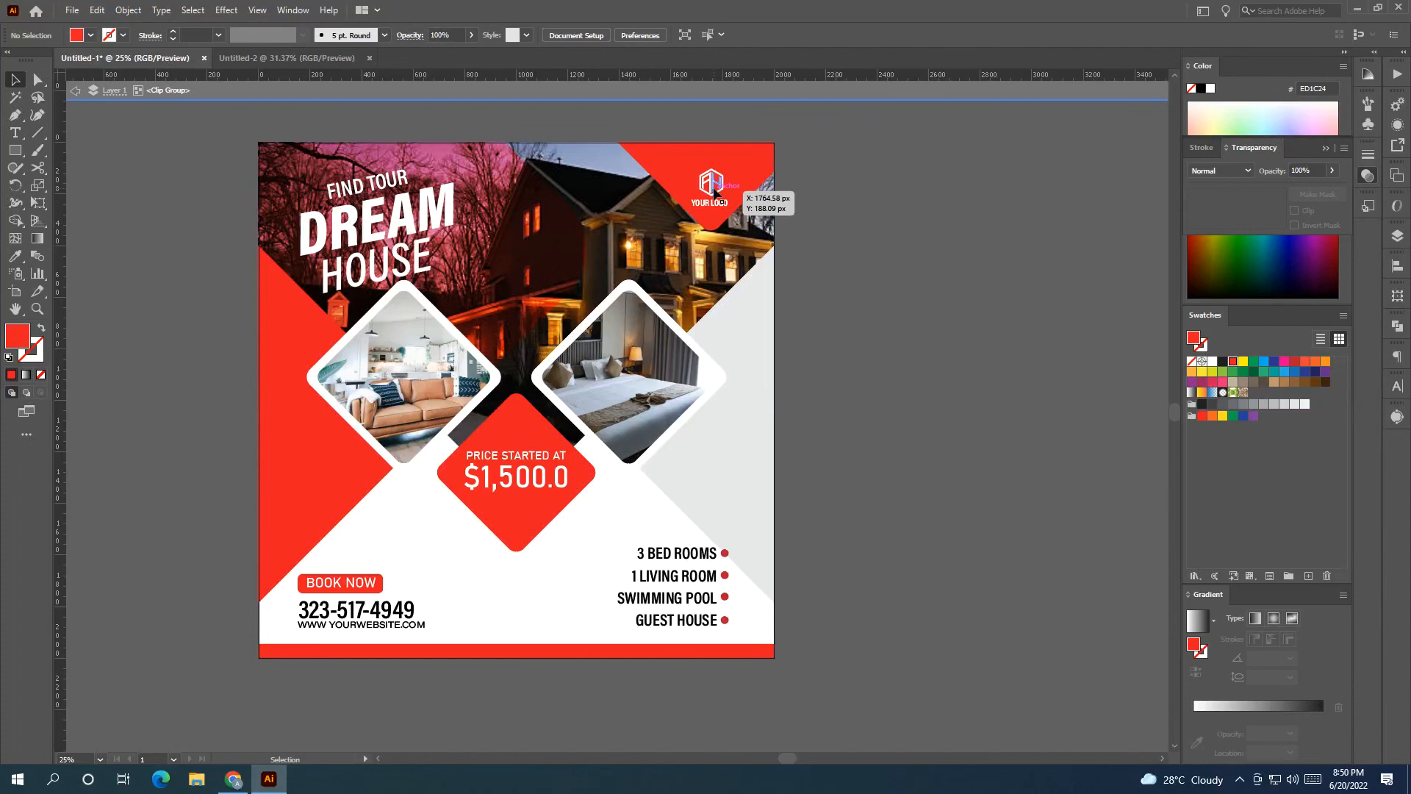
click(750, 170)
drag(755, 170, 733, 204)
click(835, 268)
click(717, 198)
shift+click(719, 205)
Add a vertical guide and nudge the logo's red diamond slightly left against it.
drag(61, 323, 638, 316)
drag(737, 307, 738, 303)
click(720, 203)
shift+click(718, 187)
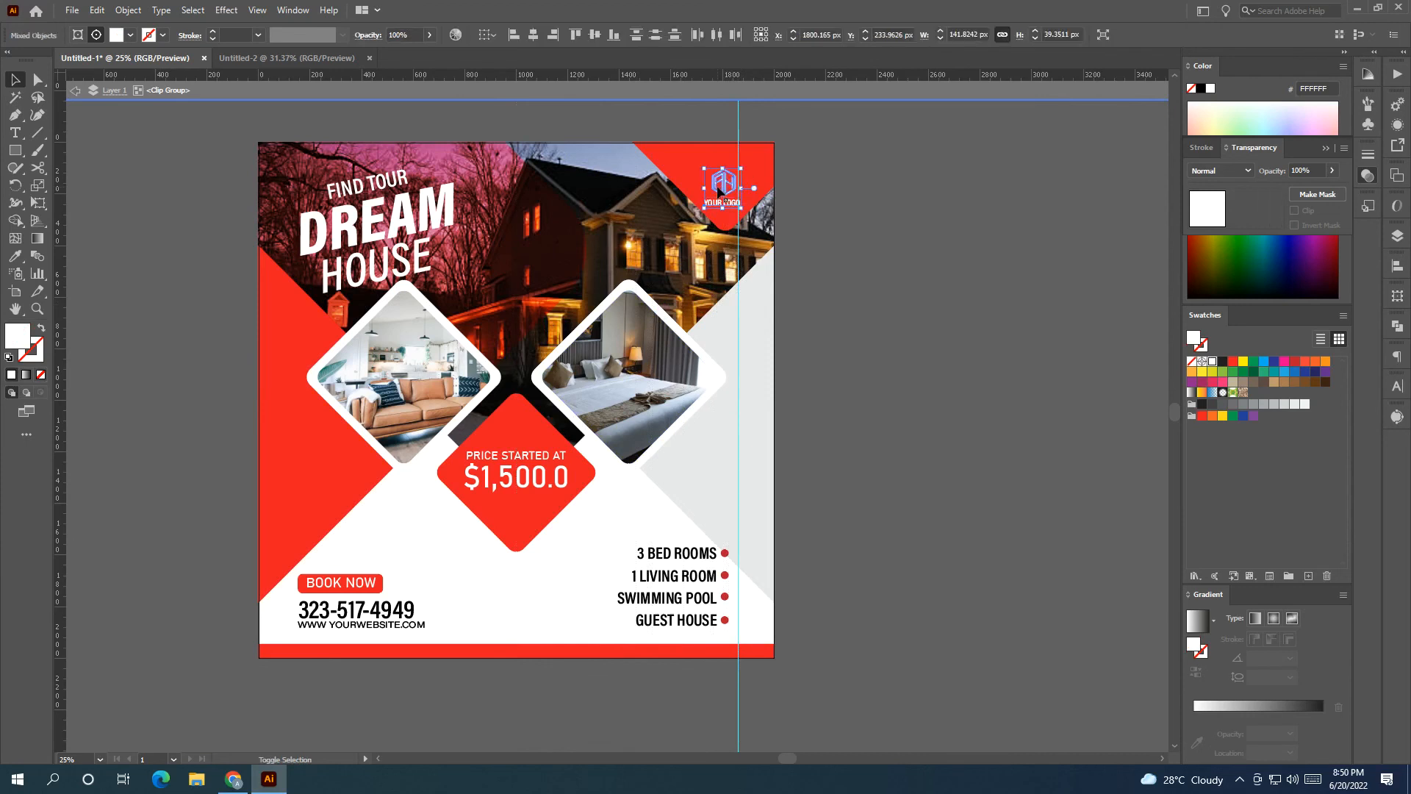
click(723, 232)
drag(727, 236, 721, 237)
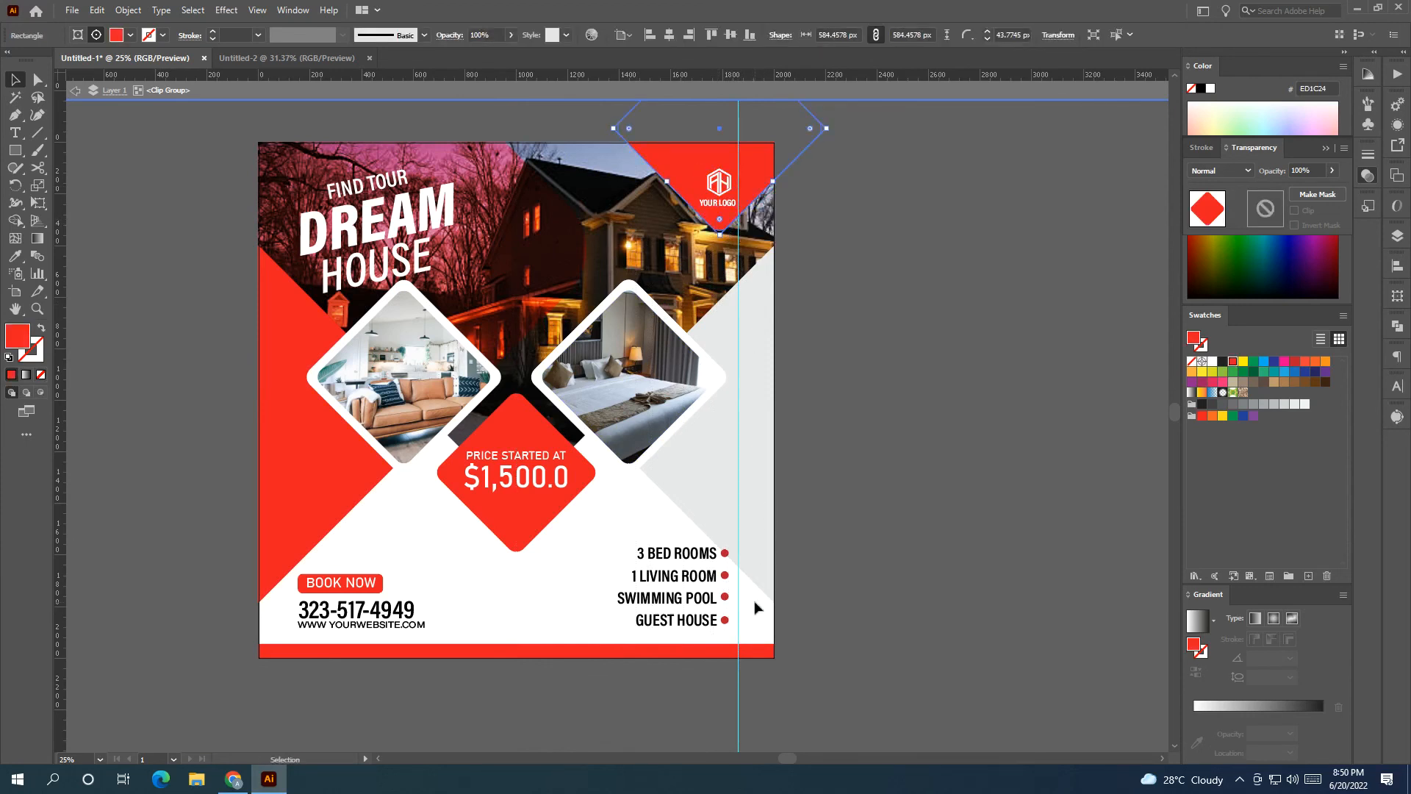
Nudge the feature list group about 31 px right toward the flyer's edge.
click(731, 630)
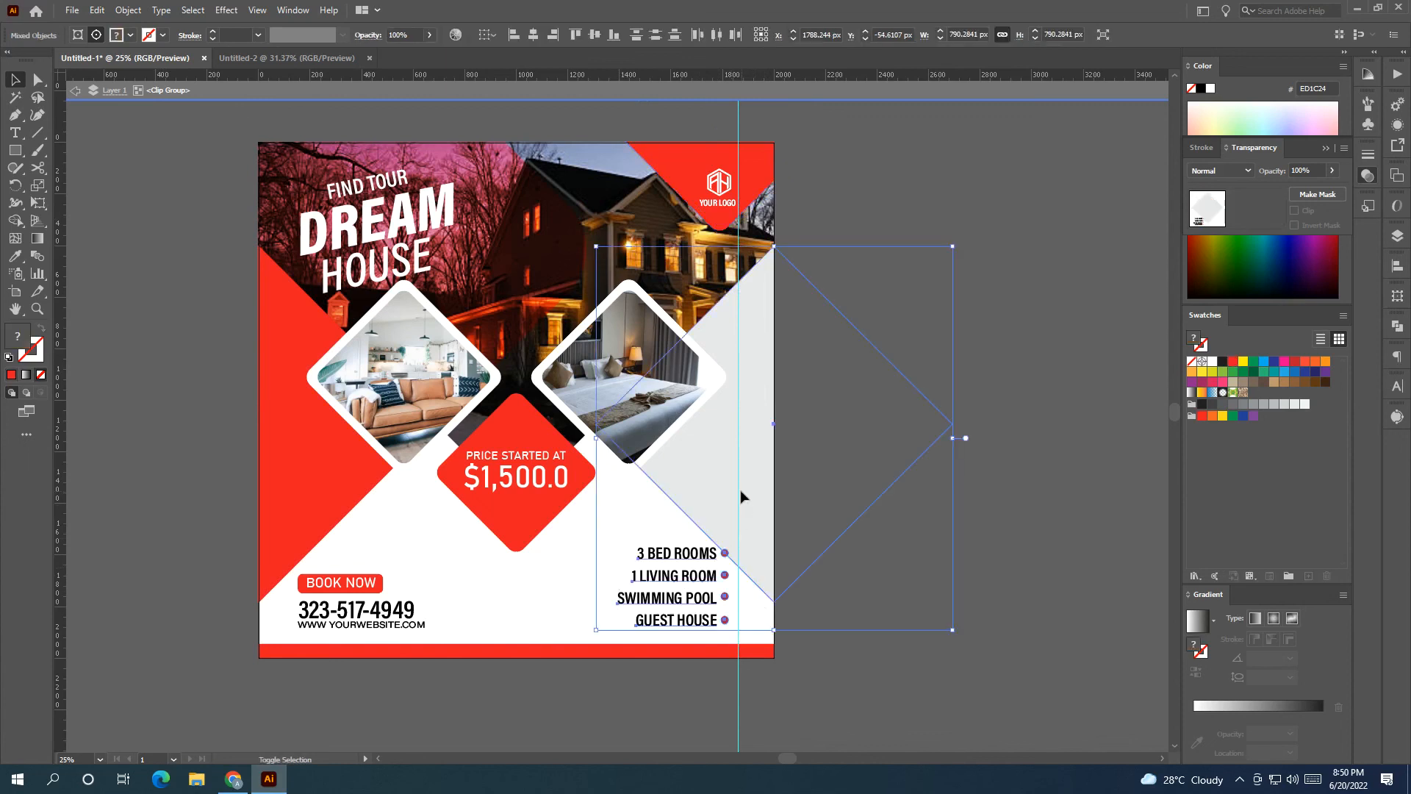
drag(704, 581, 711, 580)
click(811, 287)
drag(699, 110, 771, 132)
key(ctrl+z)
click(846, 169)
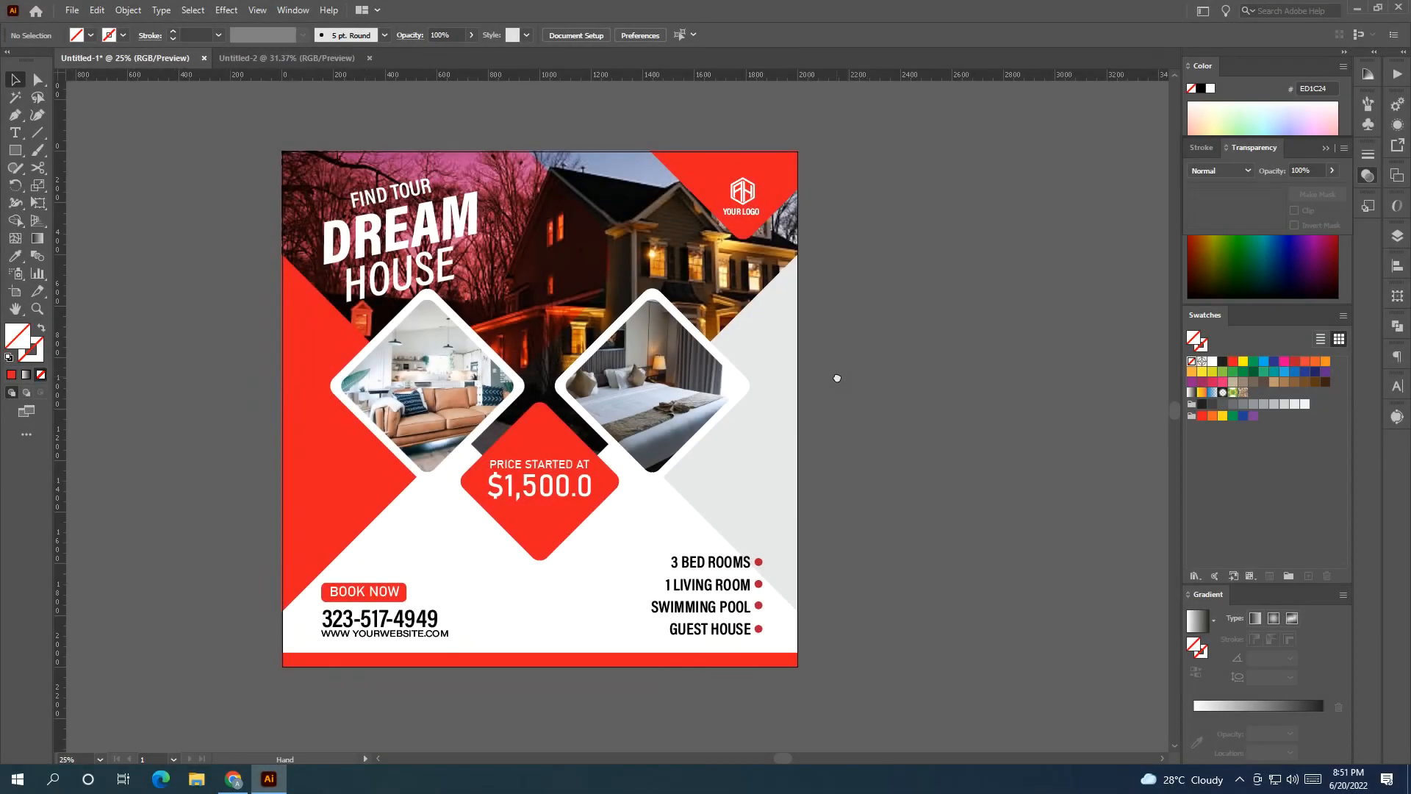
drag(836, 378, 897, 375)
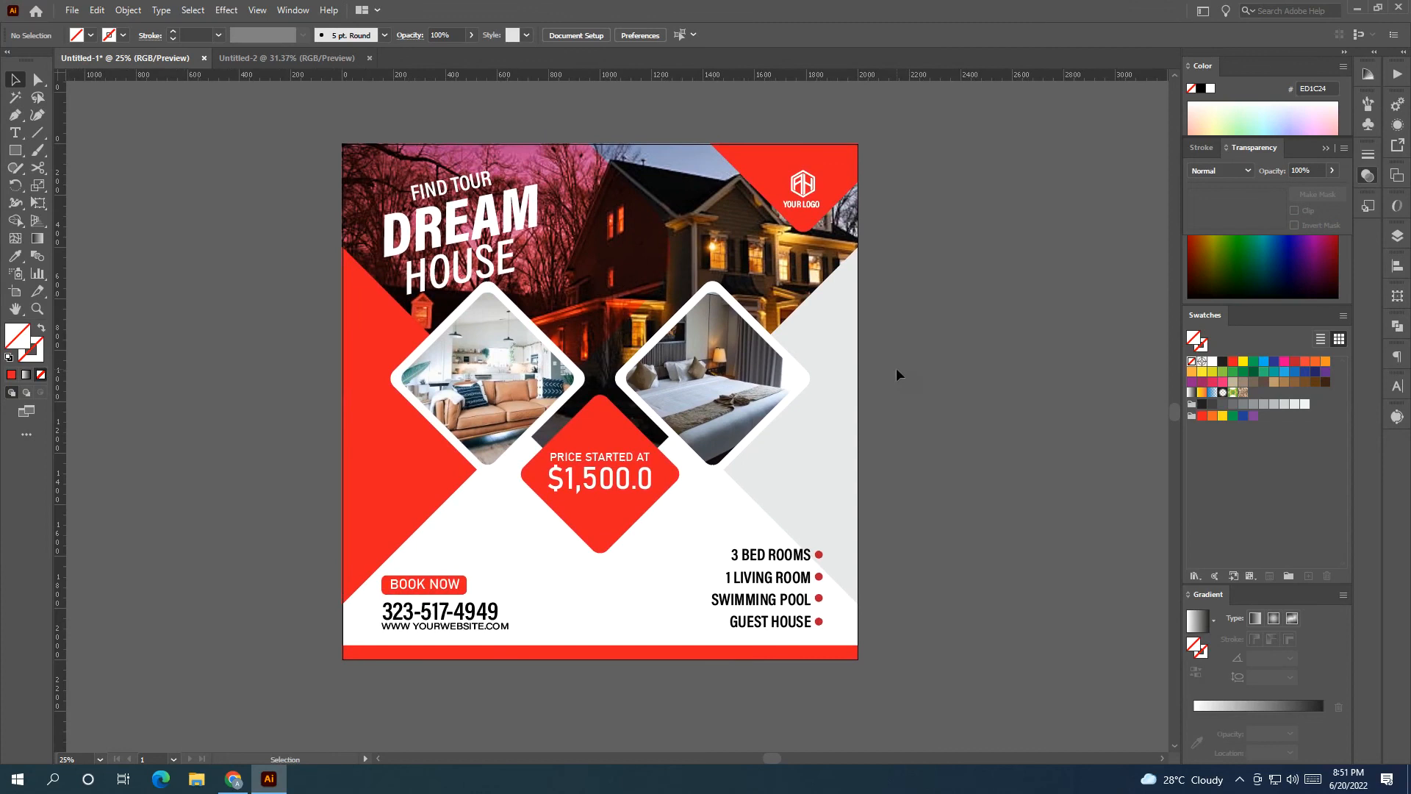